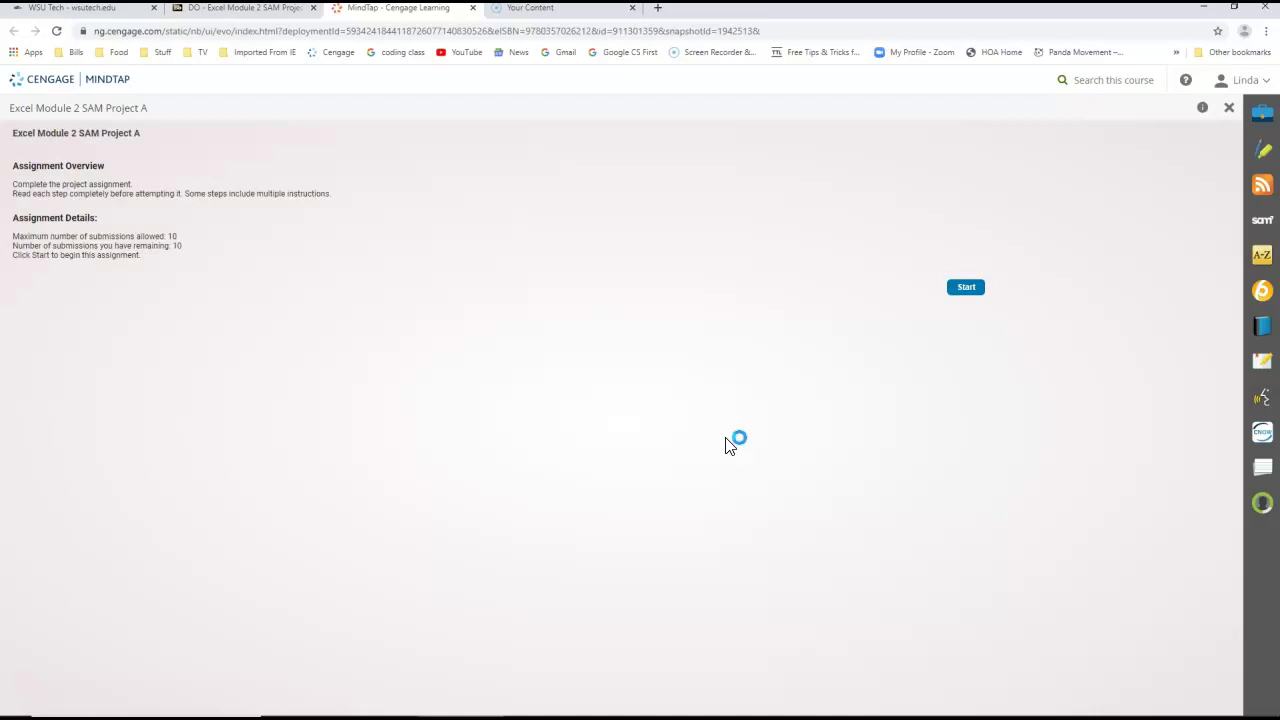
Start the Excel Module 2 SAM Project A assignment and download its instruction file and start workbook.
left_click(966, 292)
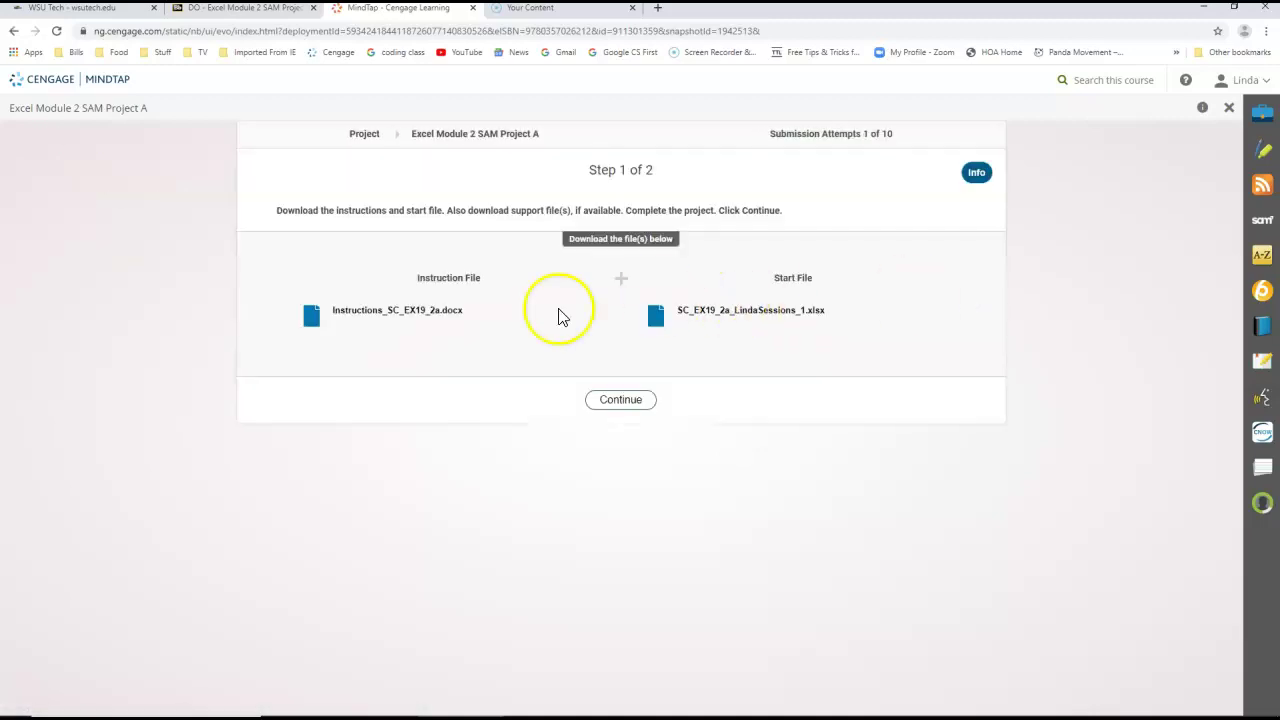
left_click(331, 314)
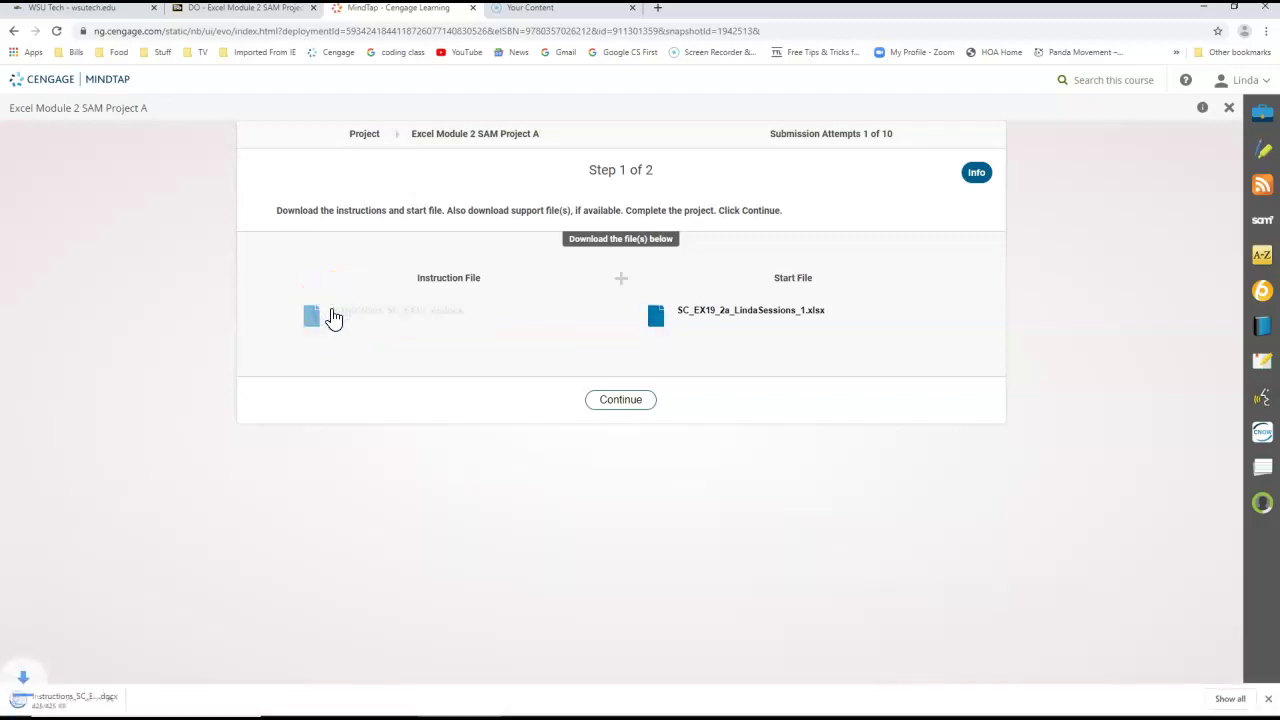
left_click(700, 316)
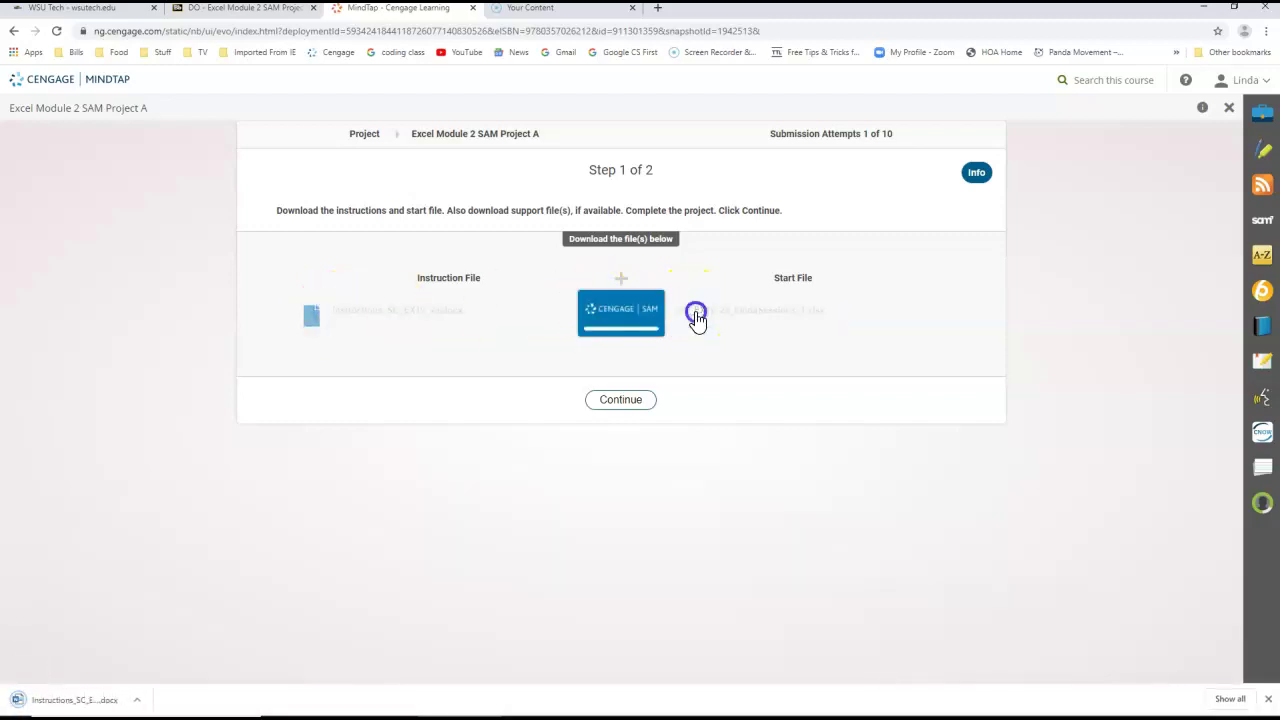
Open the downloaded instructions document and the start workbook, and enable editing in the workbook.
left_click(194, 696)
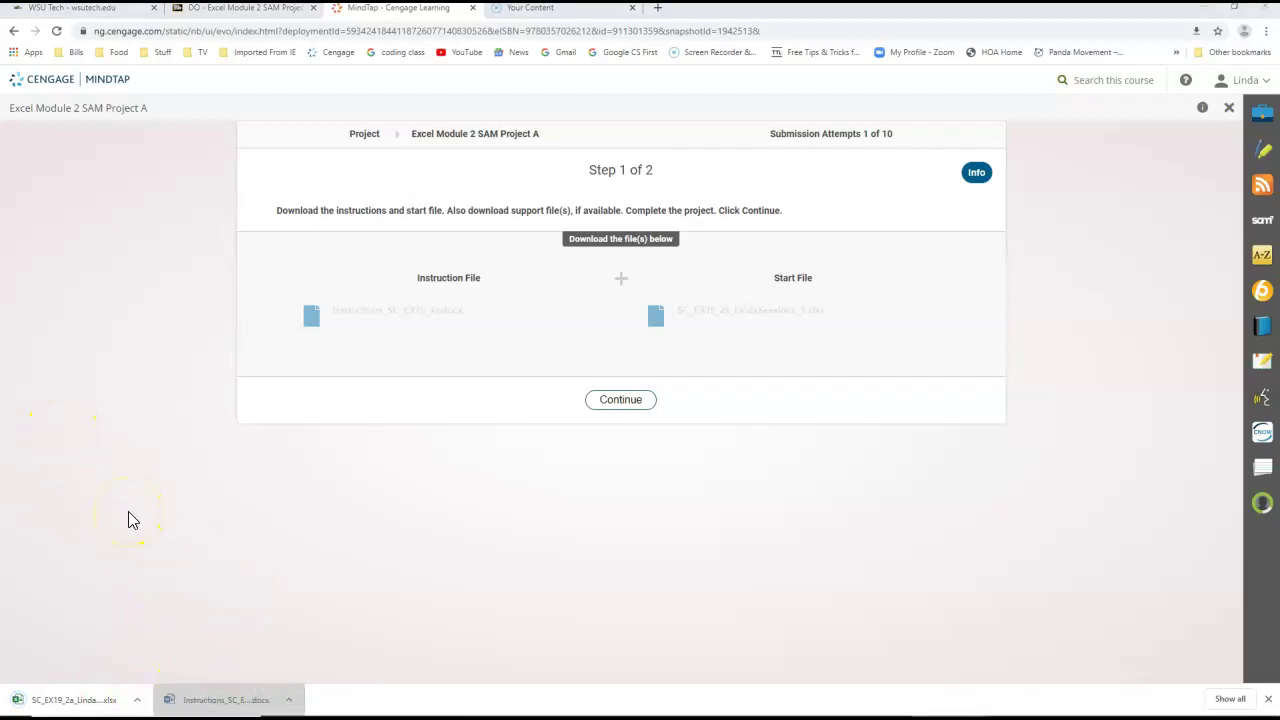
left_click(78, 703)
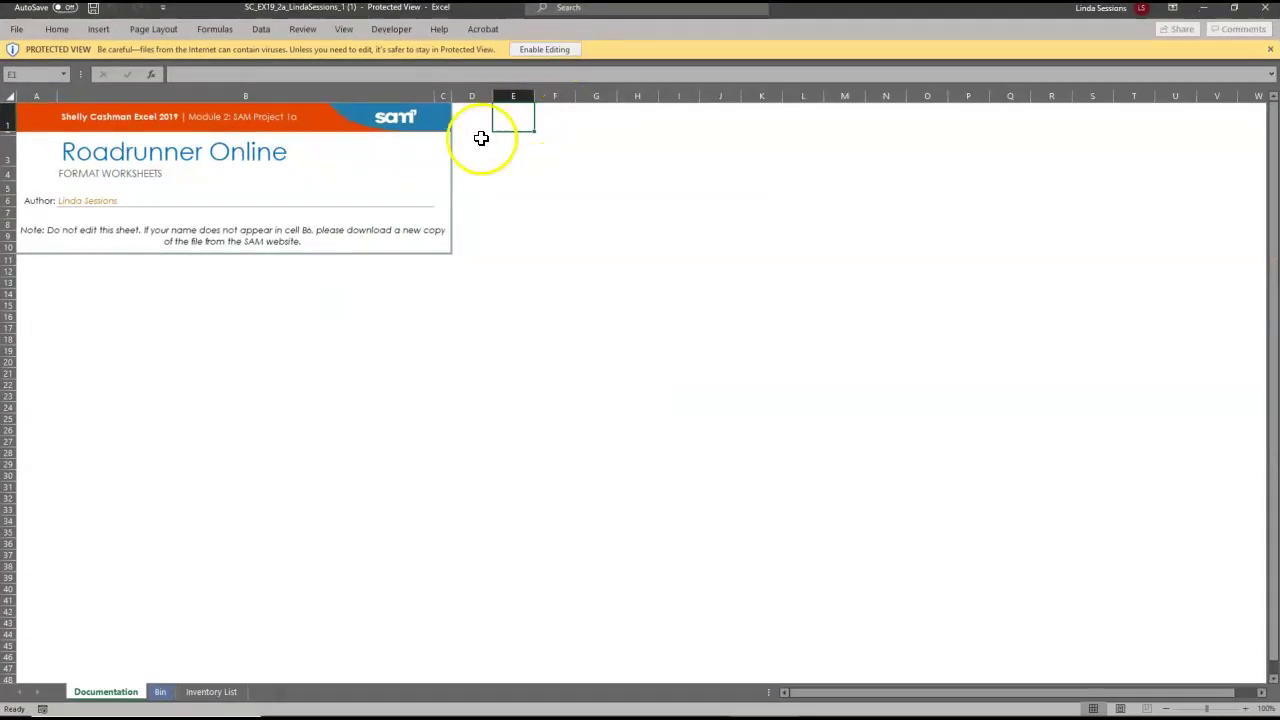
left_click(531, 49)
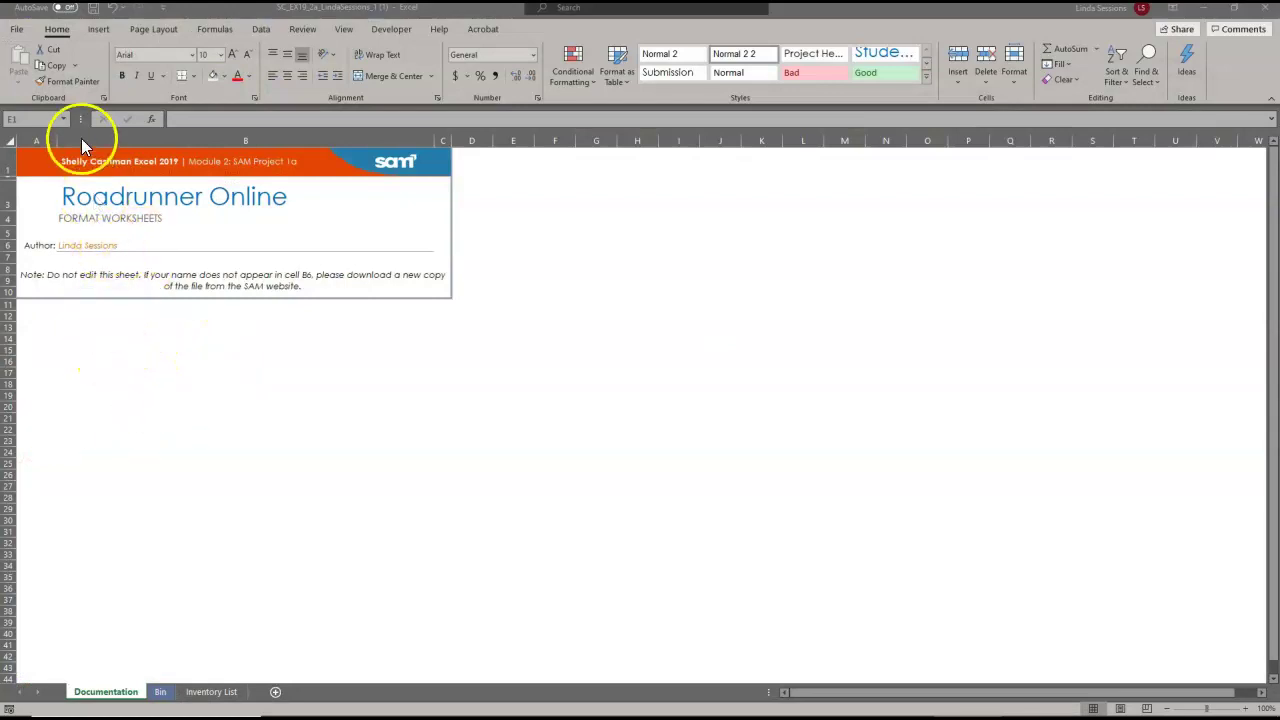
Save a copy of the workbook in the desktop folder Excel FL 2020, replacing the file name's ending with _2.
left_click(19, 32)
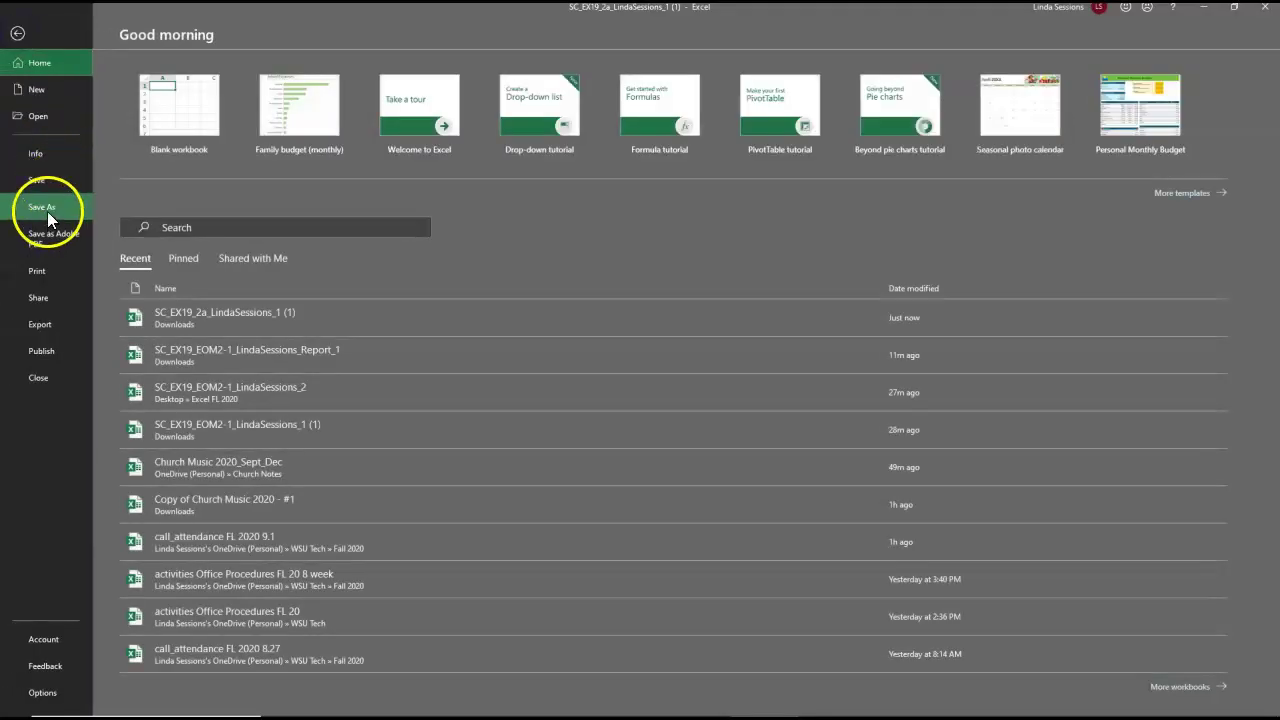
left_click(47, 210)
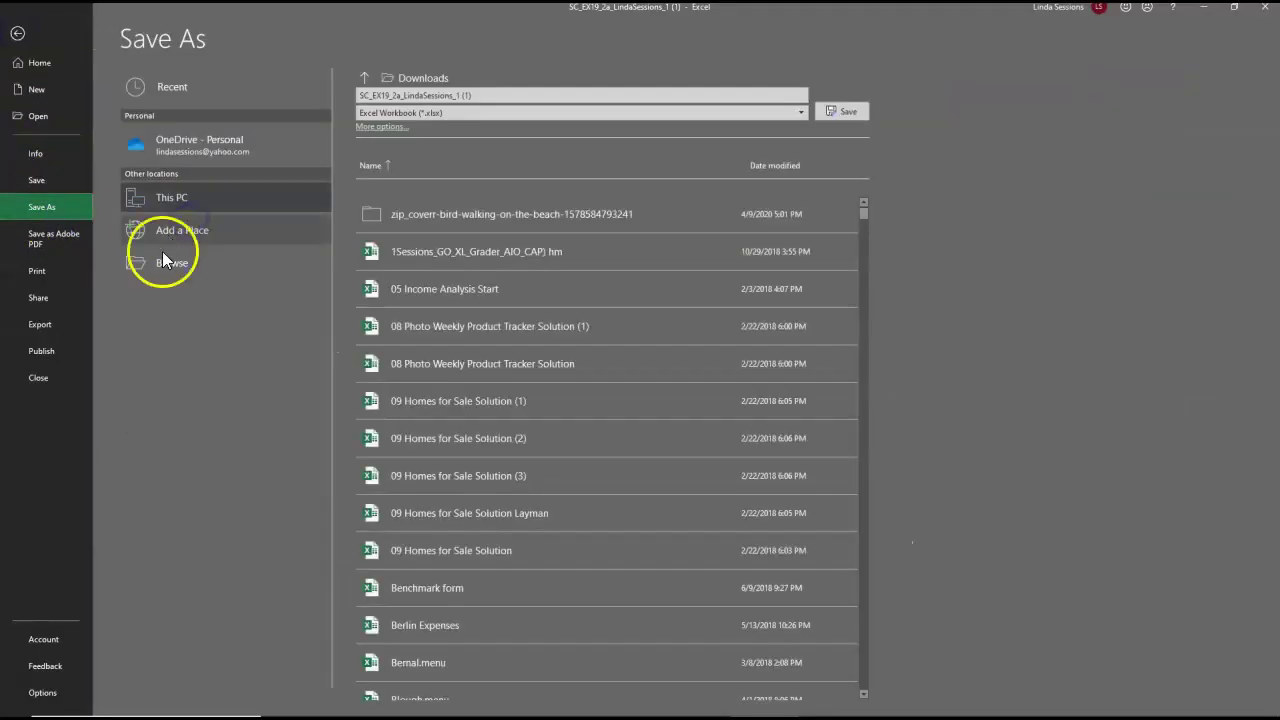
left_click(168, 266)
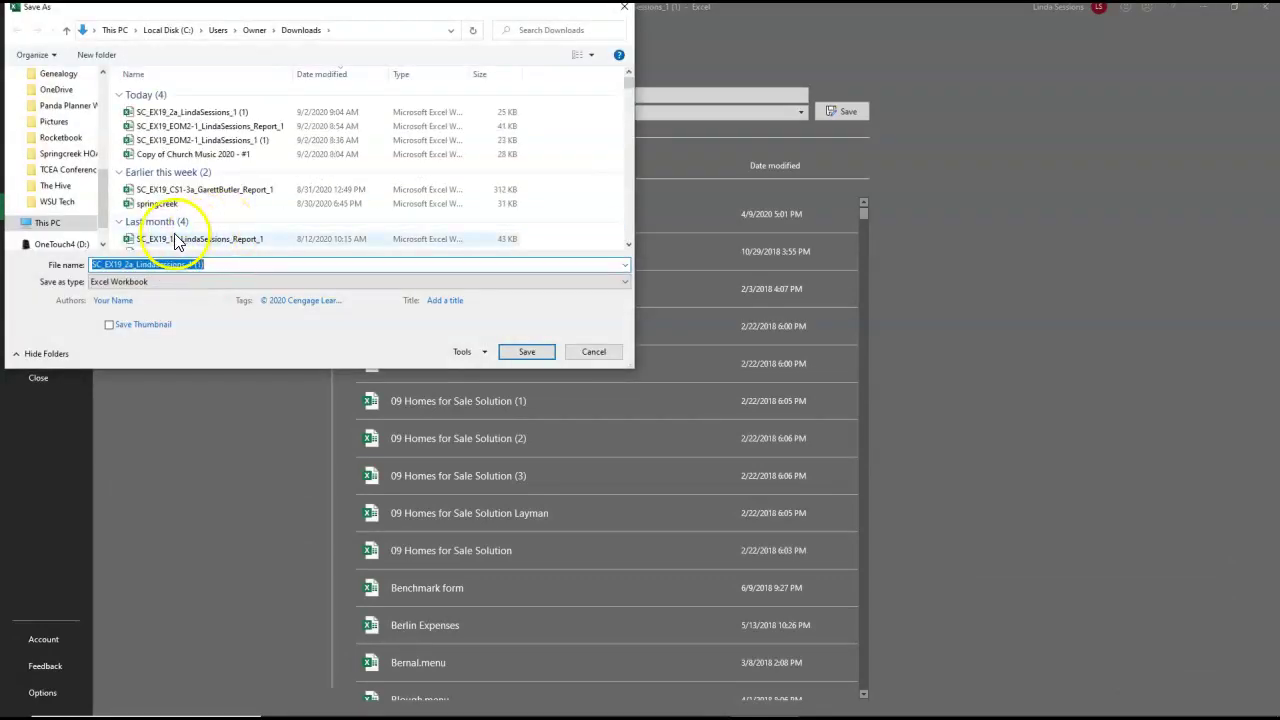
left_click_drag(101, 197, 102, 58)
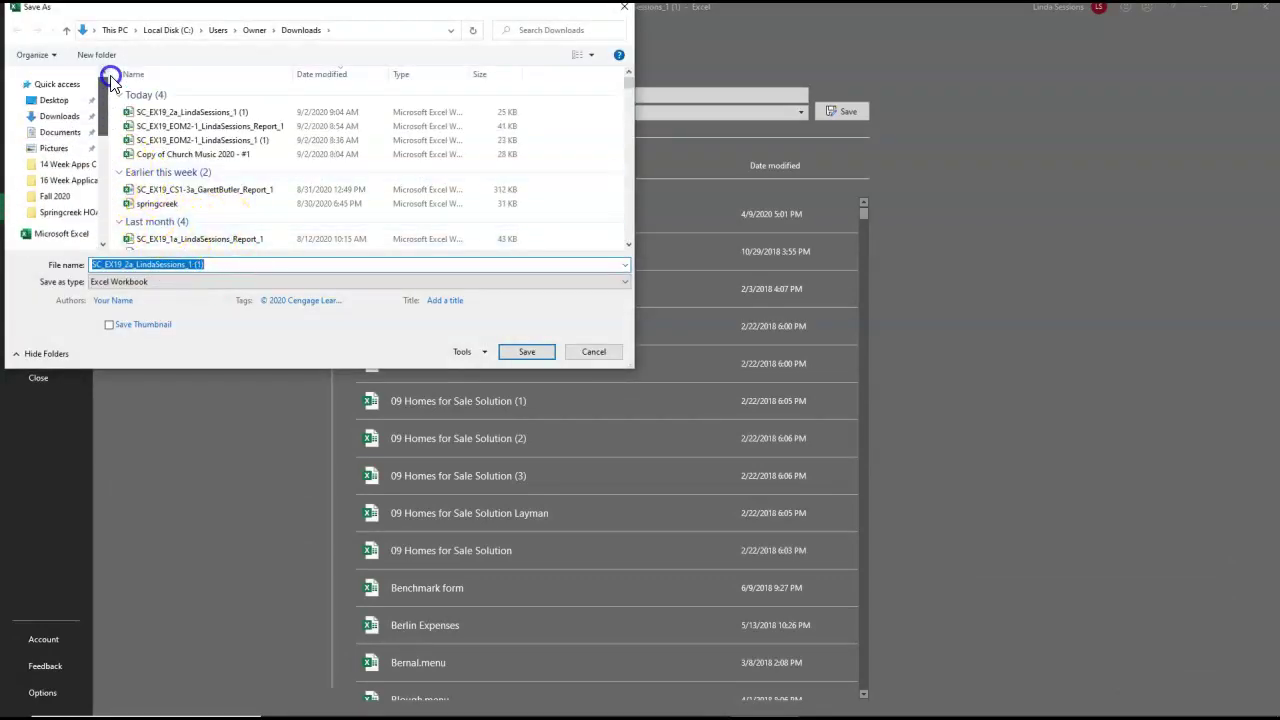
left_click(60, 103)
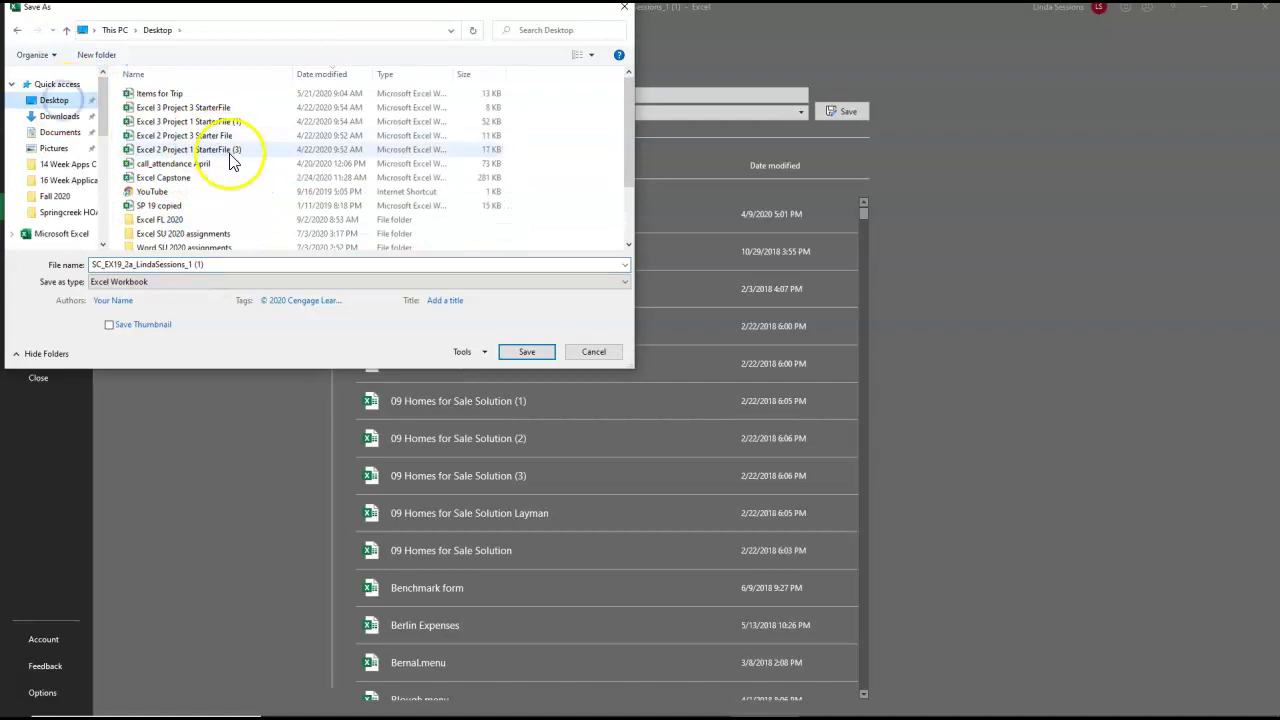
left_click(152, 224)
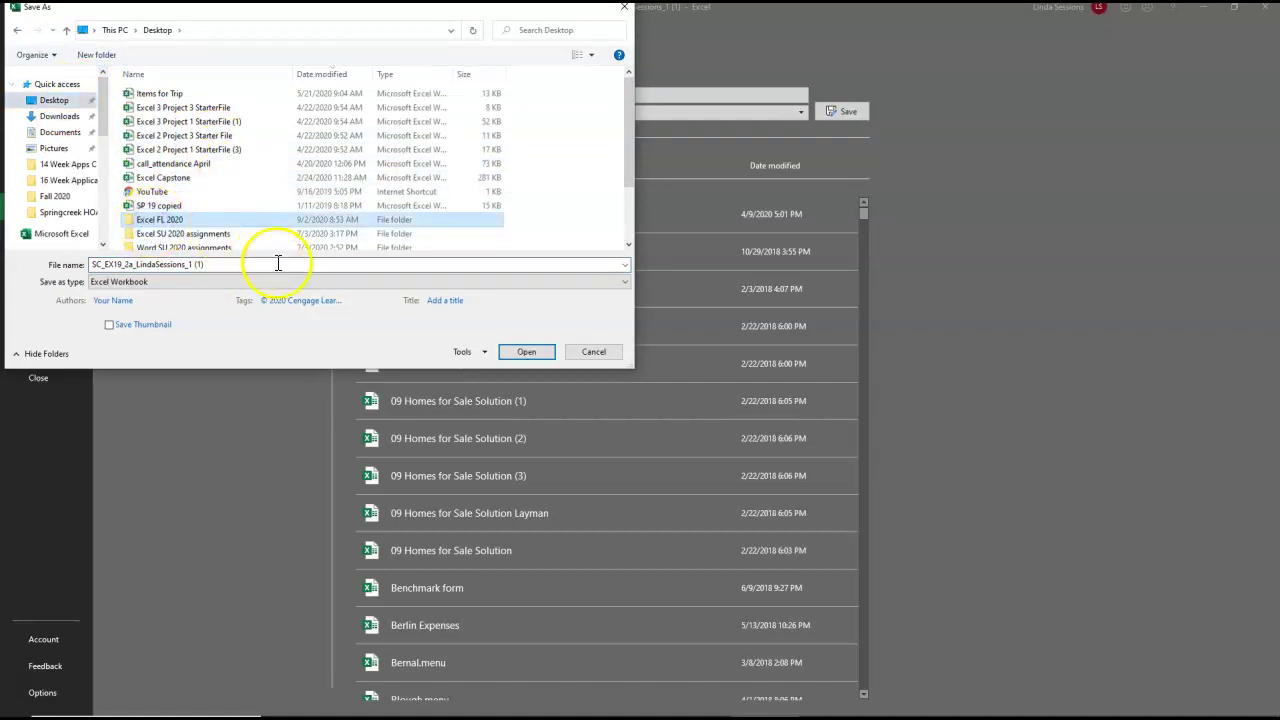
left_click(520, 351)
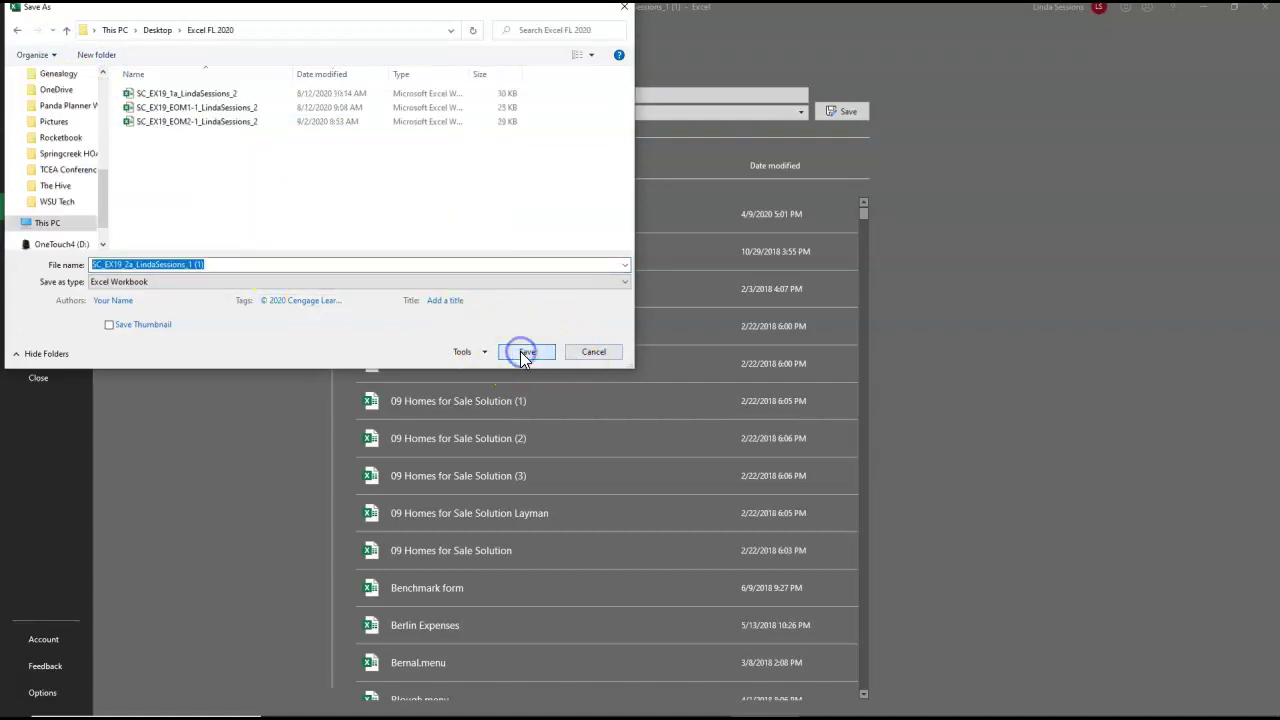
left_click(215, 264)
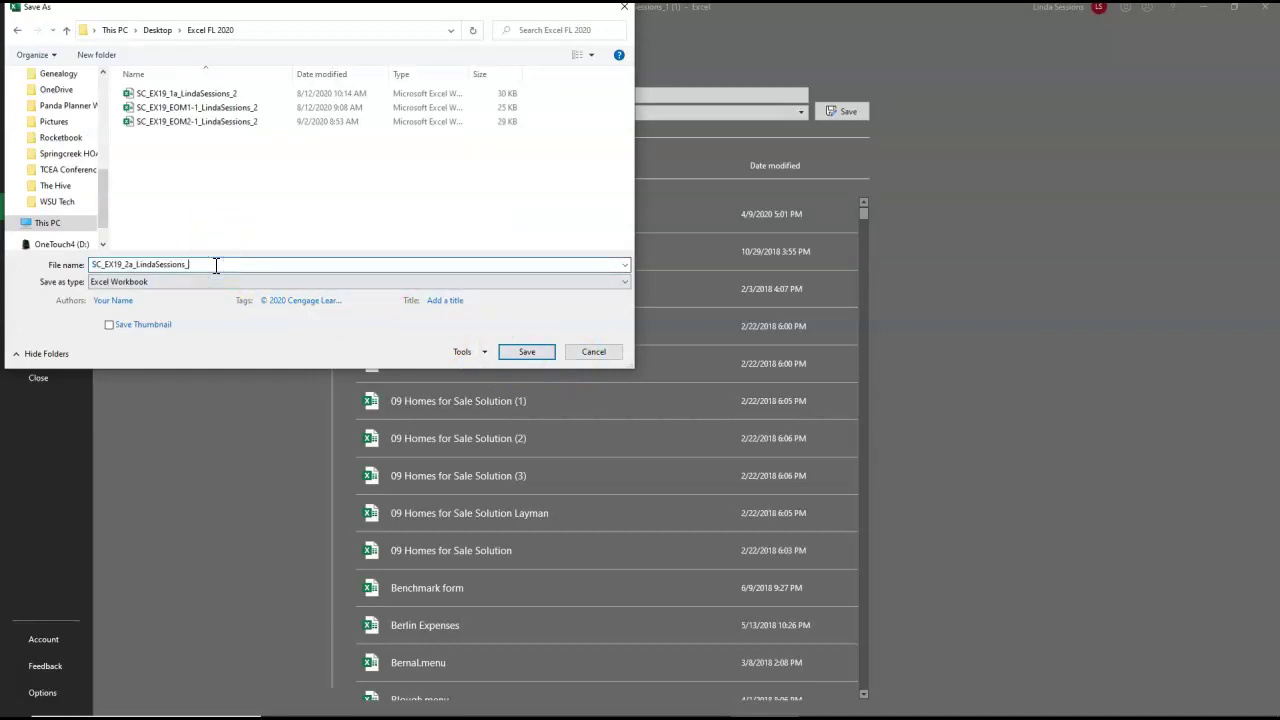
type("2")
left_click(535, 353)
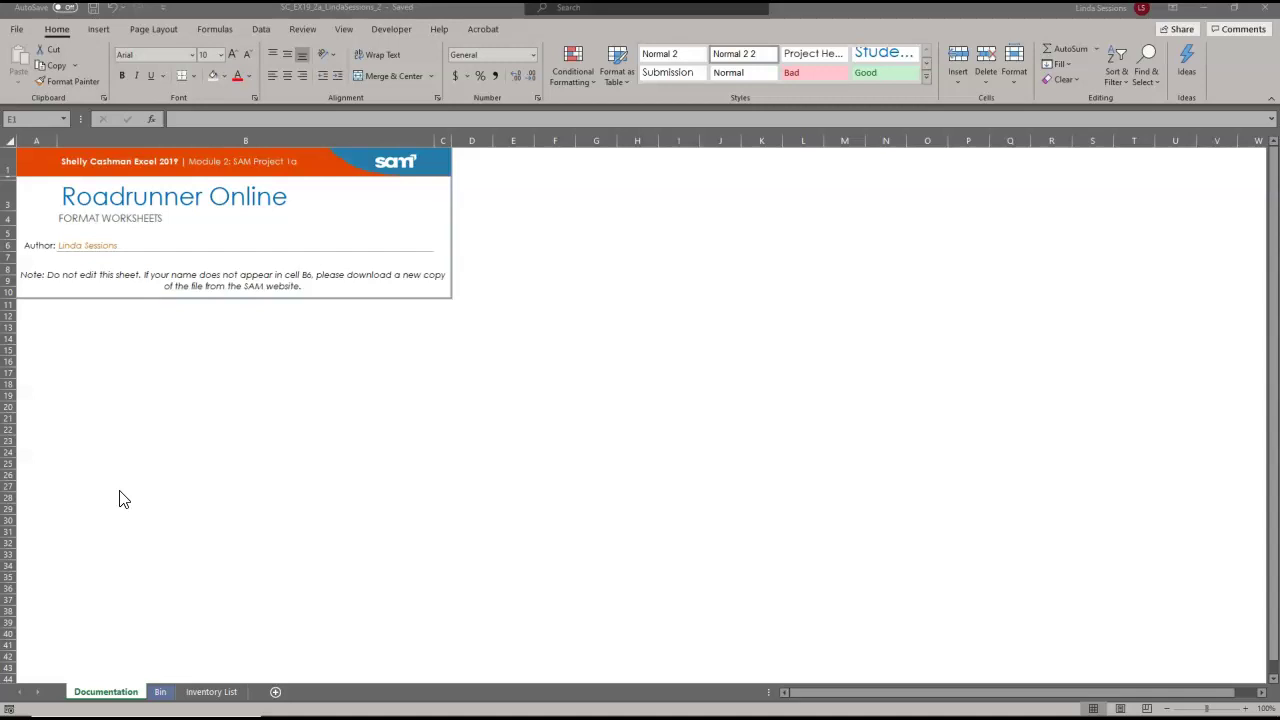
Rename the Bin worksheet as Bin List.
left_click(160, 692)
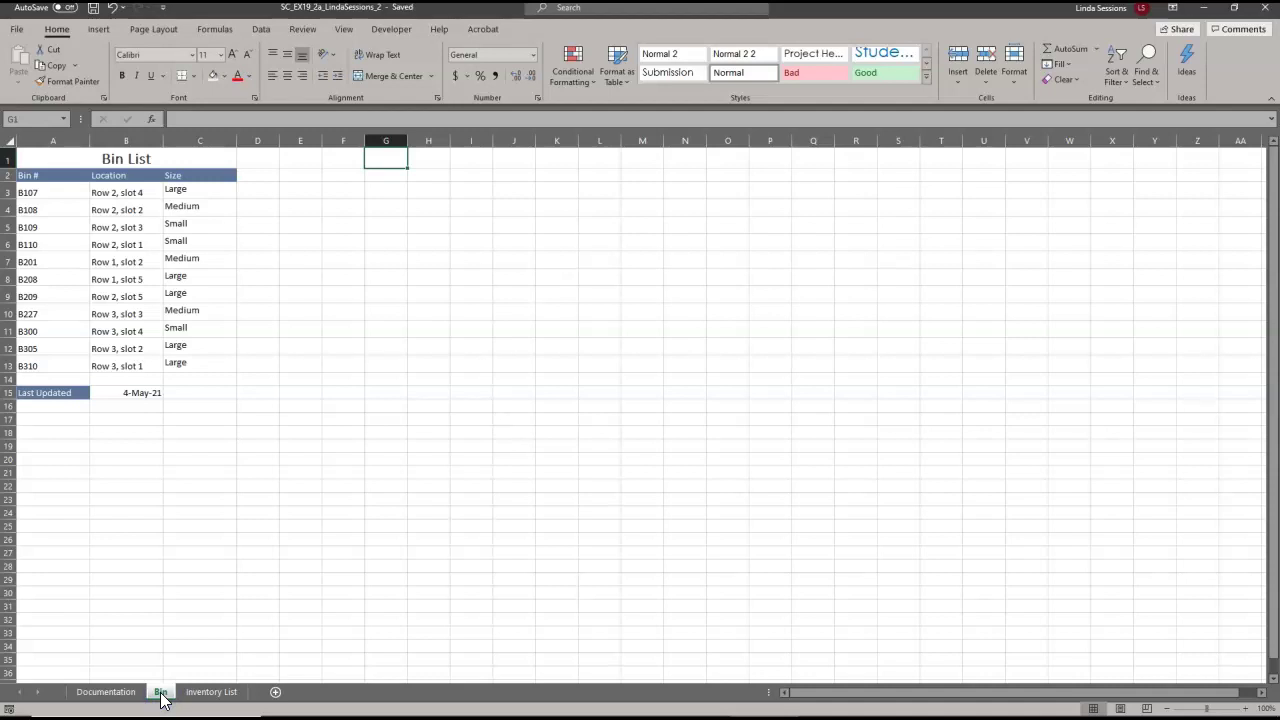
left_click(161, 691)
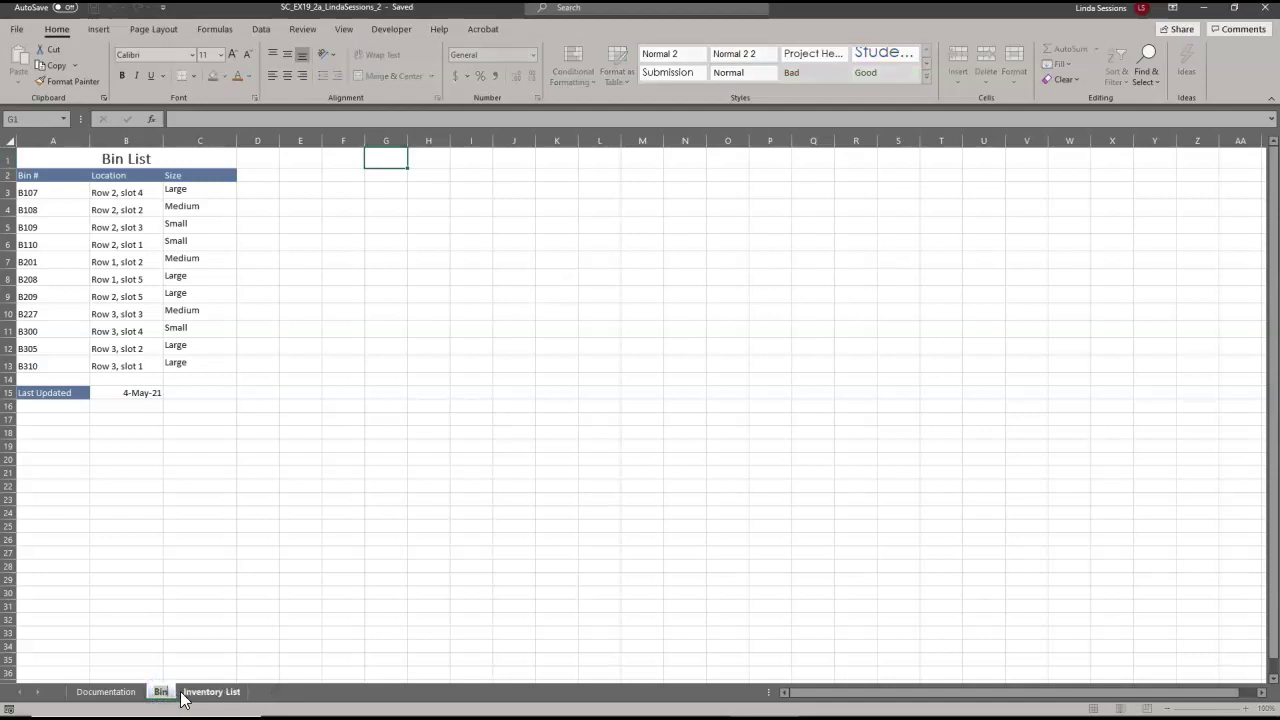
key("BackSpace")
type("B")
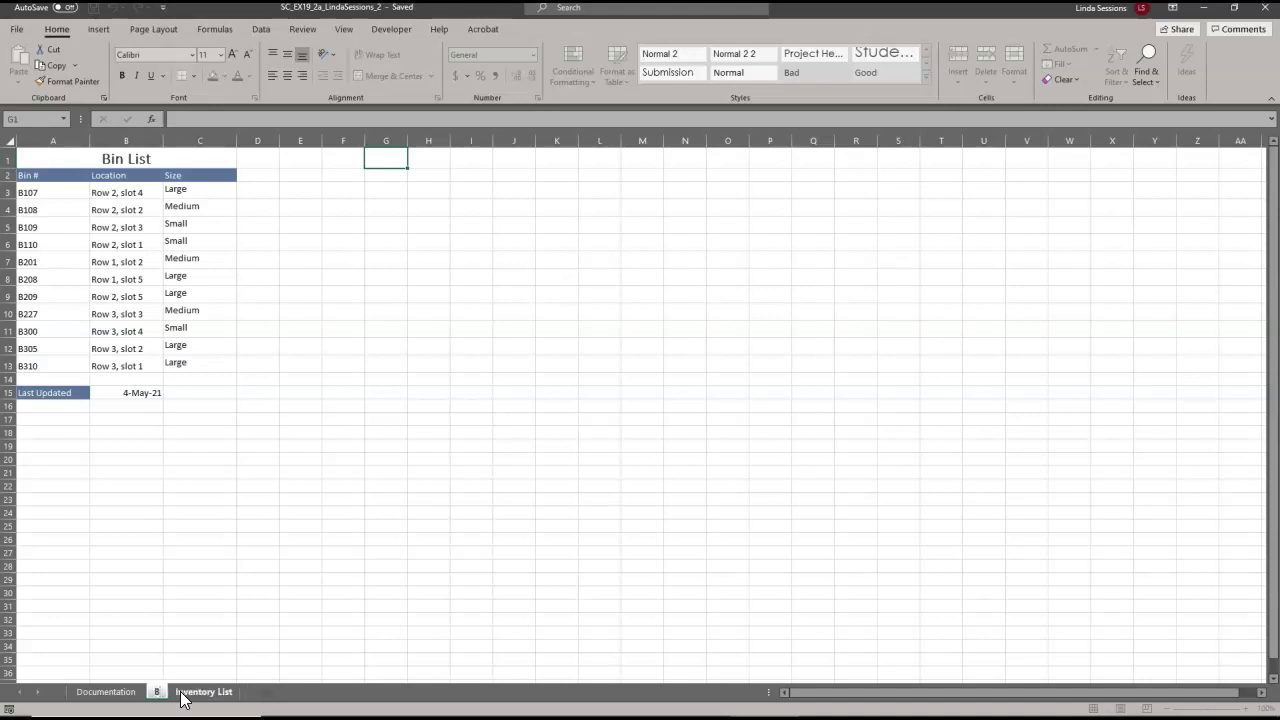
type("in List")
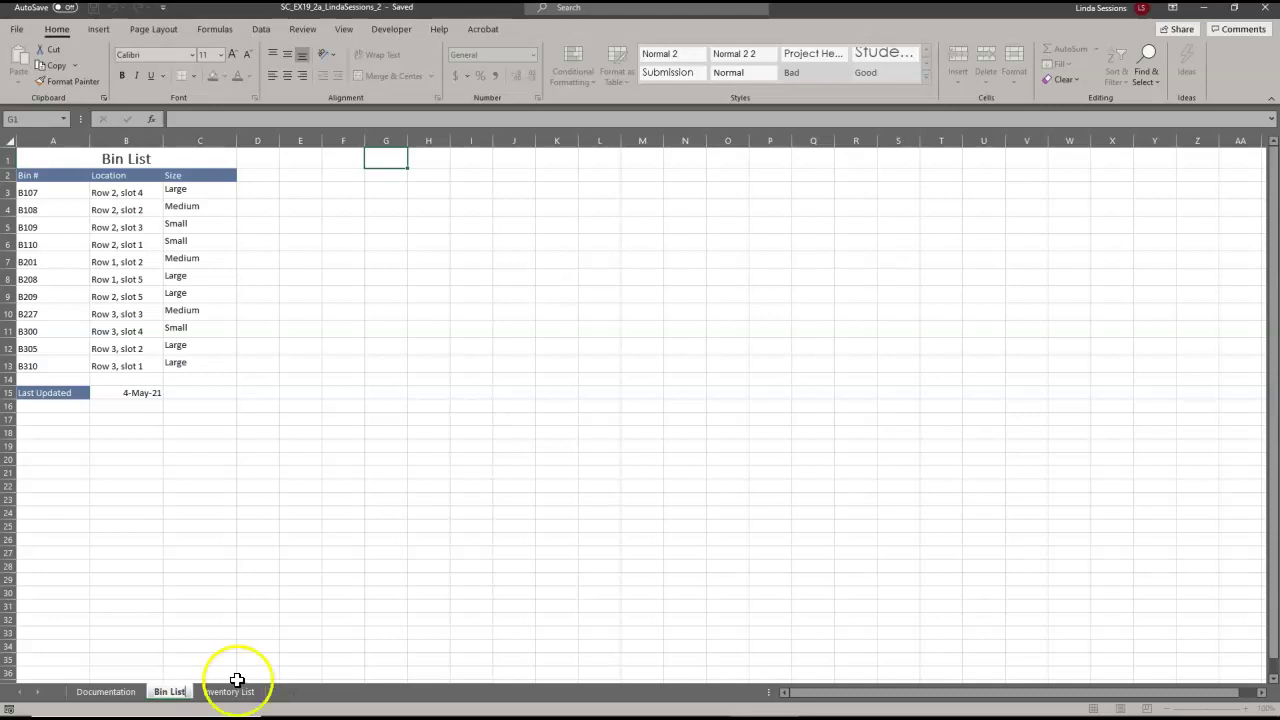
left_click(300, 621)
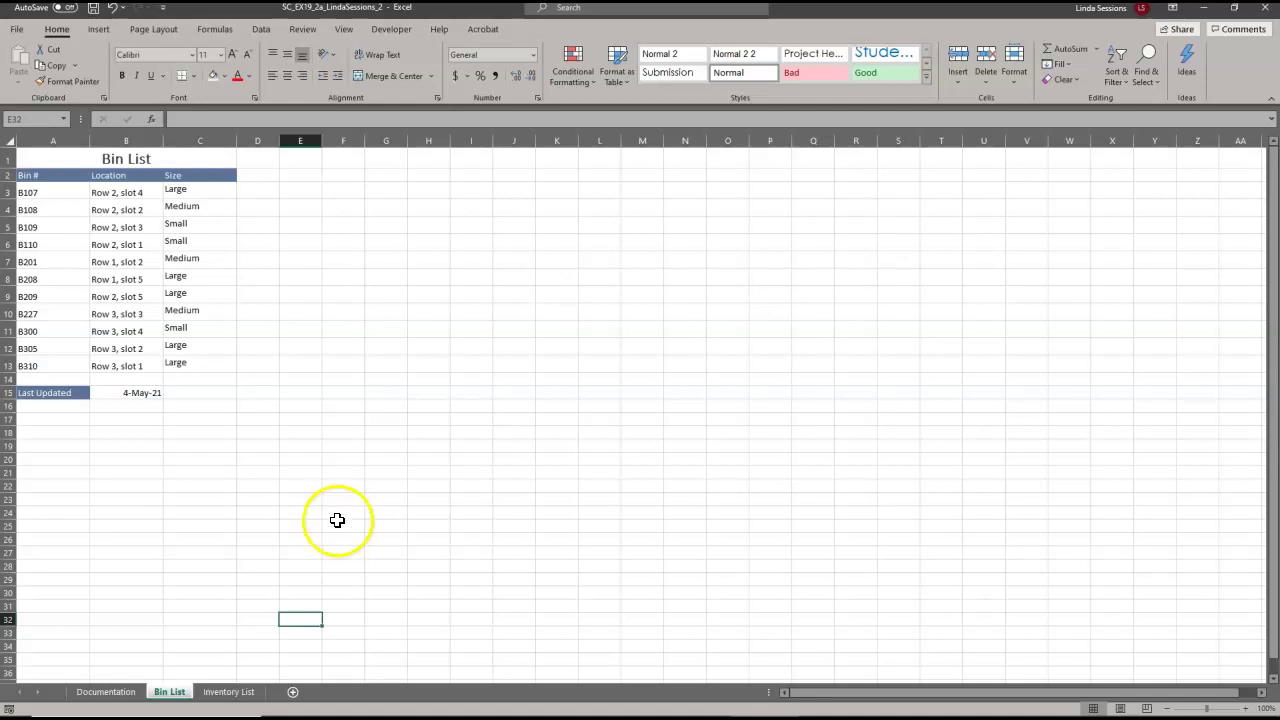
Bottom-align the size entries in cells C3:C13 of the Bin List sheet.
left_click_drag(200, 190, 195, 362)
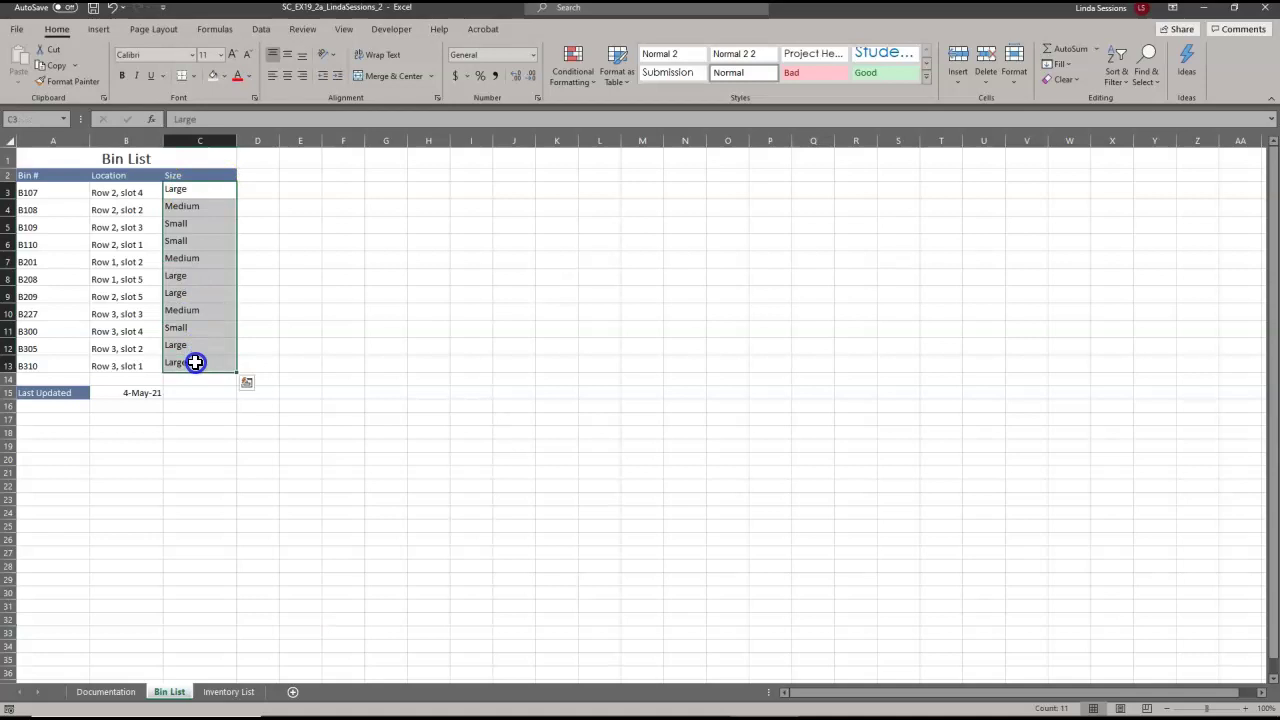
left_click(301, 58)
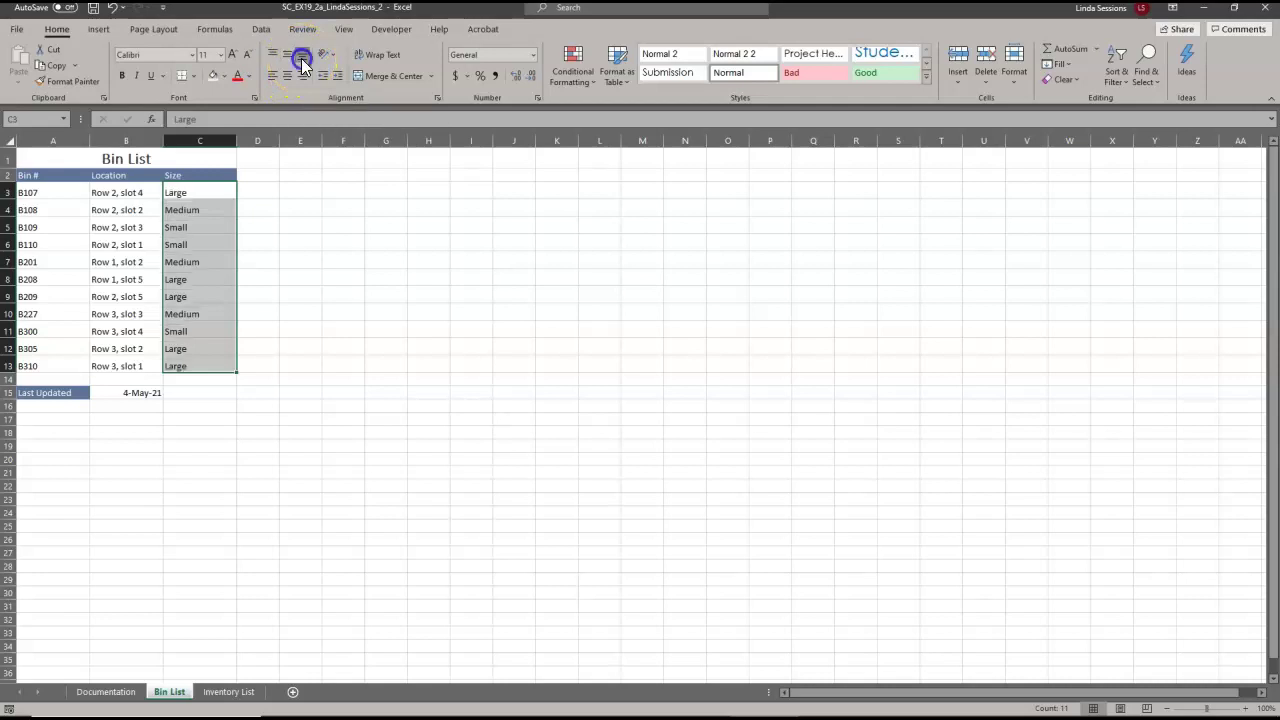
left_click(371, 300)
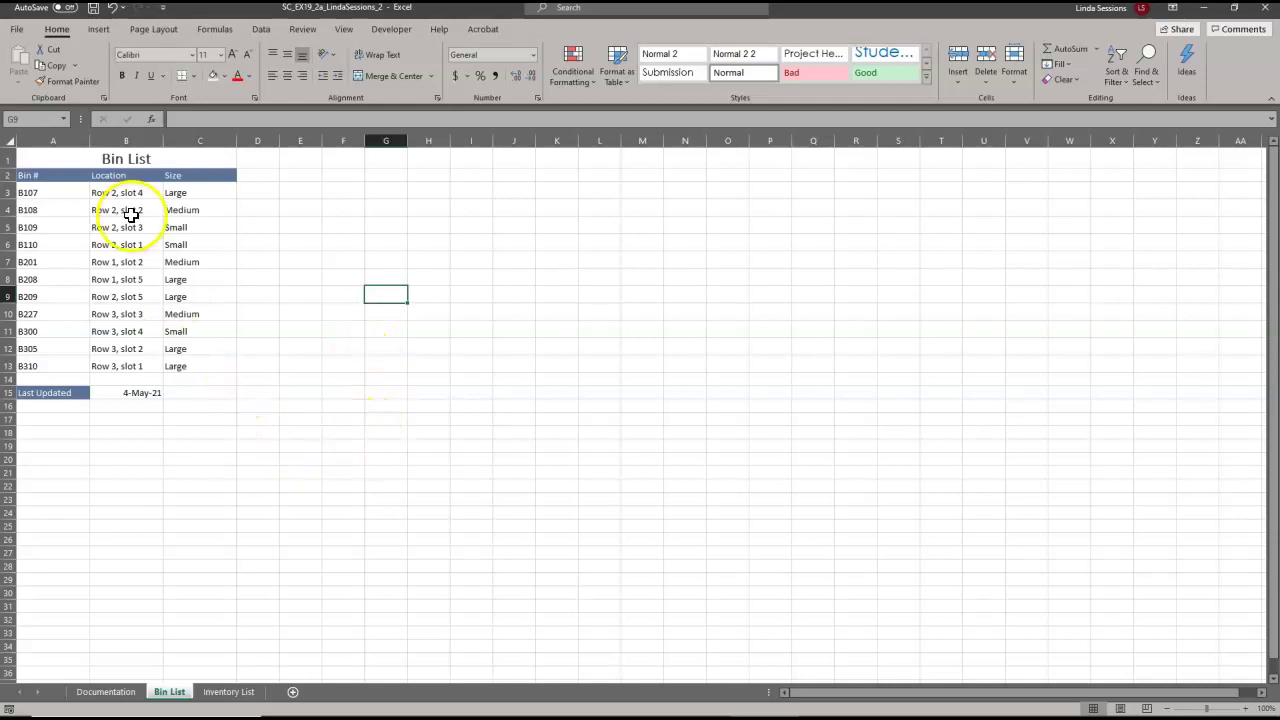
Apply outside borders to the bin table in cells A1:C13.
left_click_drag(70, 160, 215, 364)
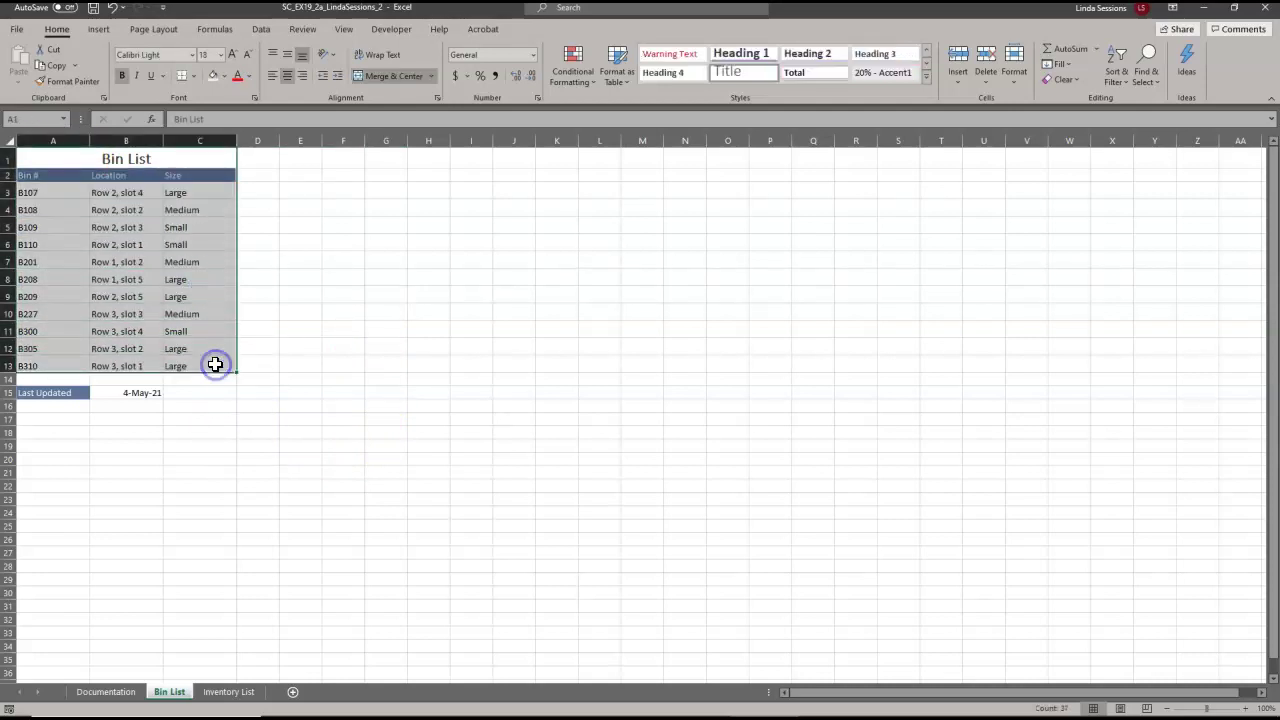
left_click(194, 78)
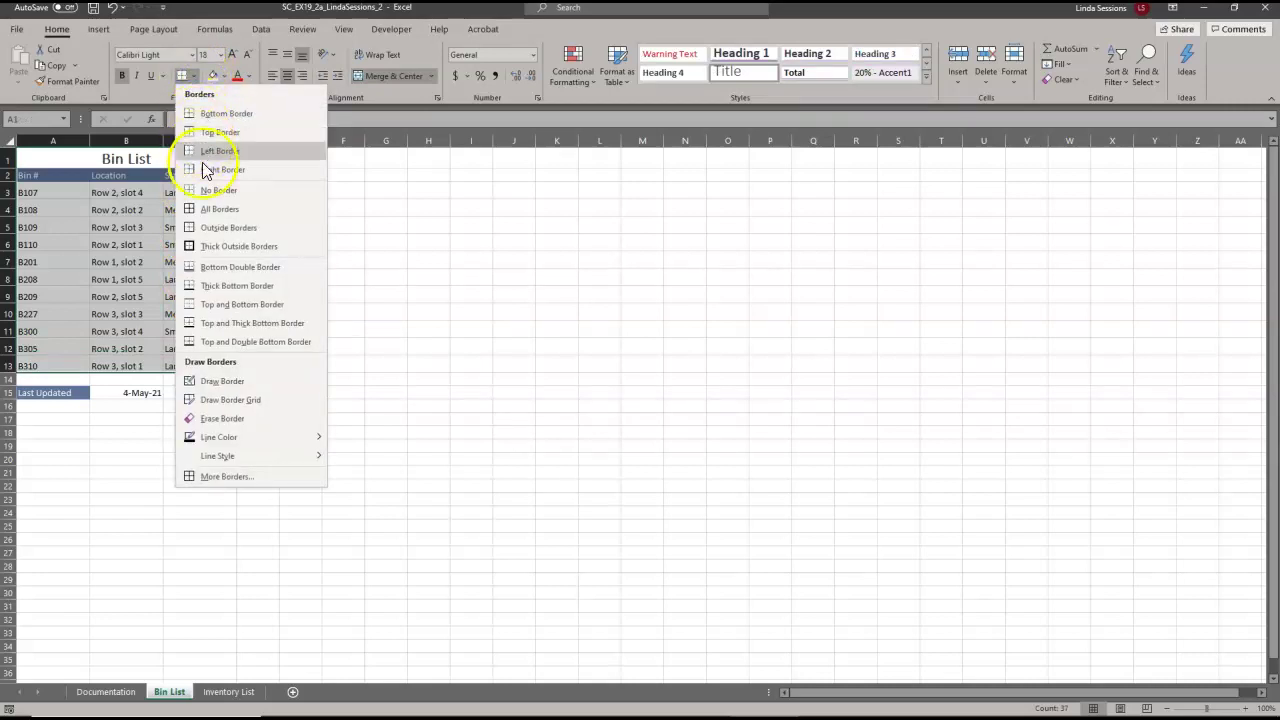
left_click(214, 228)
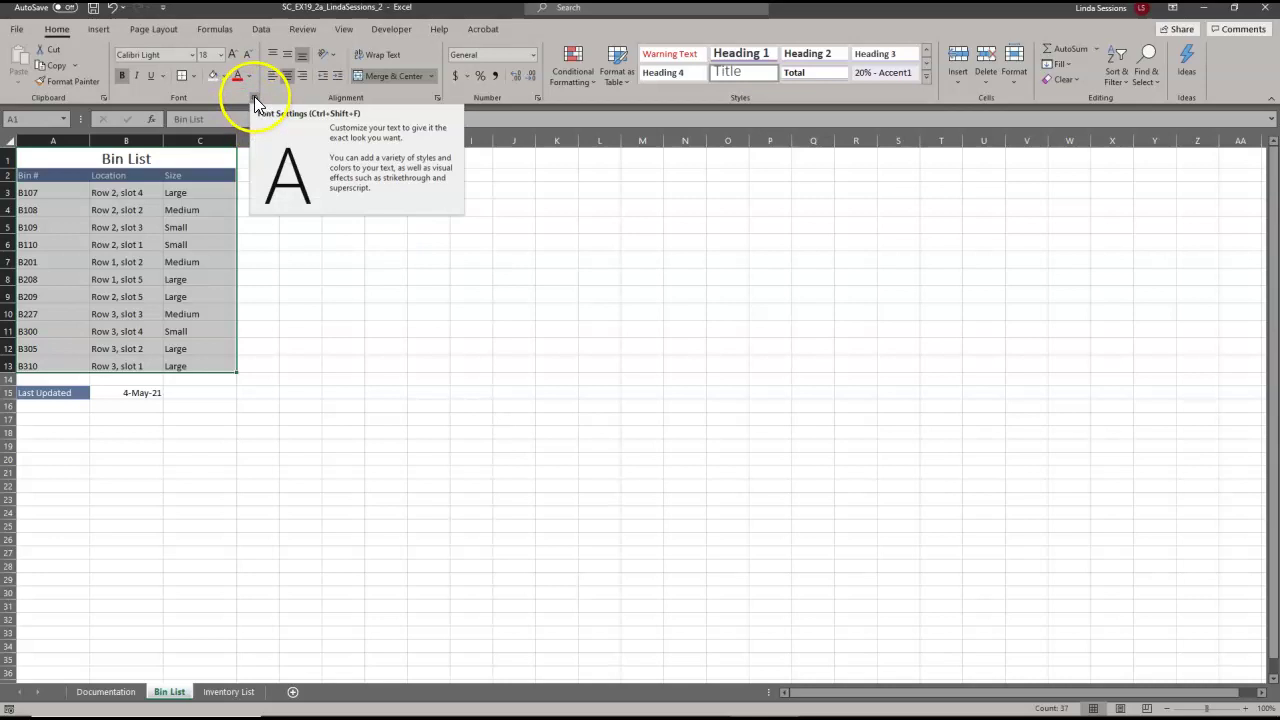
Try to recolour the outline of the bin table using a theme line color.
left_click(195, 76)
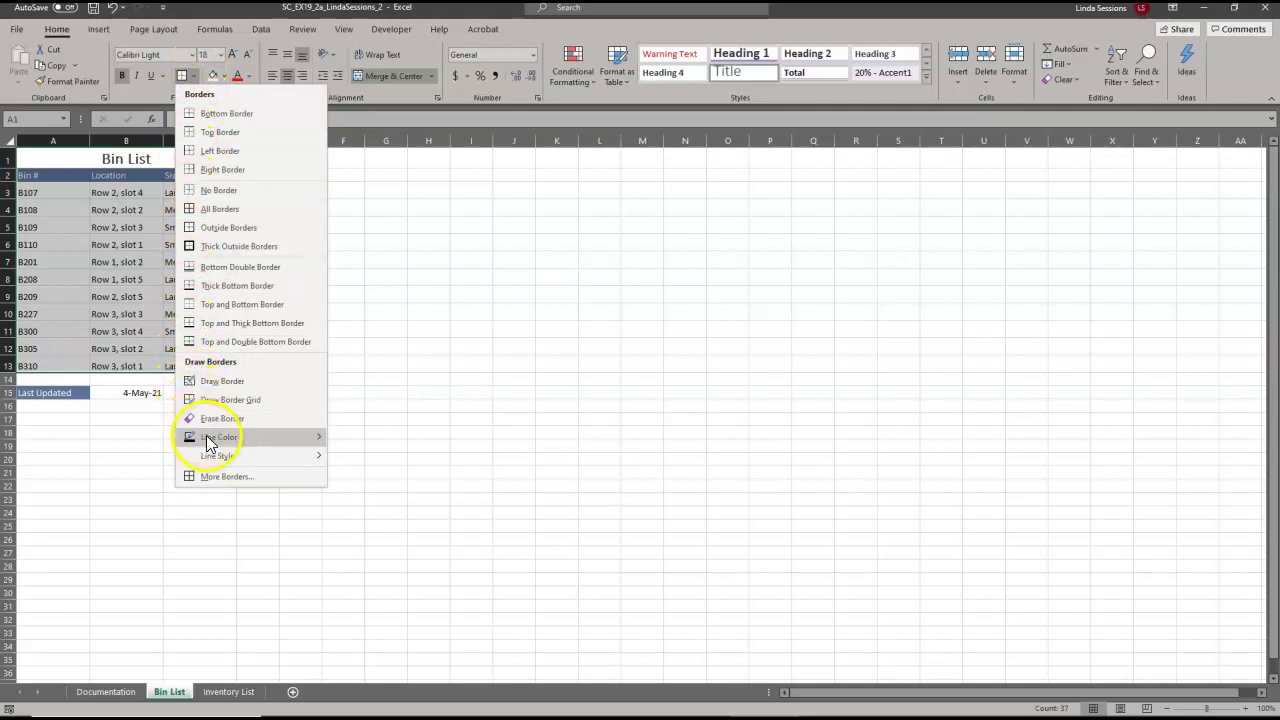
mouse_move(209, 442)
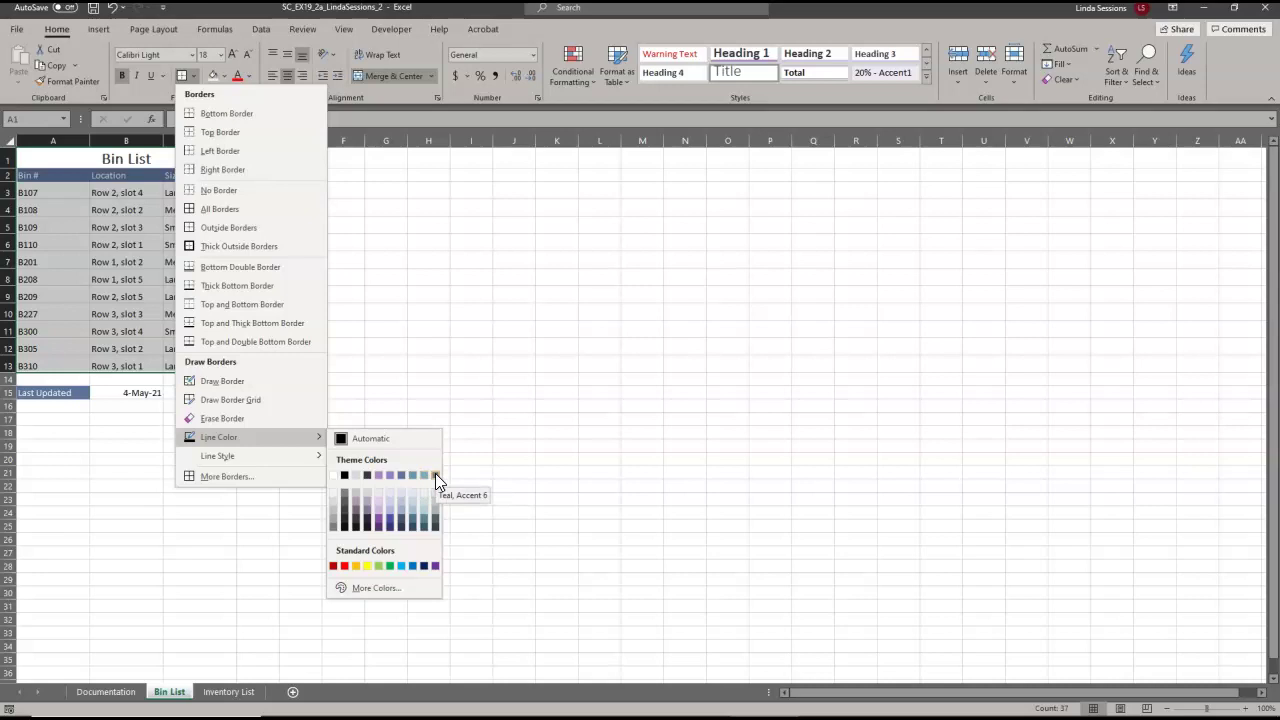
left_click(424, 475)
left_click(399, 475)
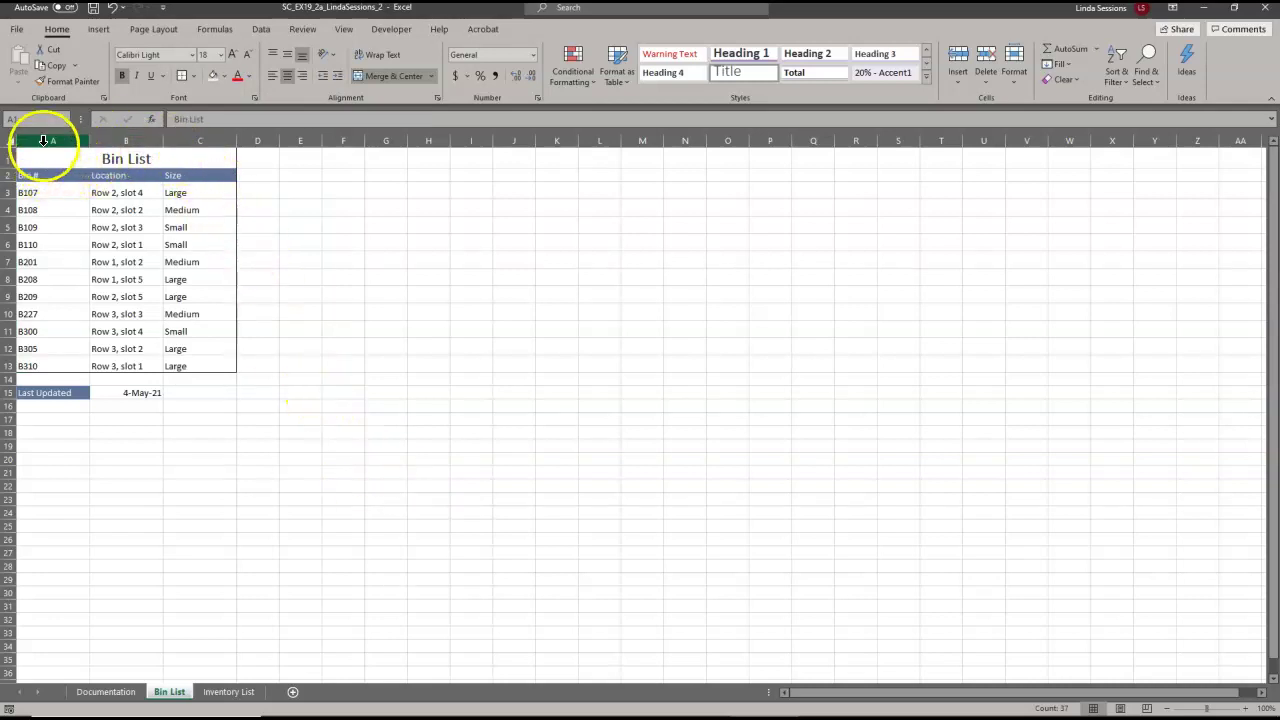
mouse_move(46, 150)
left_mouse_down()
mouse_move(243, 147)
mouse_move(251, 325)
left_mouse_up()
left_click(231, 479)
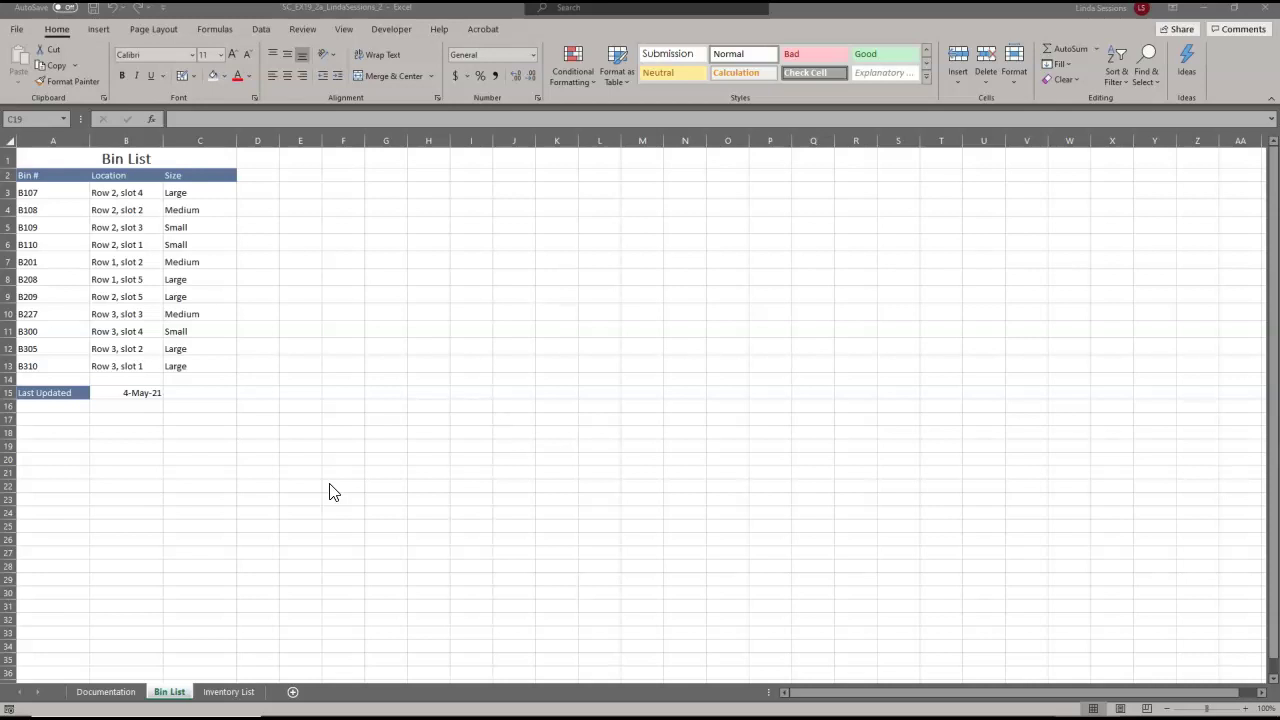
Set a thin outline border around cells A1:C13 of the Bin List sheet in the detailed border settings.
left_click(58, 158)
left_click_drag(58, 158, 65, 358)
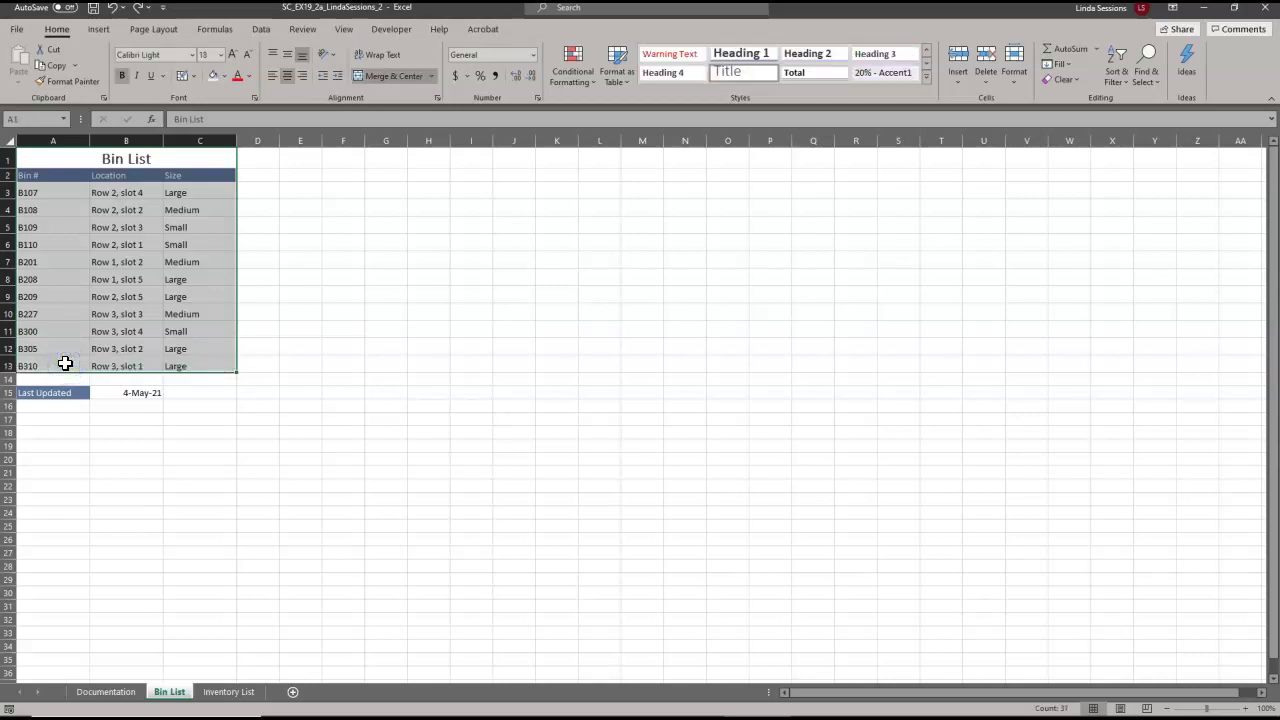
left_click(181, 80)
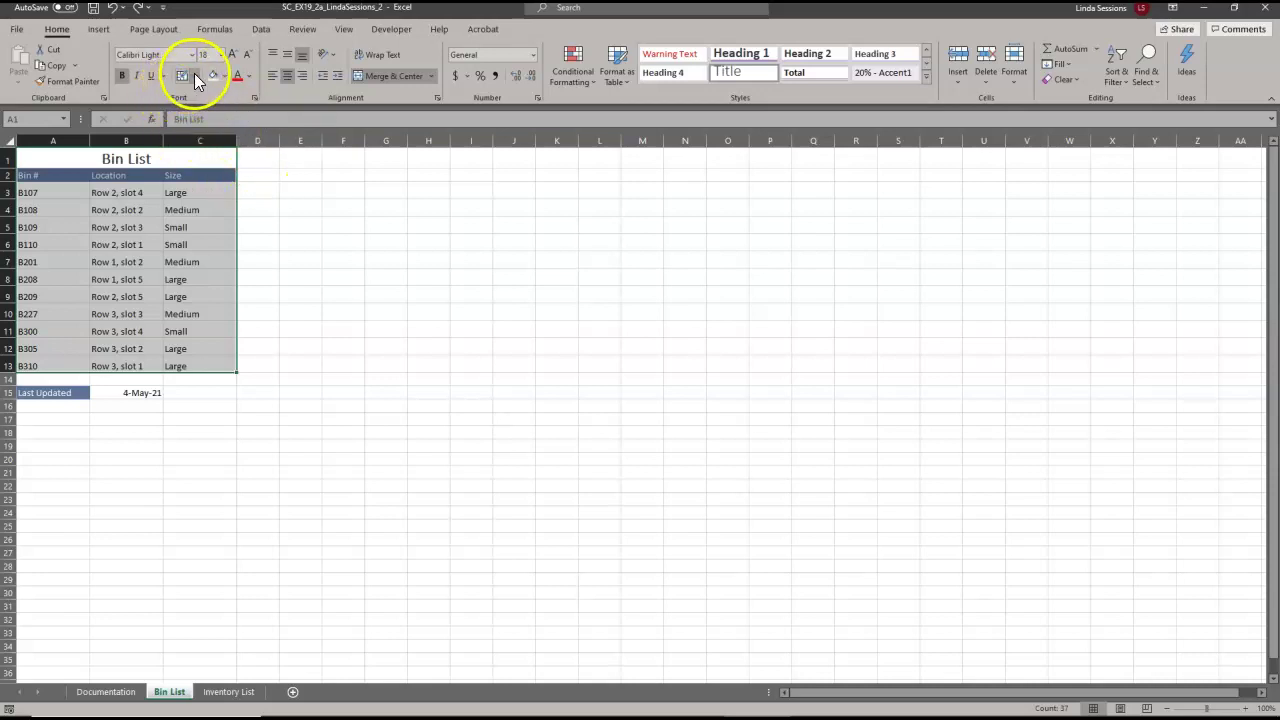
left_click(196, 78)
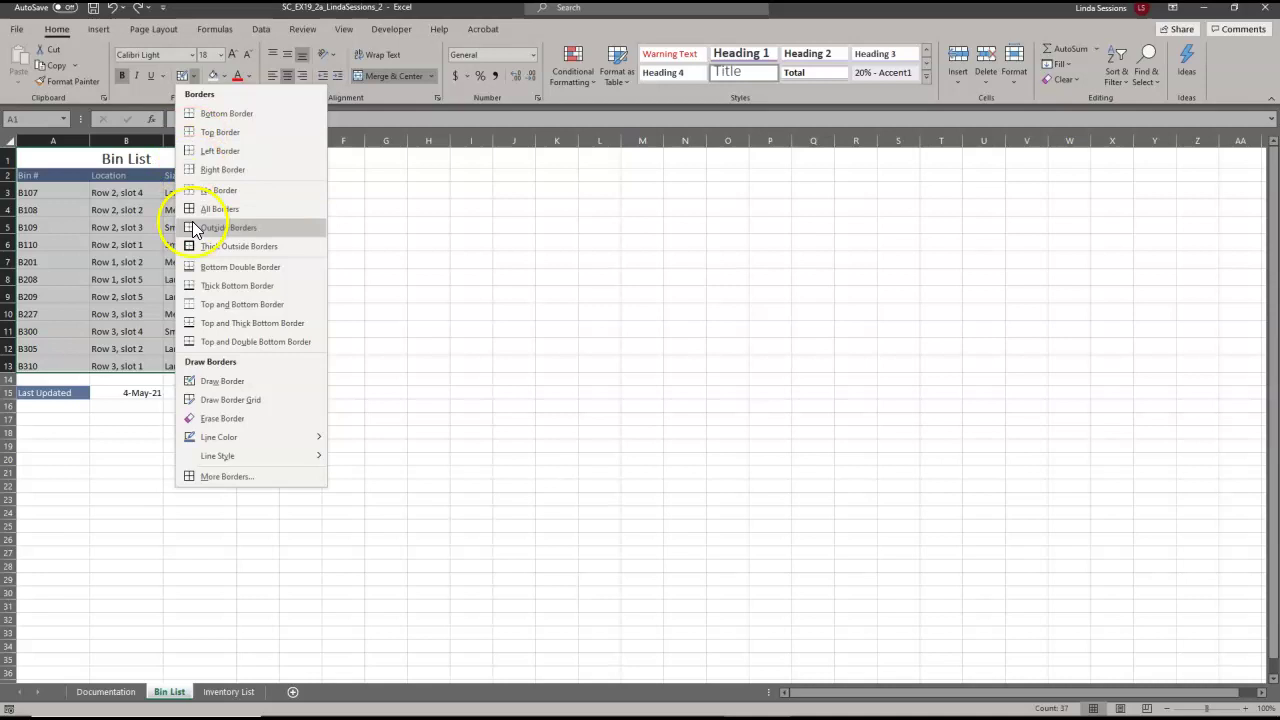
left_click(209, 478)
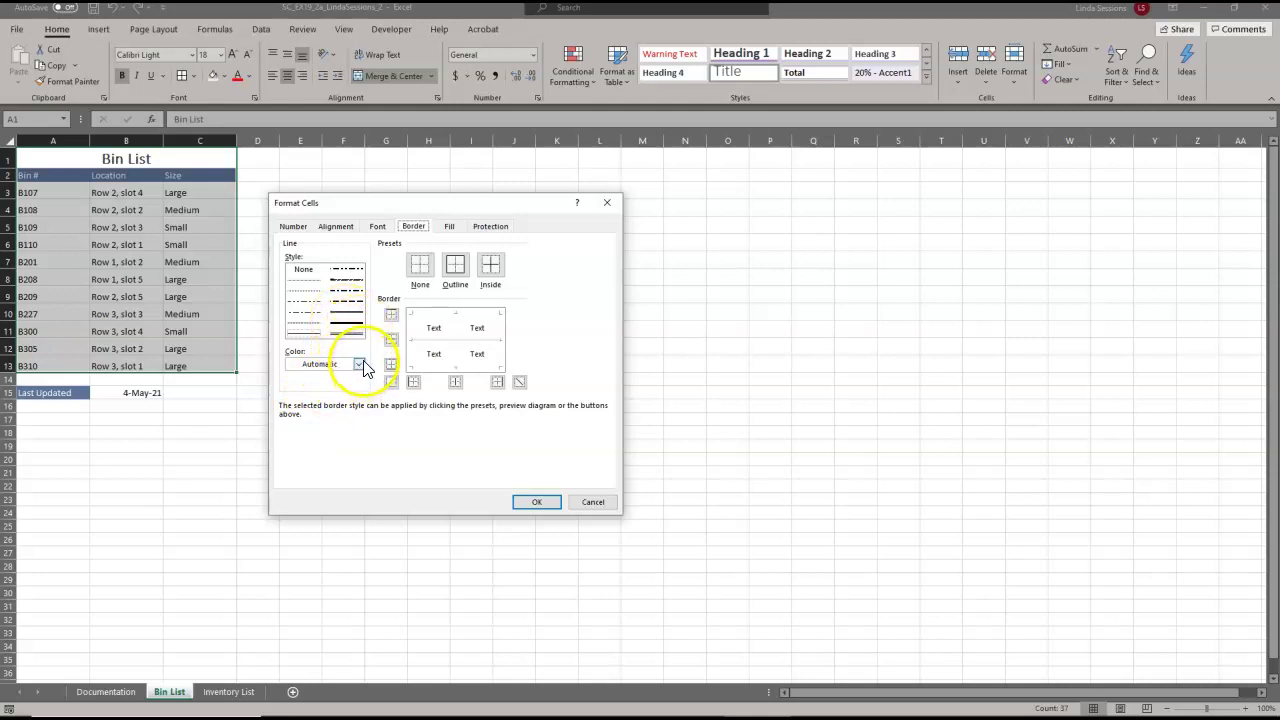
left_click(459, 279)
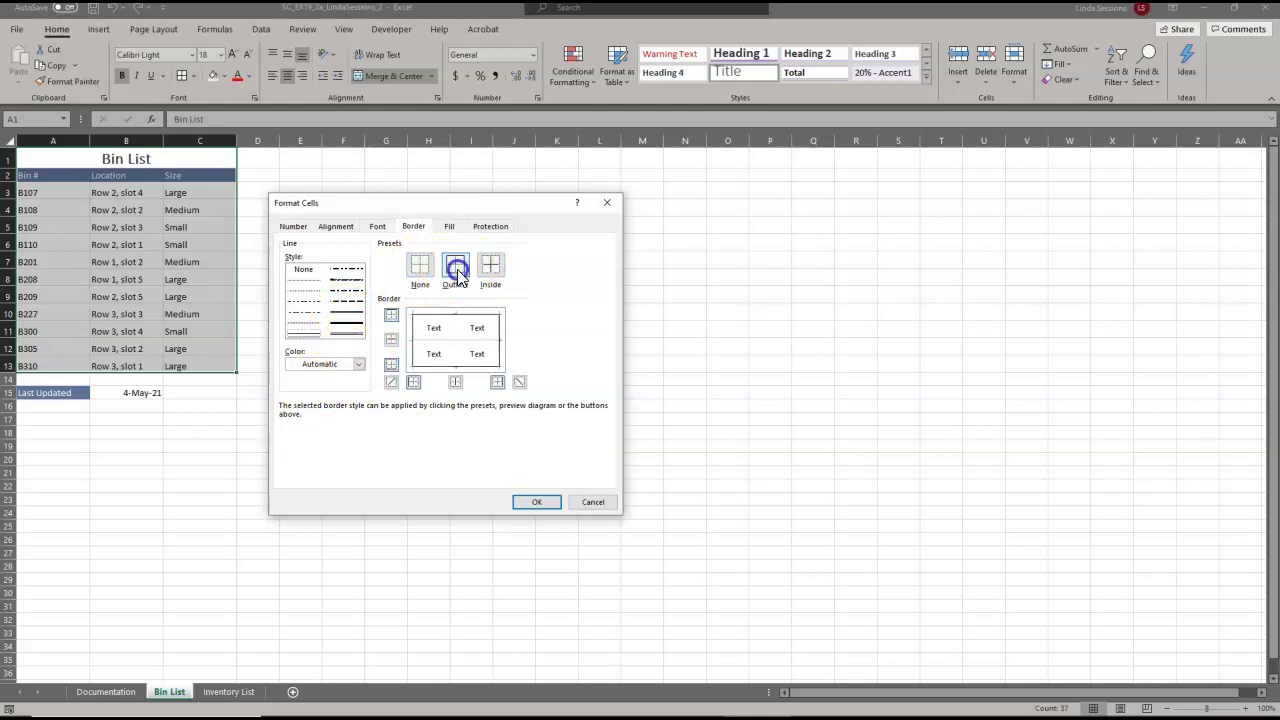
Try to color the bin table's outline with the blue theme color and accept the border settings.
left_click(359, 365)
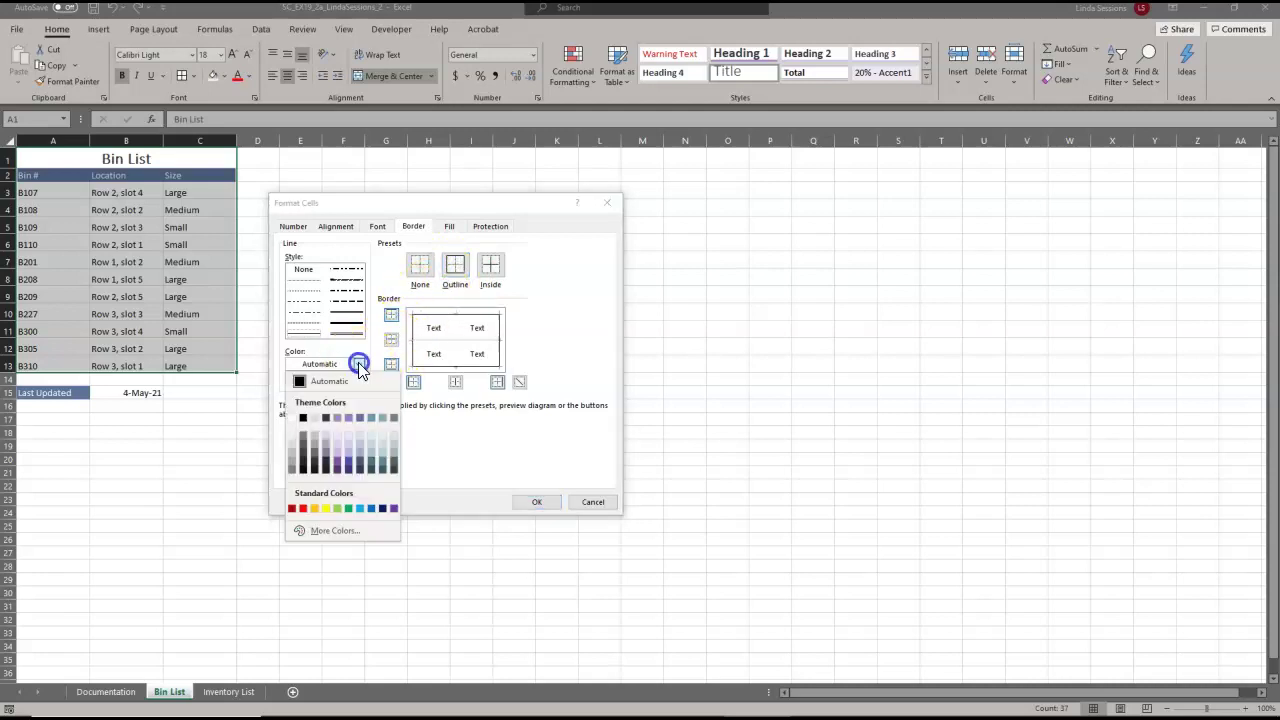
left_click(359, 419)
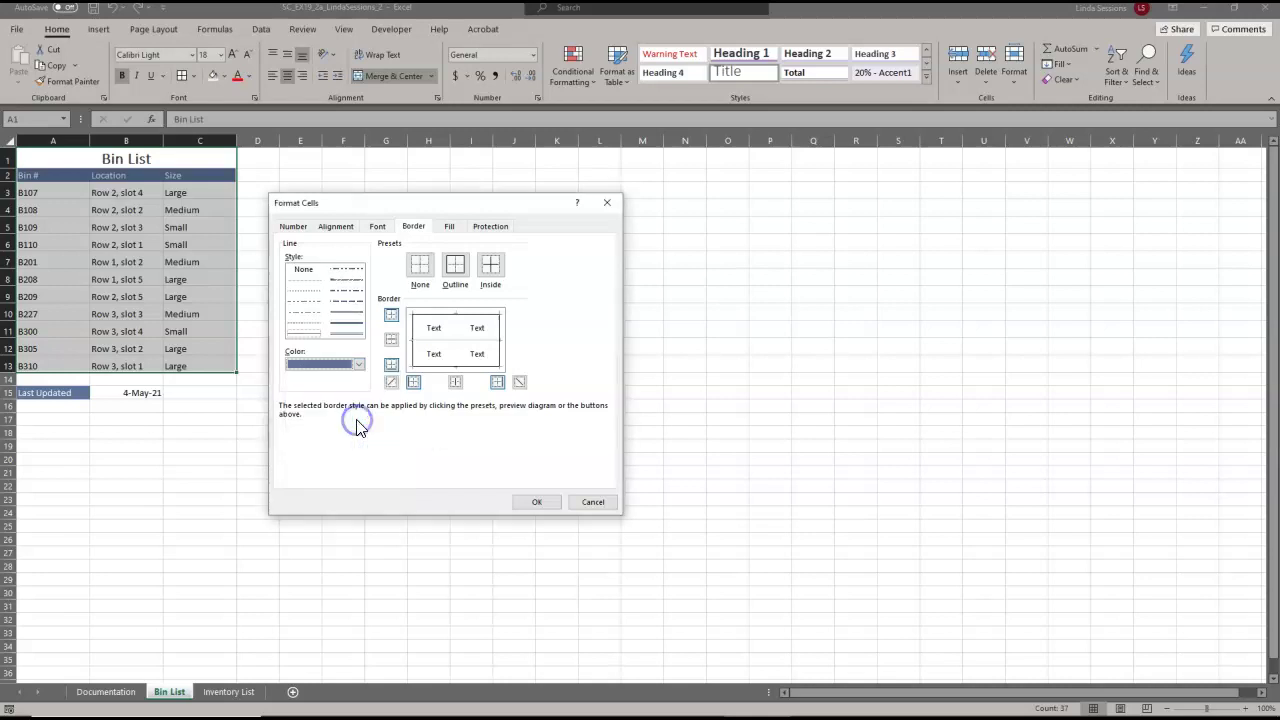
left_click(436, 323)
left_click(435, 317)
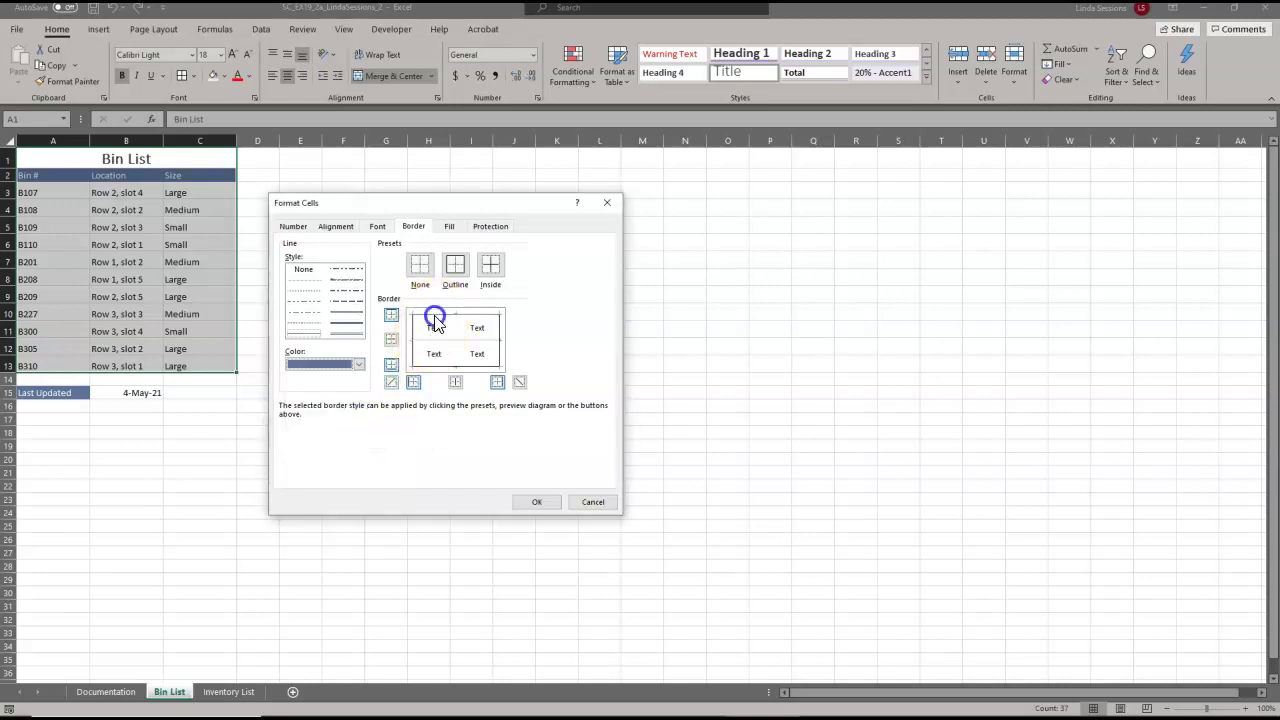
left_click(428, 335)
left_click(452, 370)
left_click(536, 502)
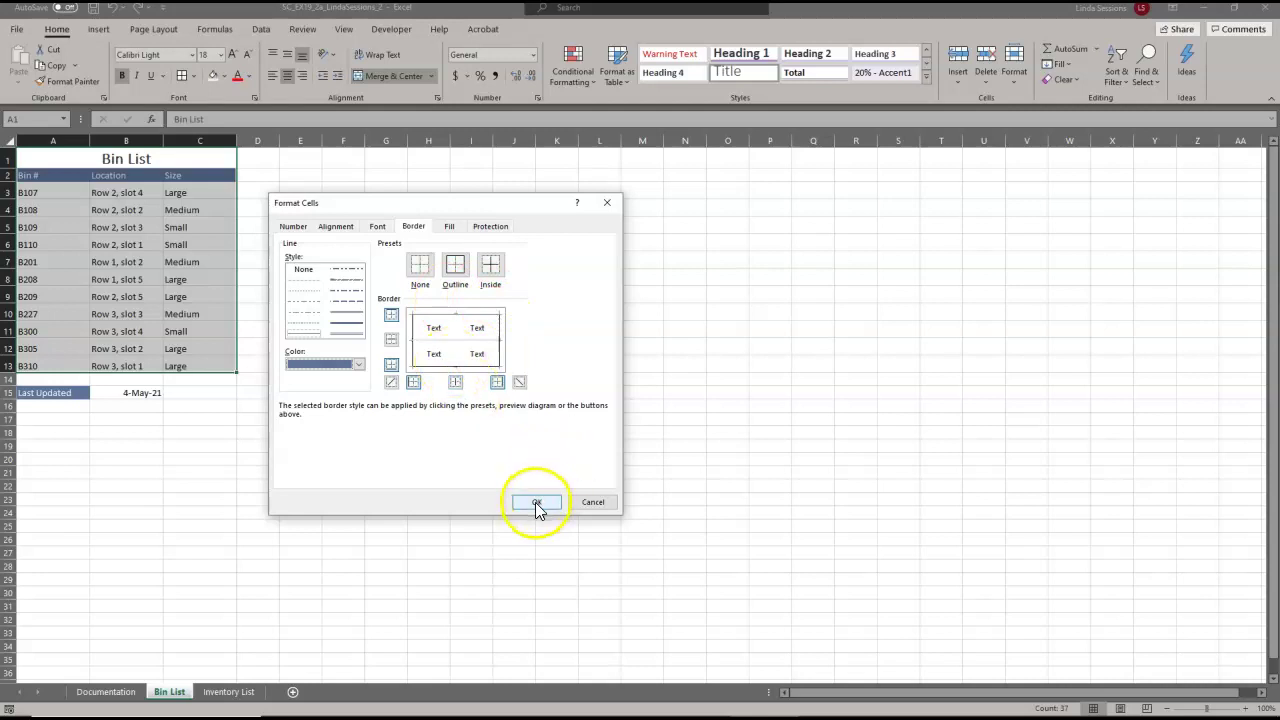
left_click(206, 405)
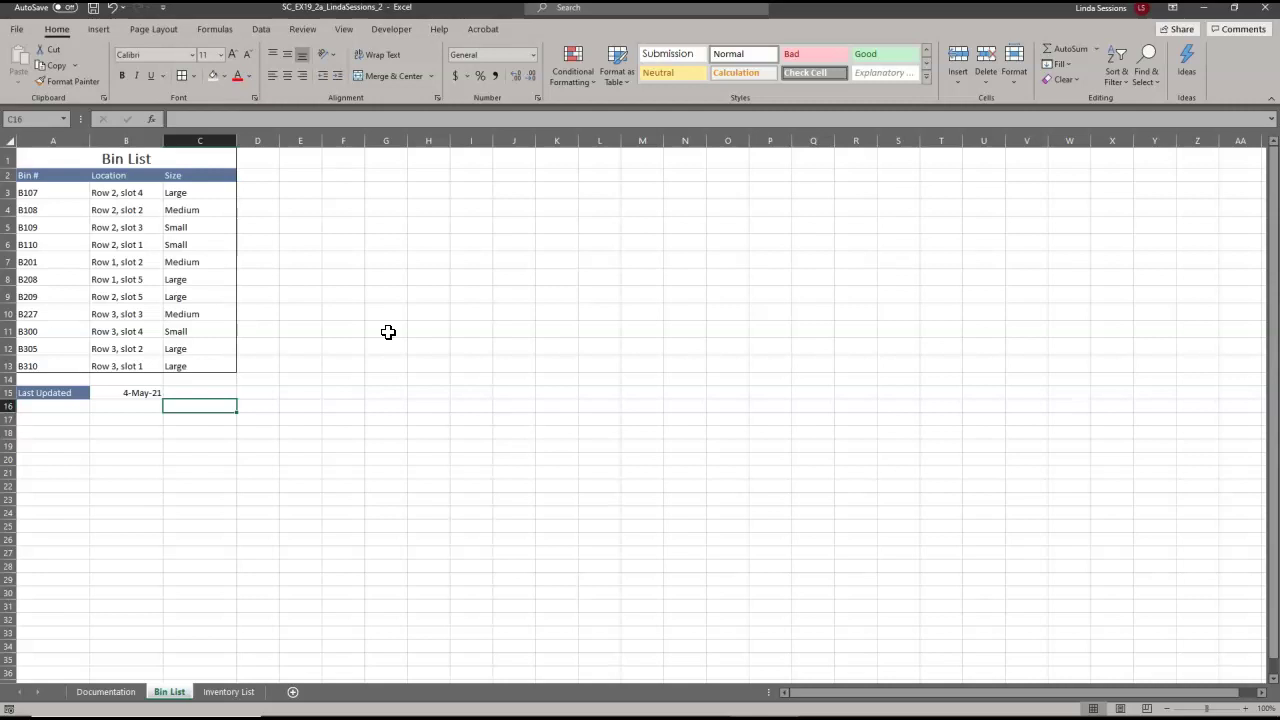
Format the Last Updated date in cell B15 of the Bin List sheet as a Short Date.
left_click(104, 392)
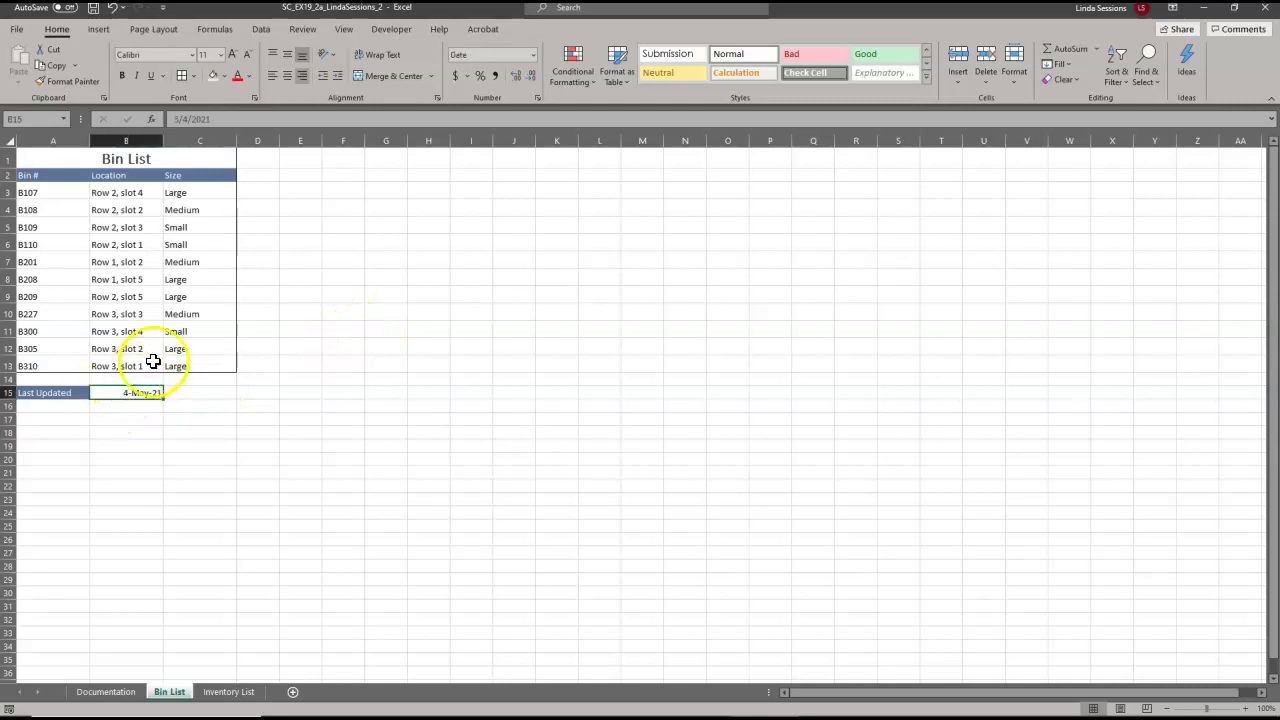
left_click(533, 55)
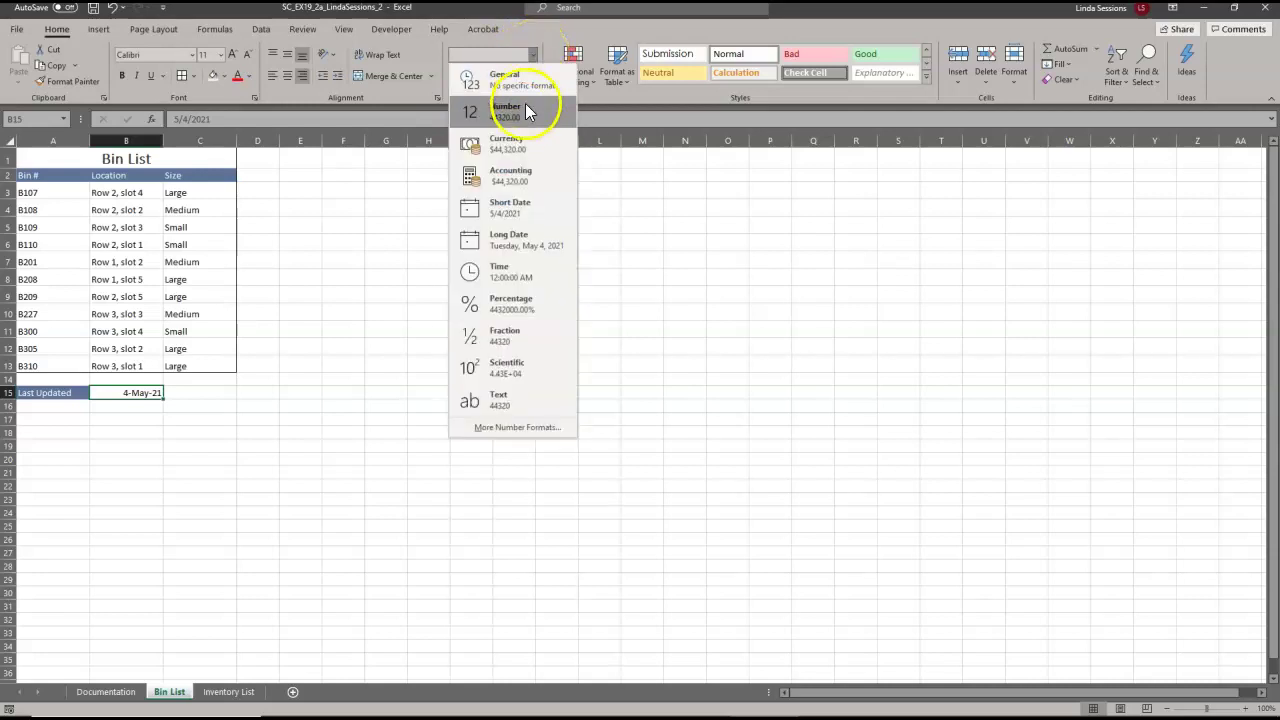
left_click(503, 220)
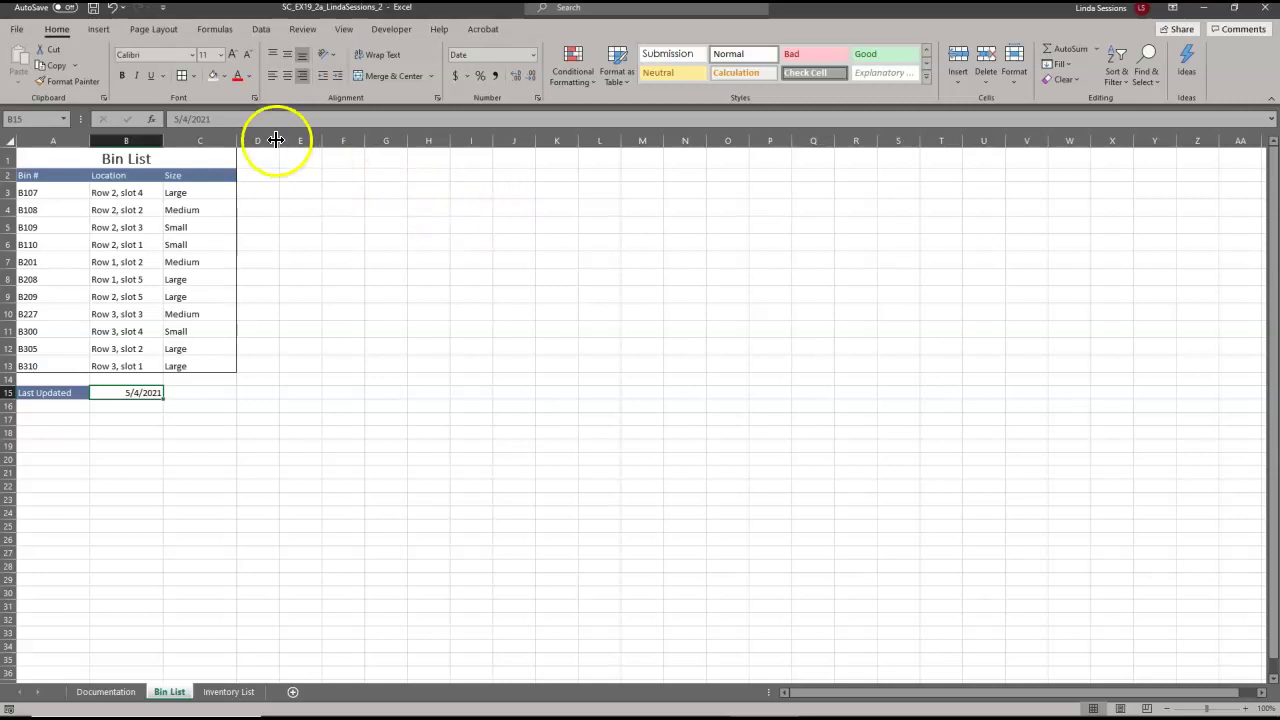
Display the Bin List sheet in Page Layout view.
left_click(154, 30)
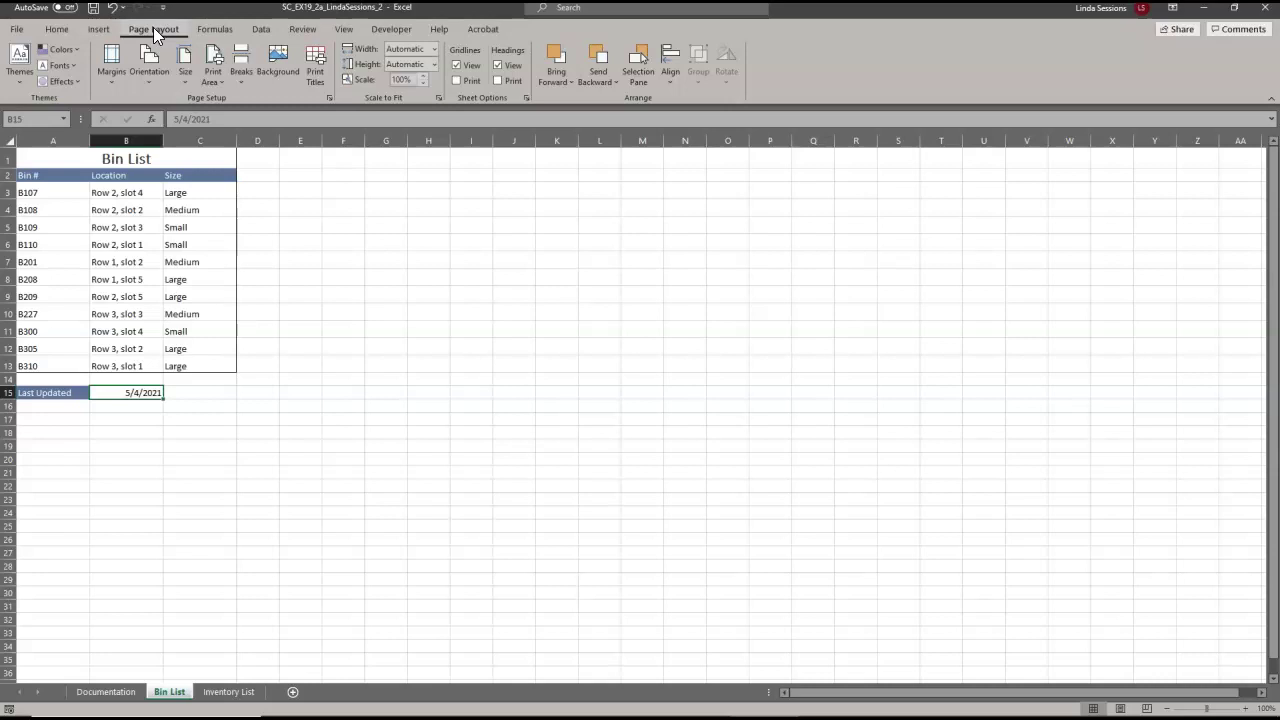
left_click(165, 30)
left_click(344, 30)
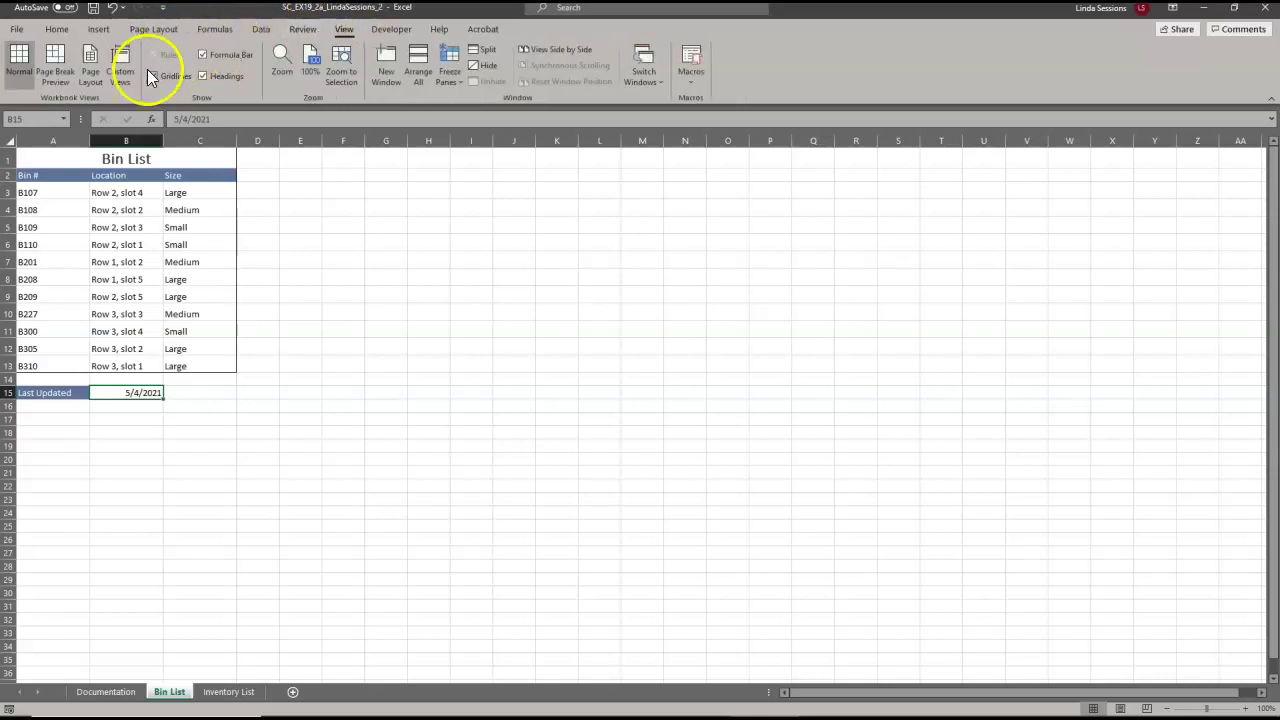
left_click(89, 73)
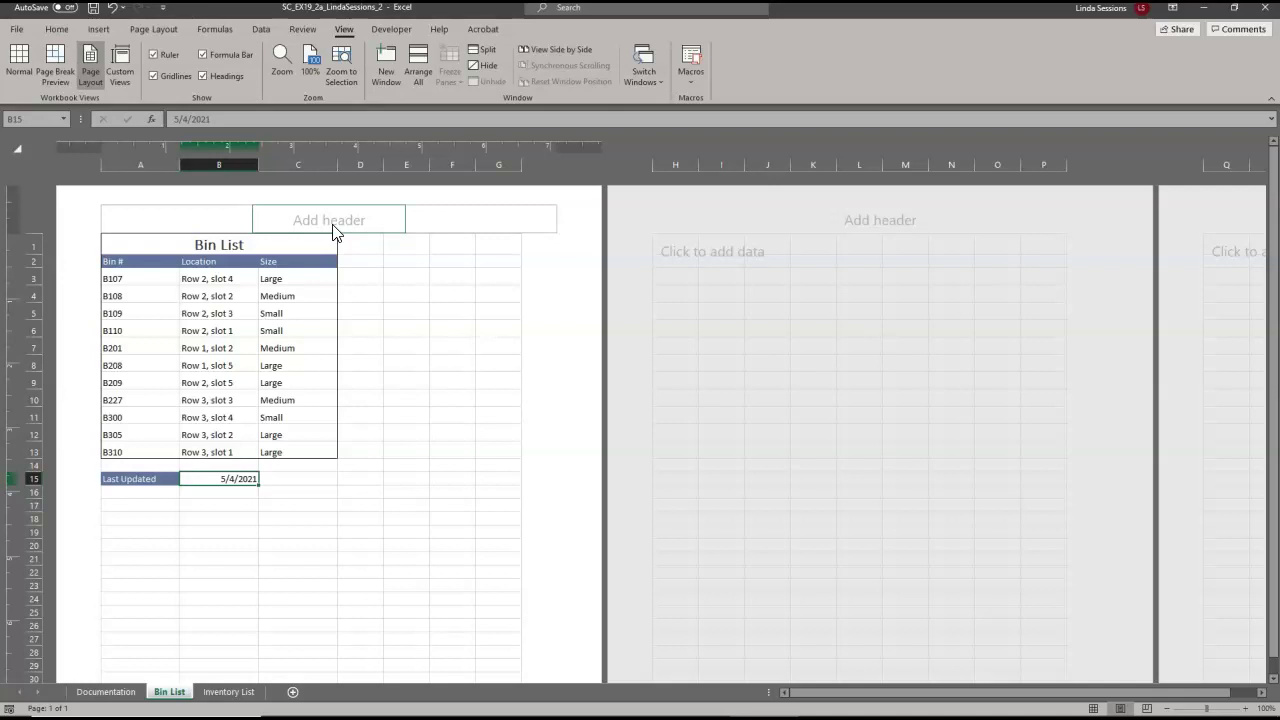
type("W")
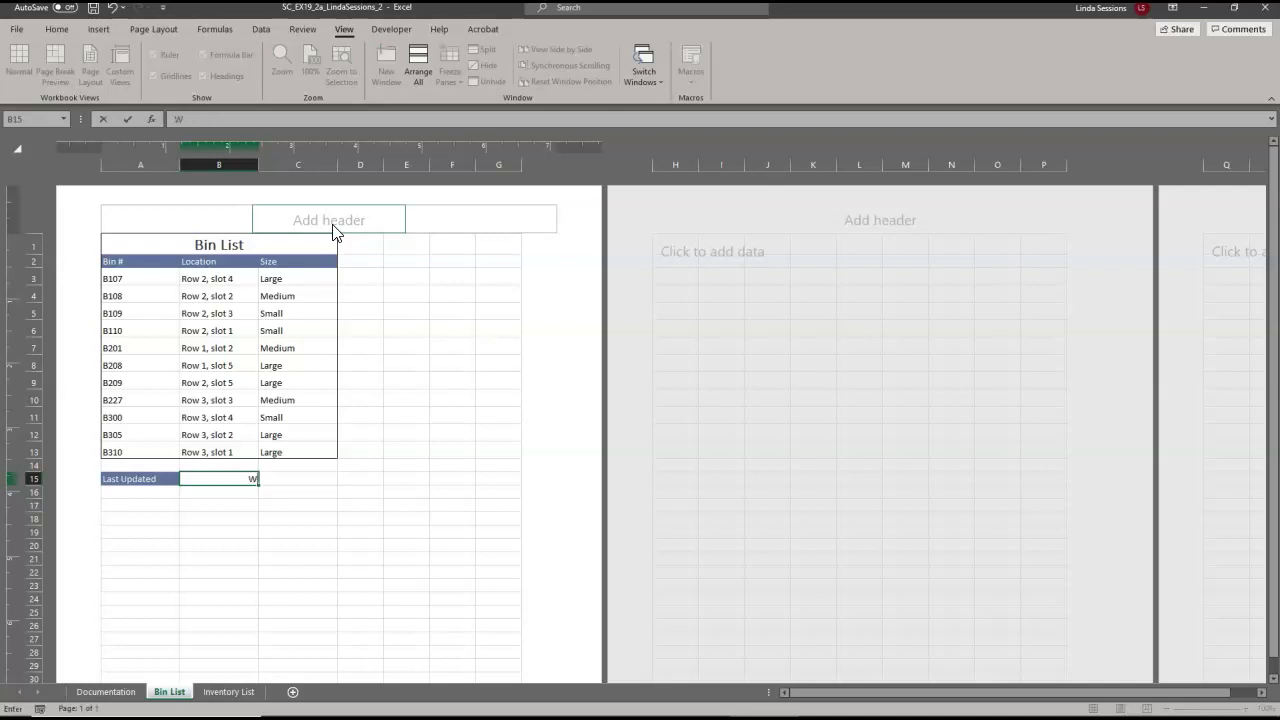
key("BackSpace")
left_click(362, 327)
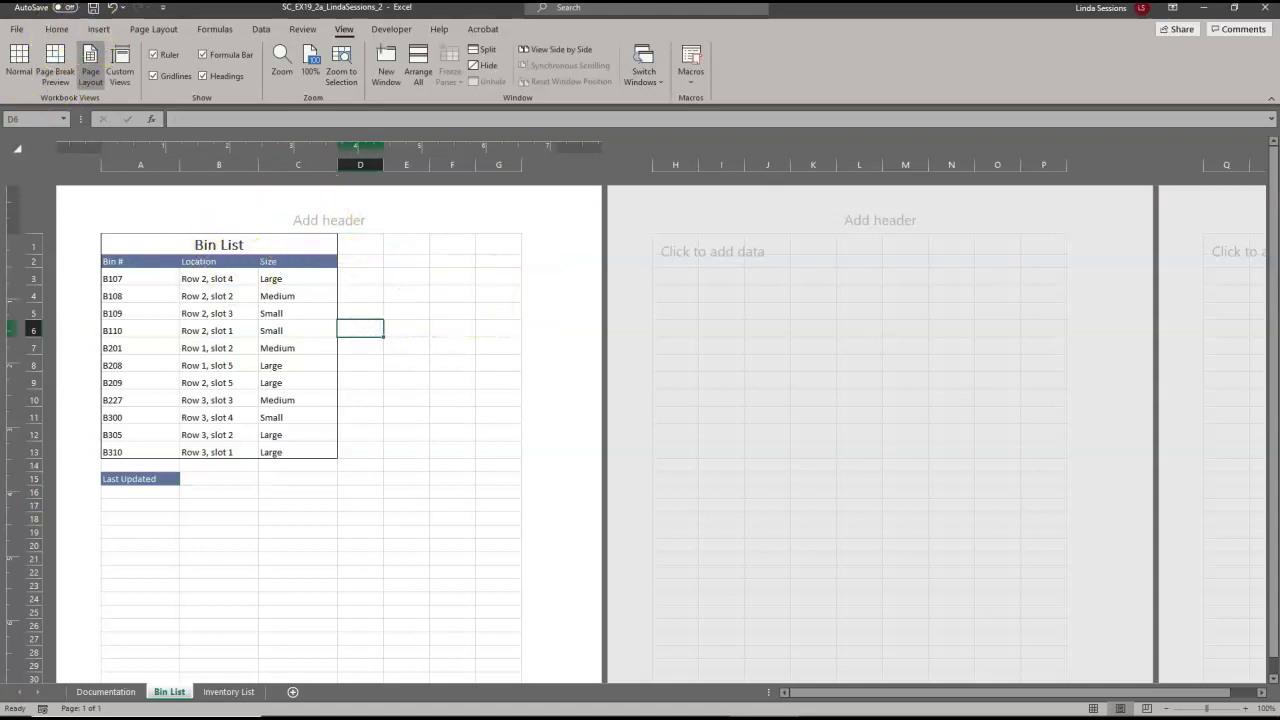
left_click(113, 12)
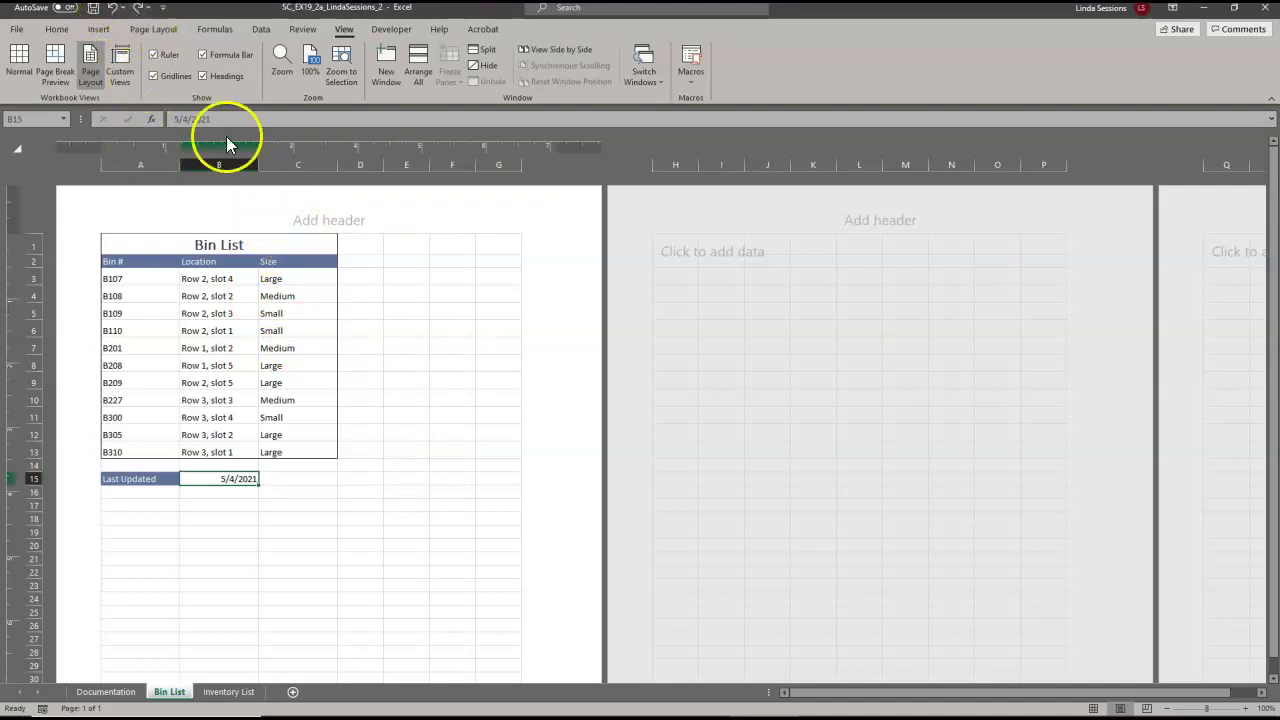
Add the text Warehouse Bins to the center header section of the Bin List sheet.
left_click(296, 220)
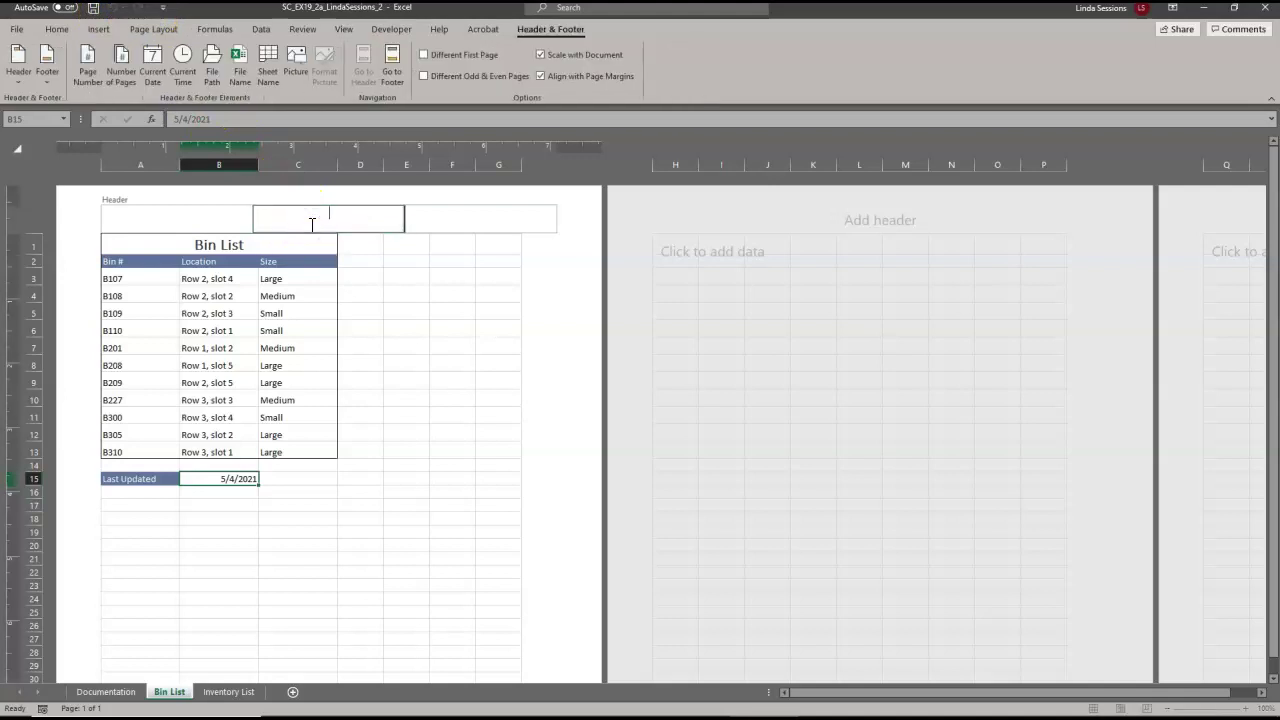
type("Warehouse Bins")
left_click(455, 449)
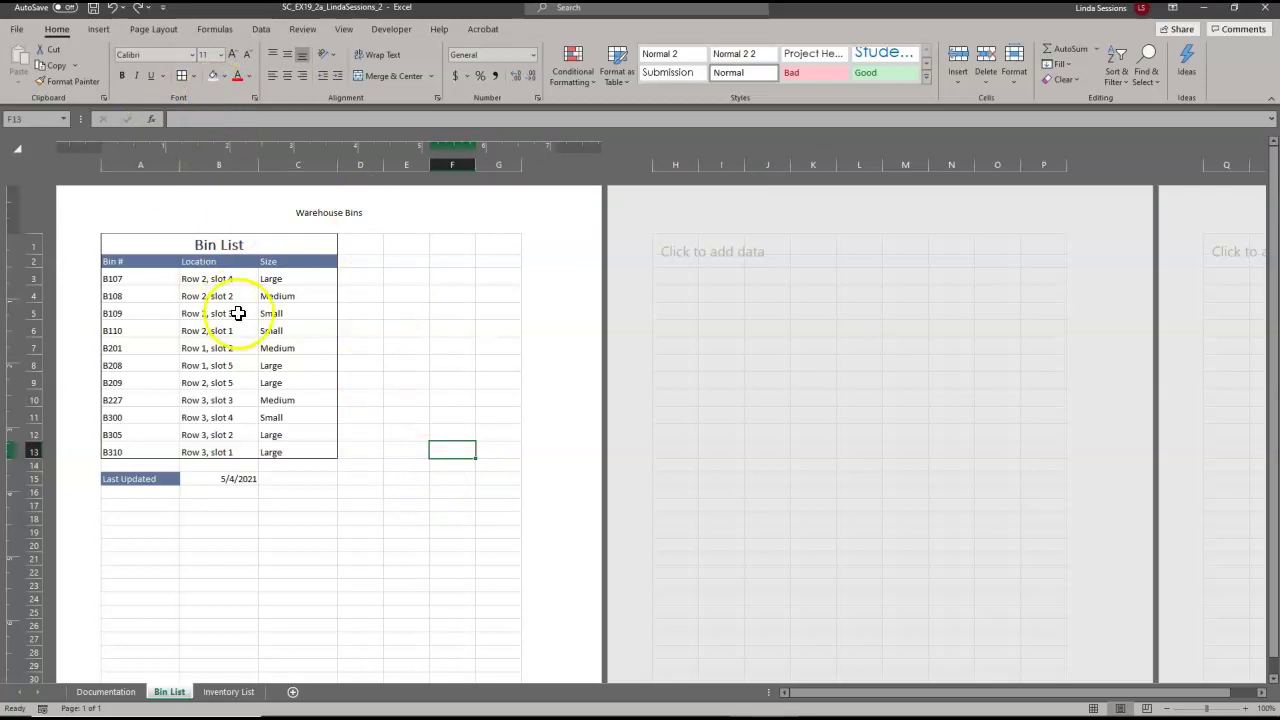
Set the font of the Warehouse Inventory title in cell A1 of the Inventory List sheet to Calibri Light.
left_click(228, 693)
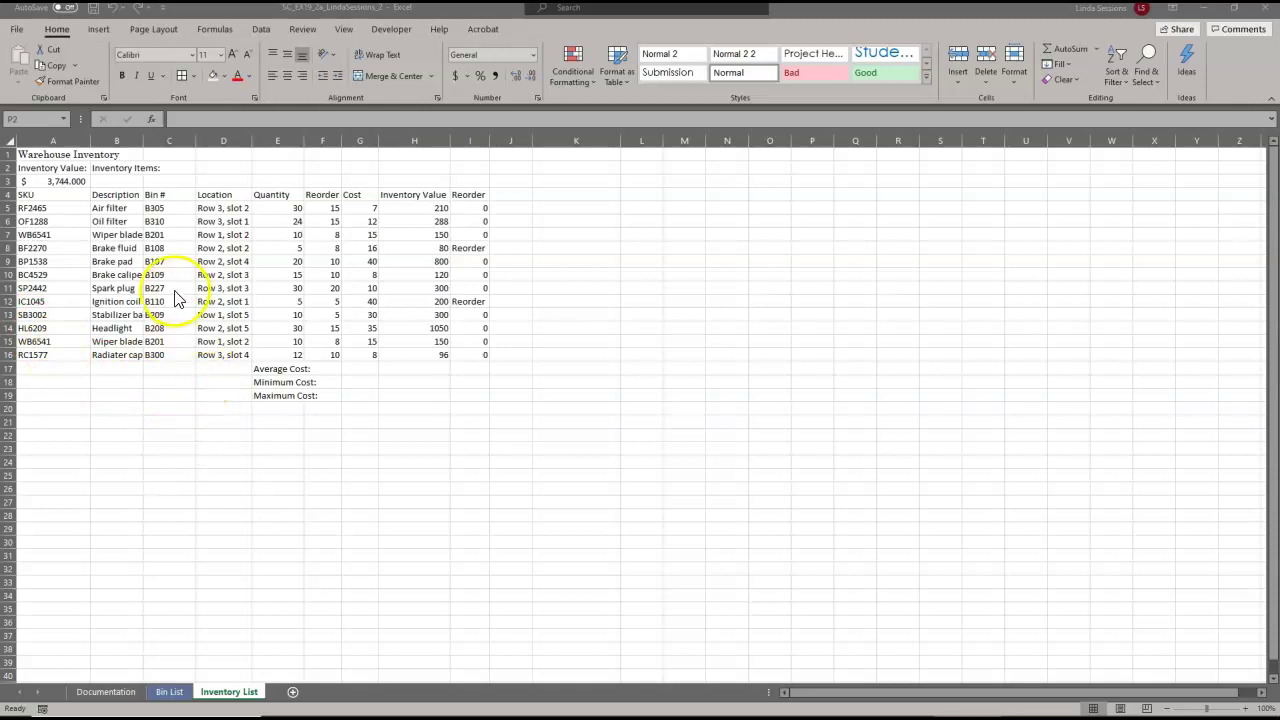
left_click(34, 154)
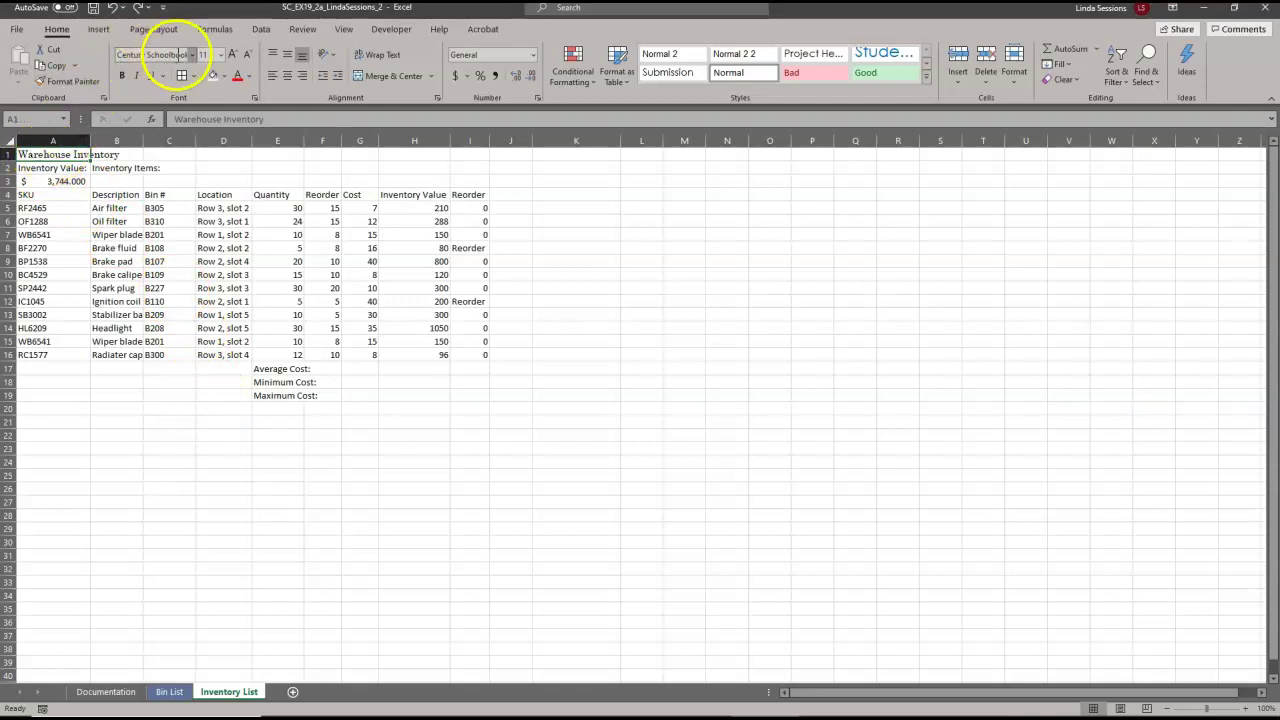
left_click(194, 55)
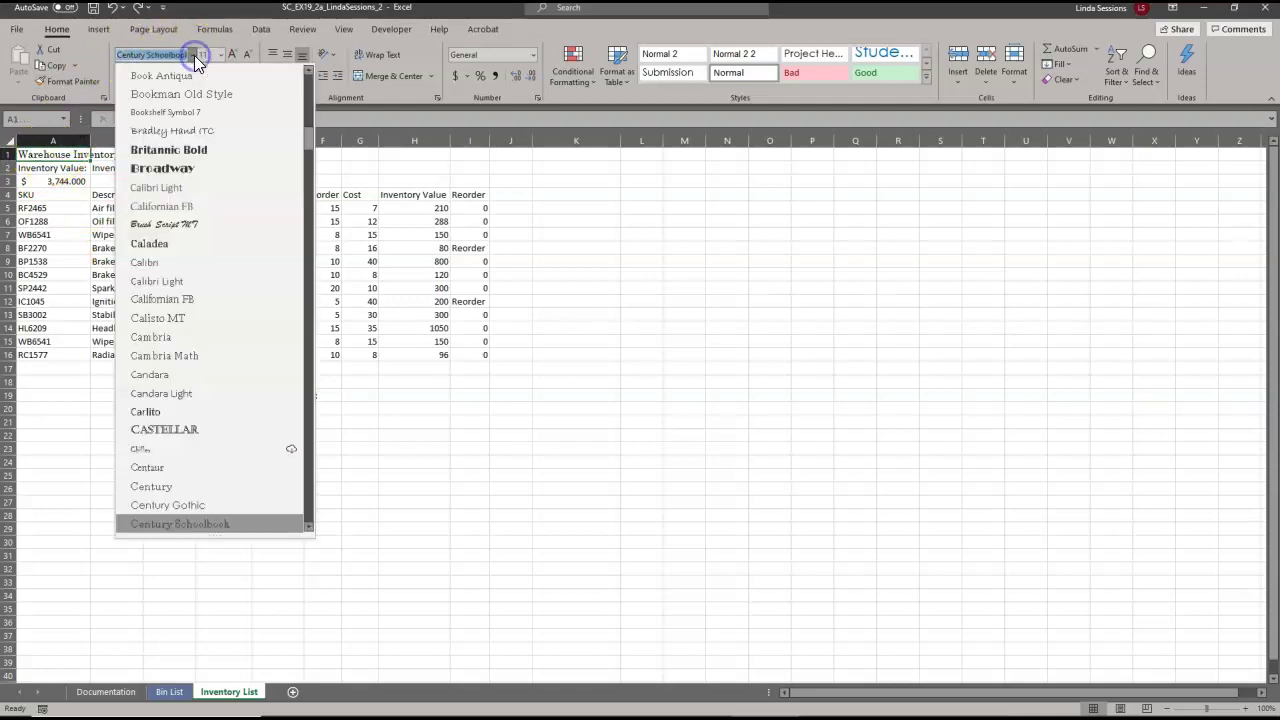
left_click(180, 188)
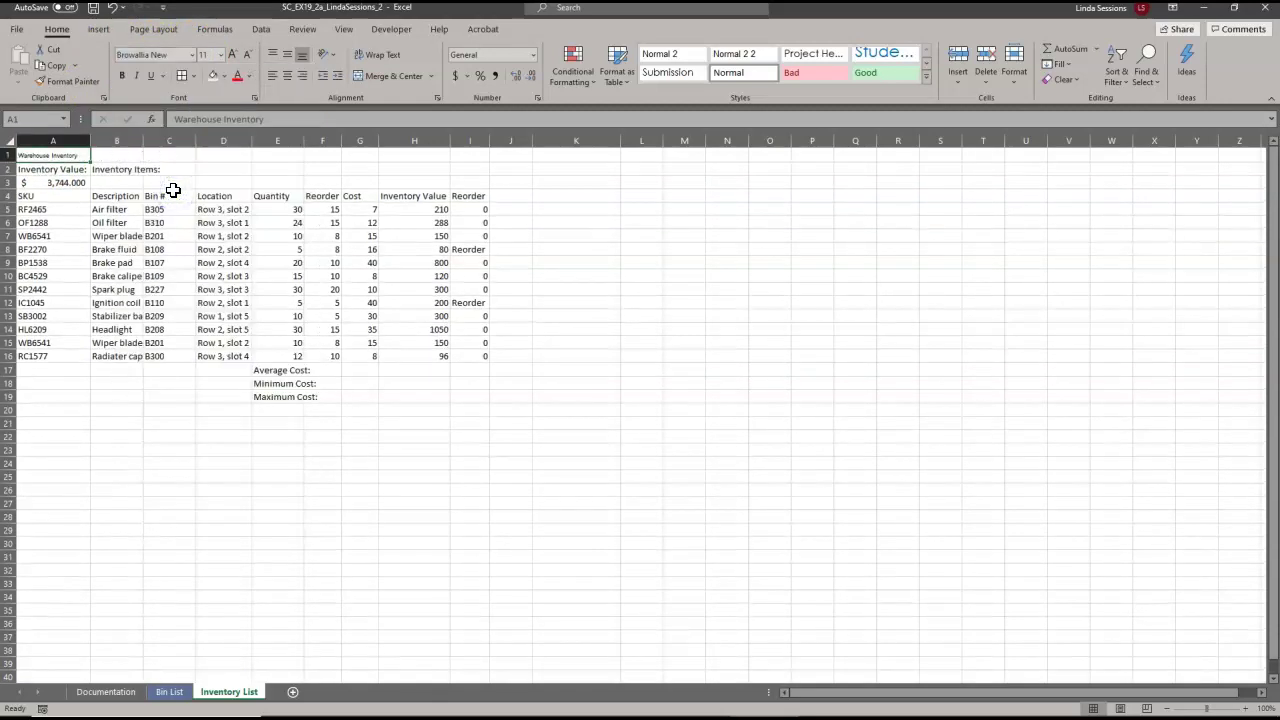
left_click(194, 54)
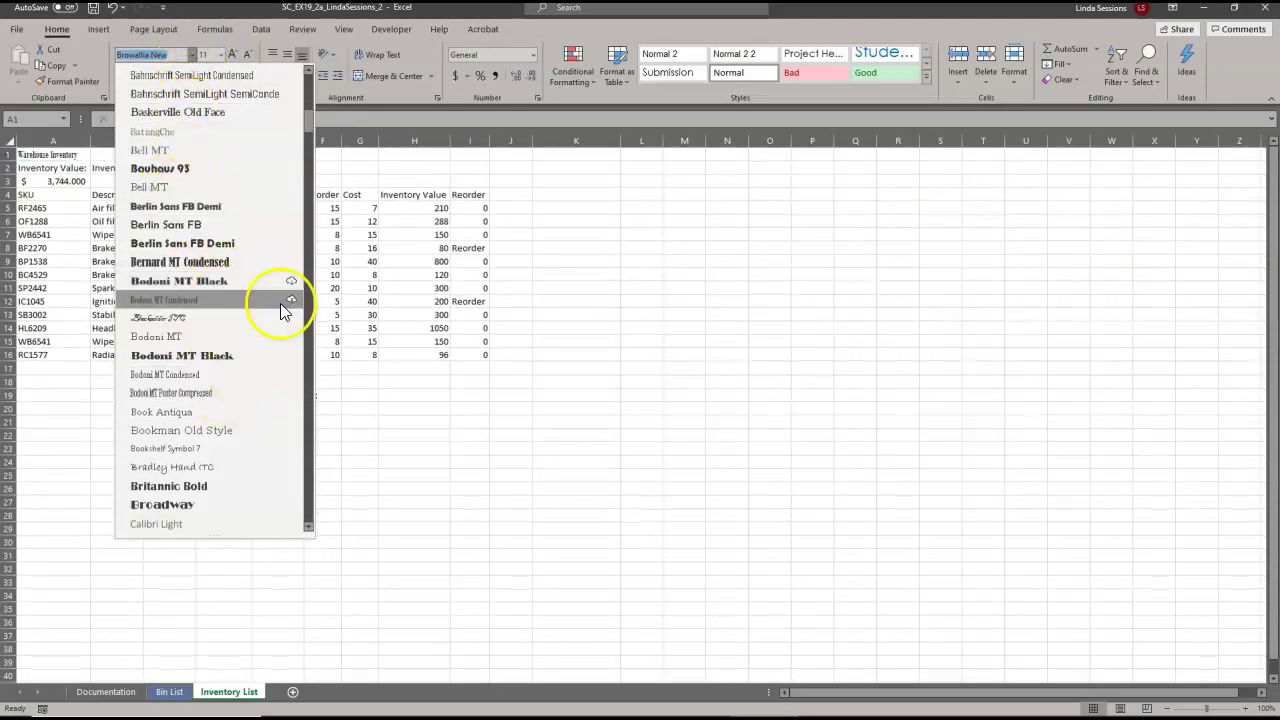
left_click_drag(308, 117, 307, 140)
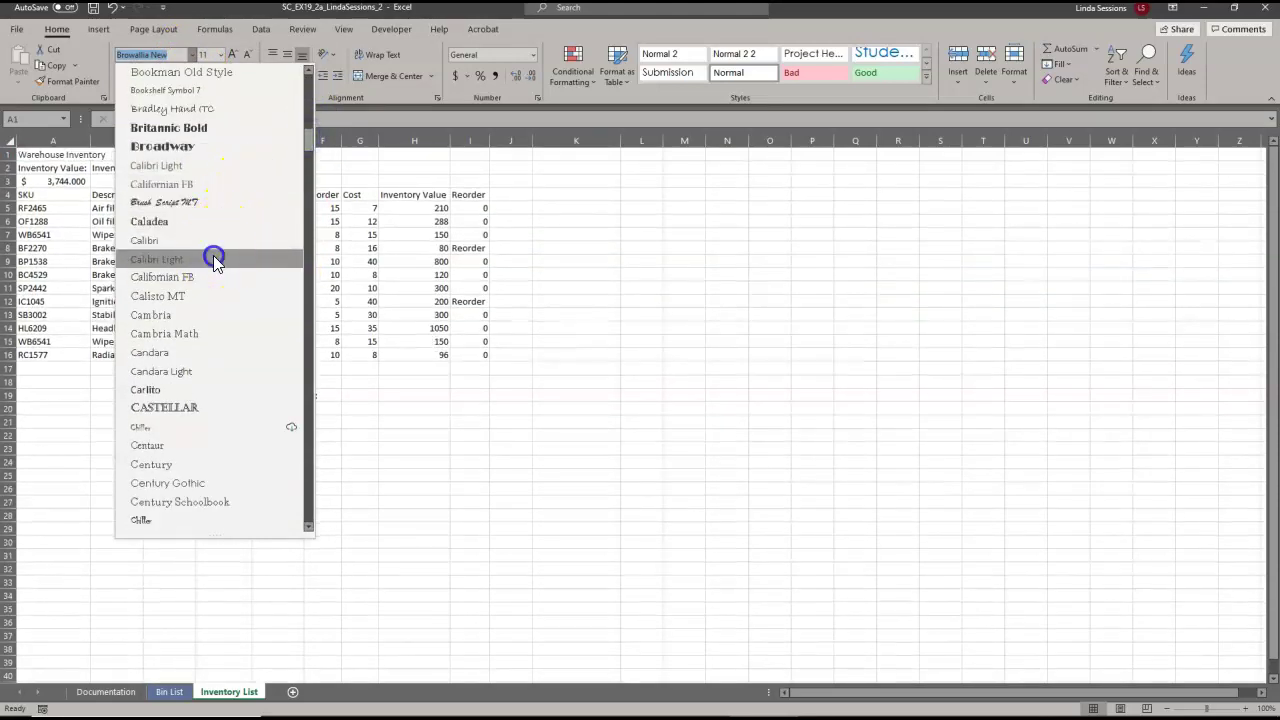
left_click(213, 258)
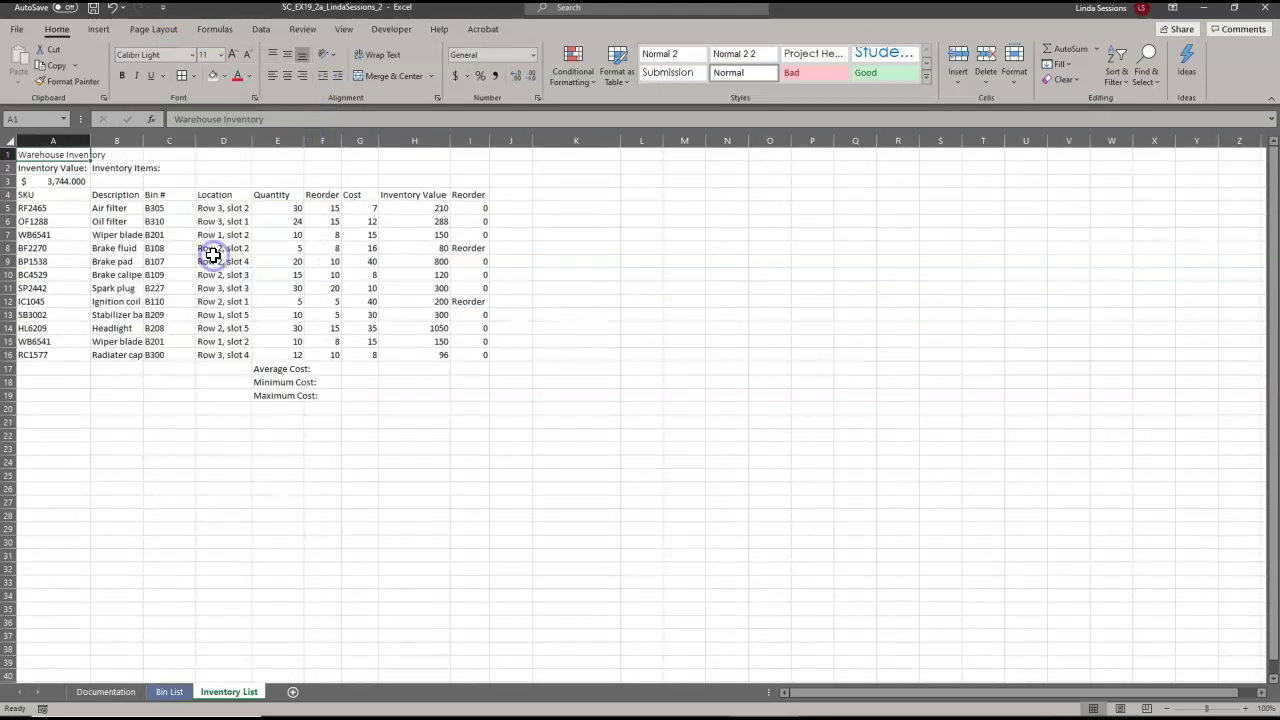
Set the Warehouse Inventory title to 20 points and color its text with the dark gray theme color.
left_click(220, 54)
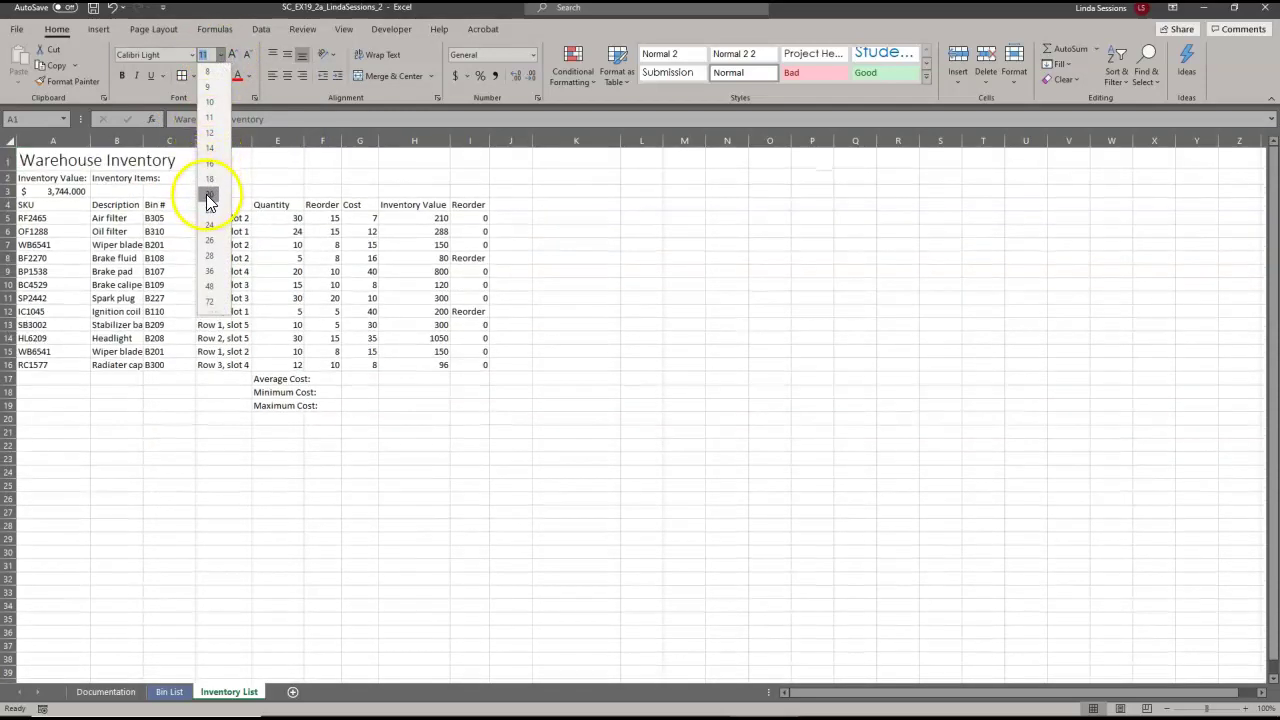
left_click(209, 195)
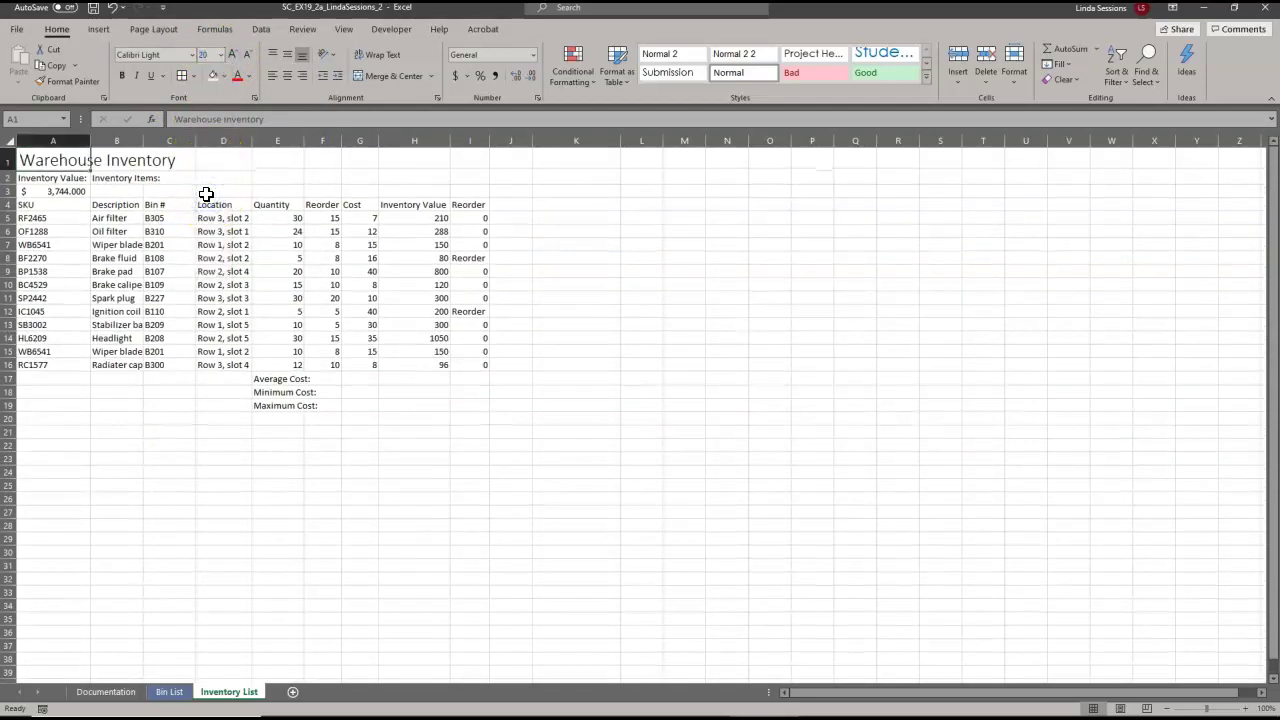
left_click(249, 74)
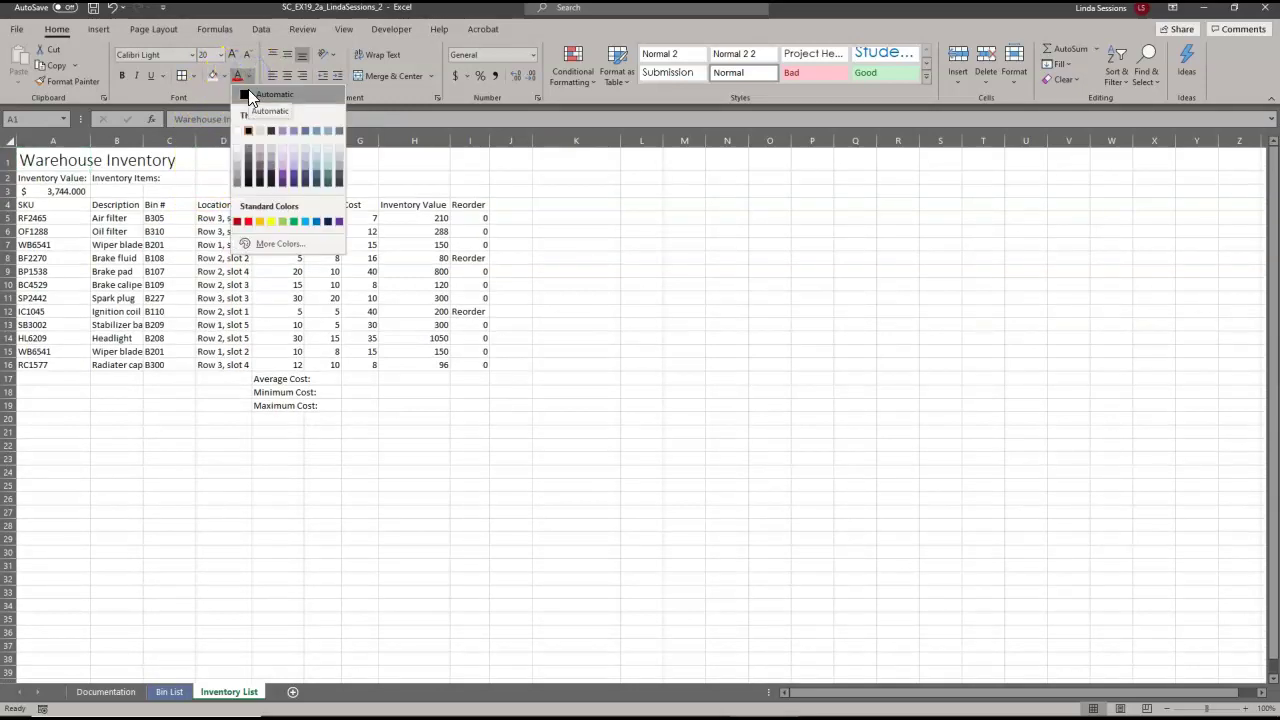
left_click(271, 137)
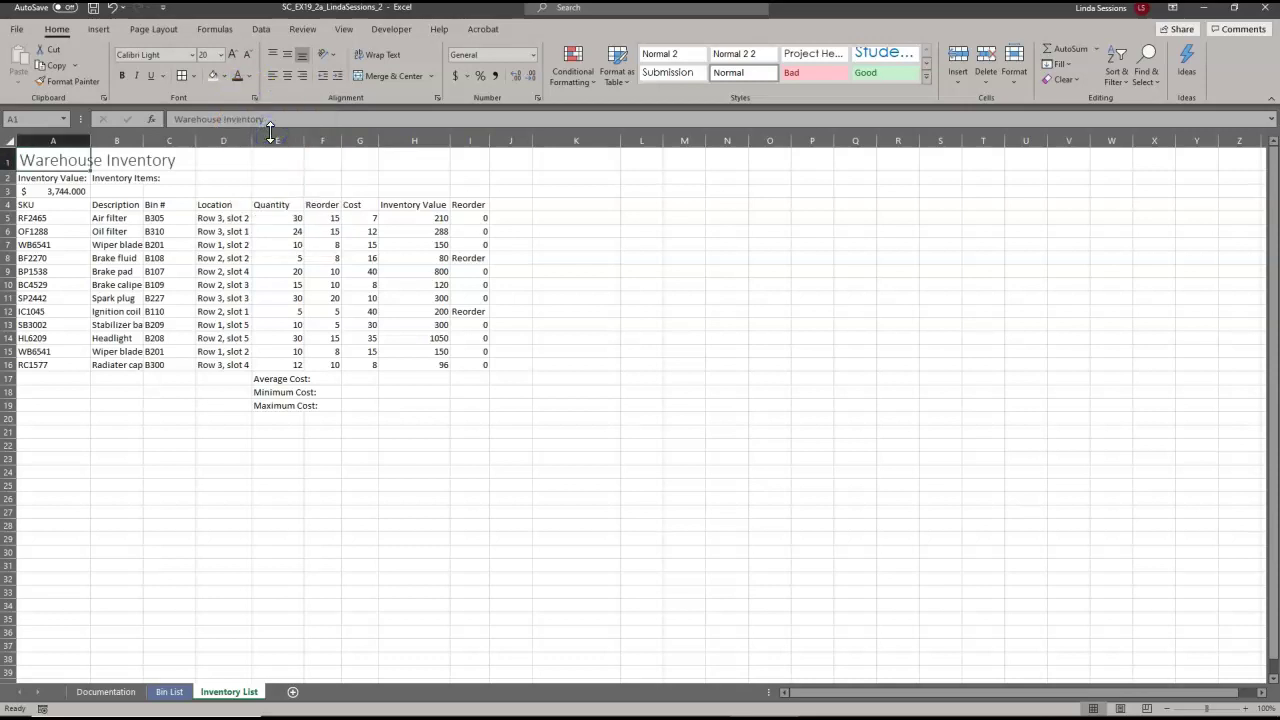
Make the Warehouse Inventory title bold and merge and center it across cells A1:I1.
left_click(121, 76)
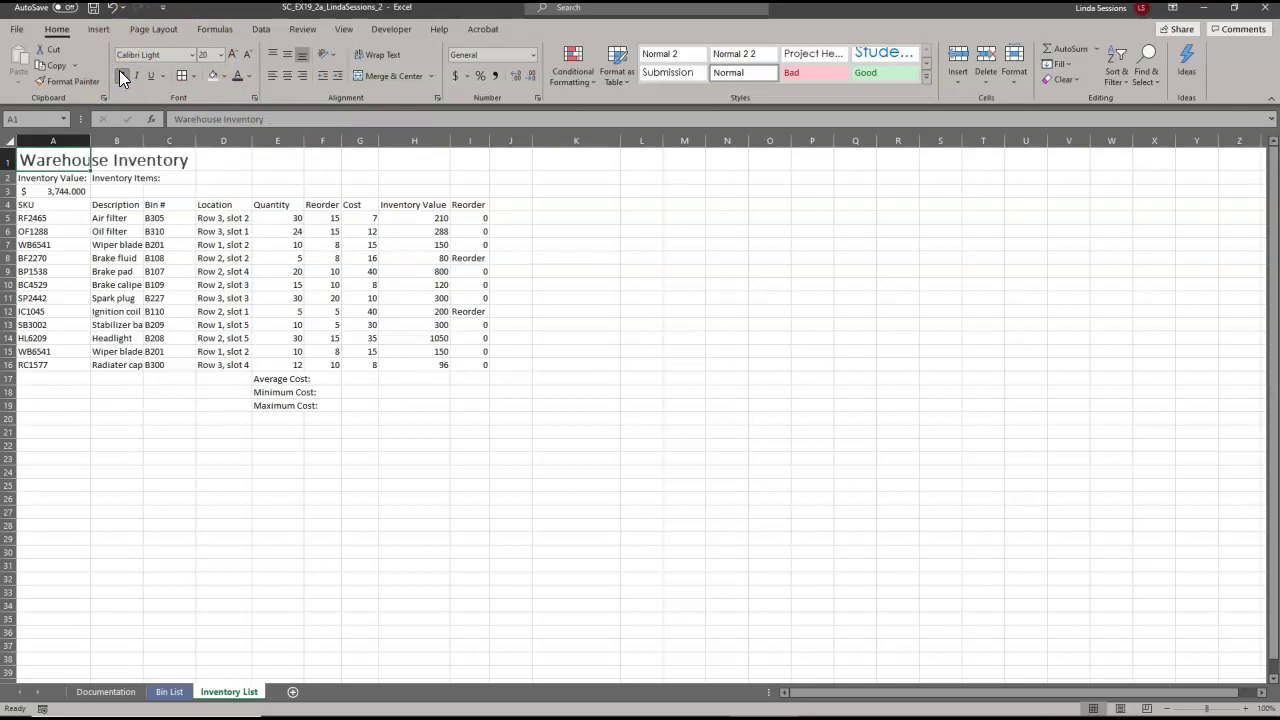
left_click_drag(34, 158, 458, 149)
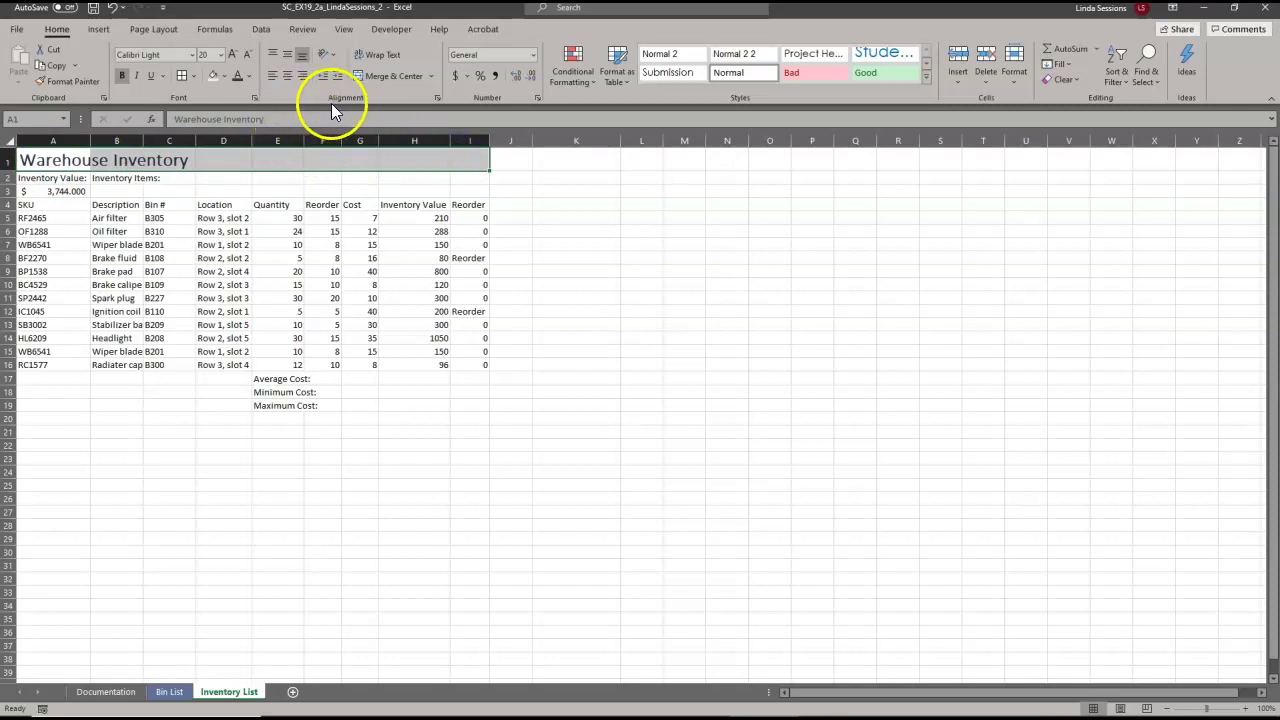
left_click(377, 74)
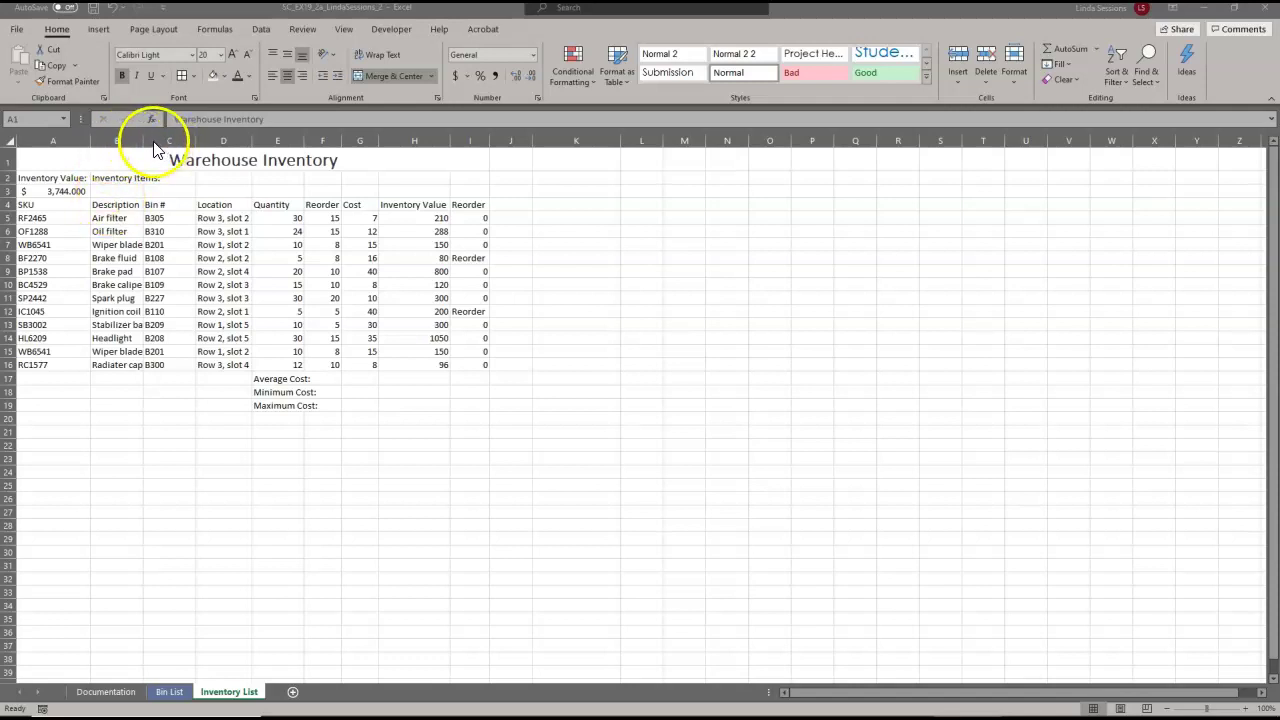
AutoFit the width of column B on the Inventory List sheet to its Description entries.
left_click(133, 245)
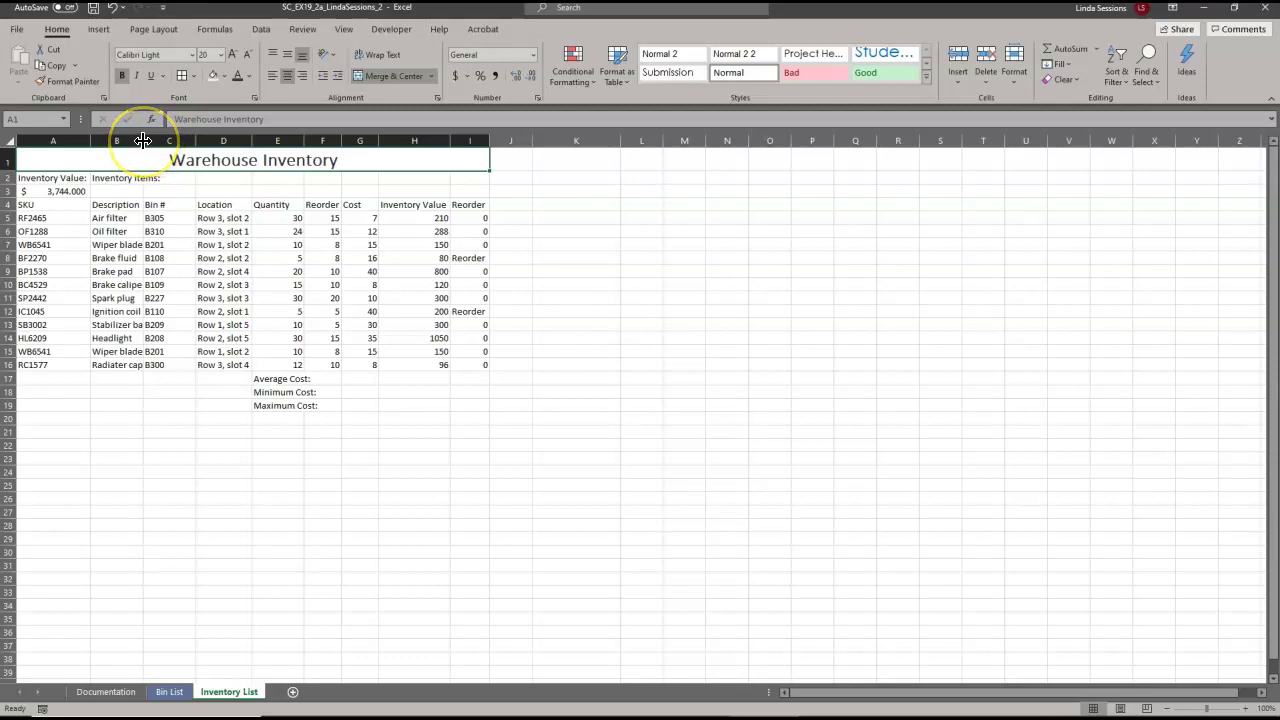
double_click(143, 140)
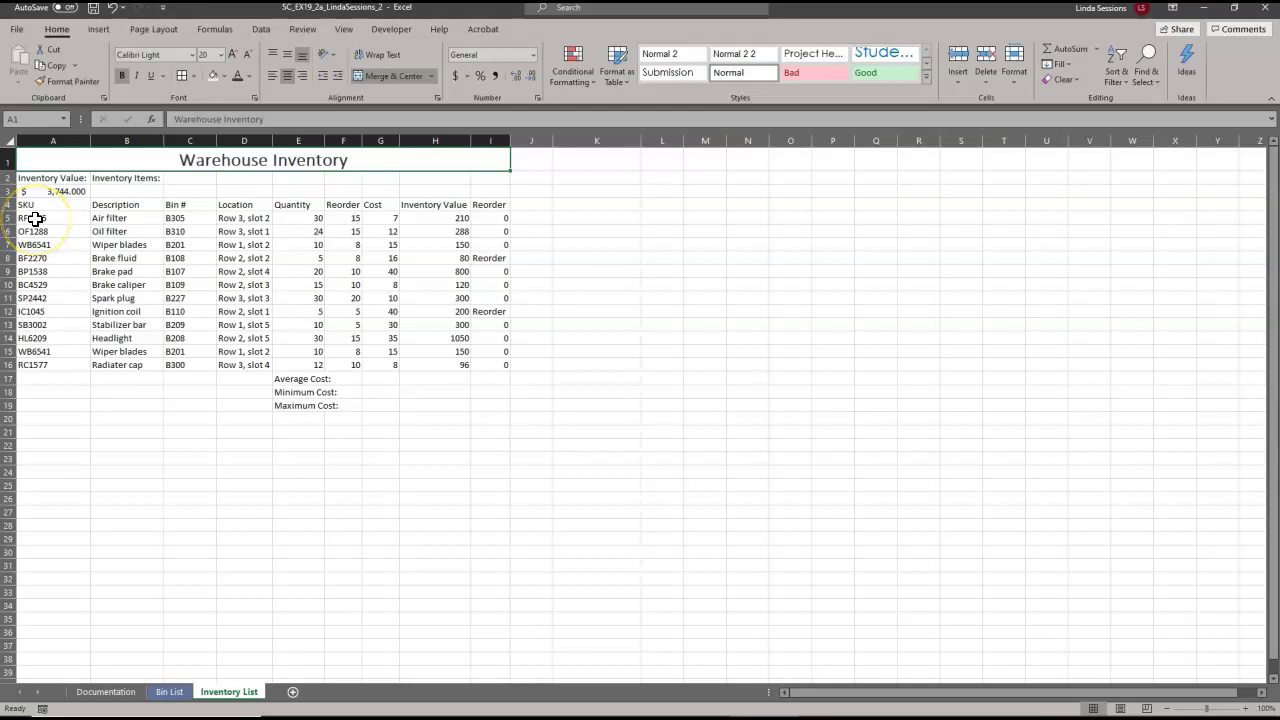
Highlight duplicate SKUs in A5:A16 with conditional formatting using Light Red Fill with Dark Red Text.
left_click_drag(34, 218, 10, 362)
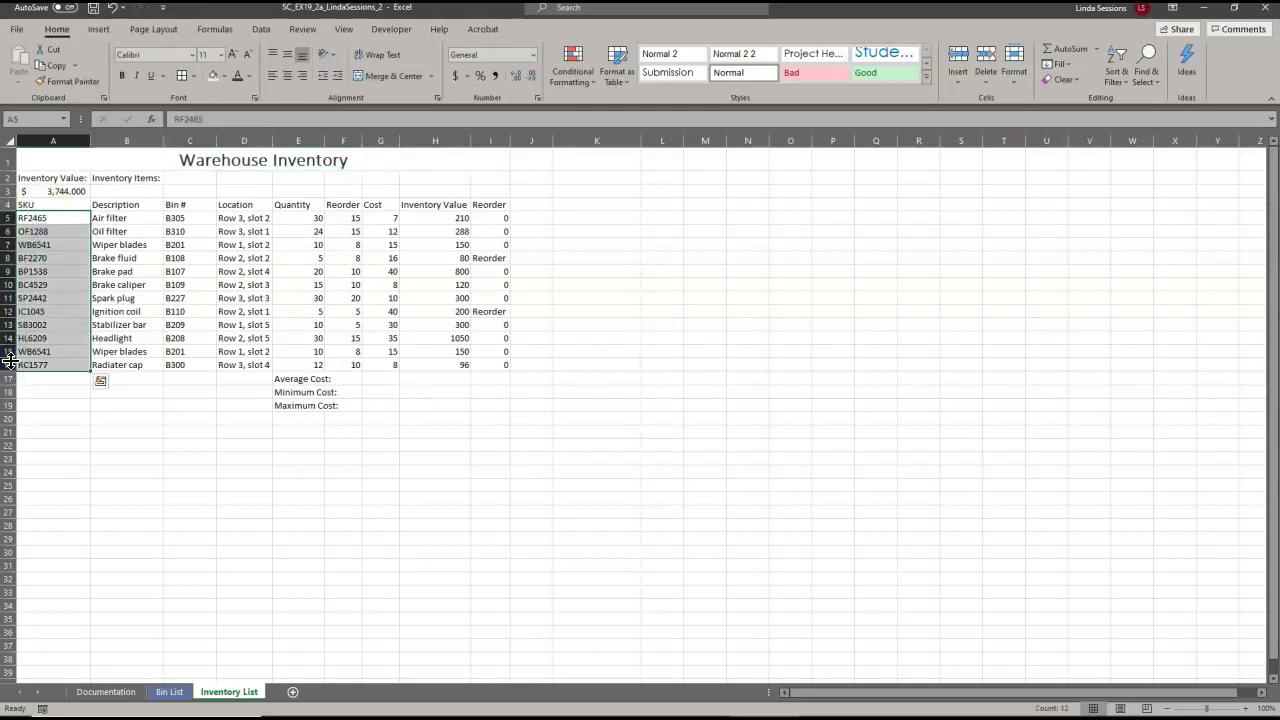
left_click(589, 80)
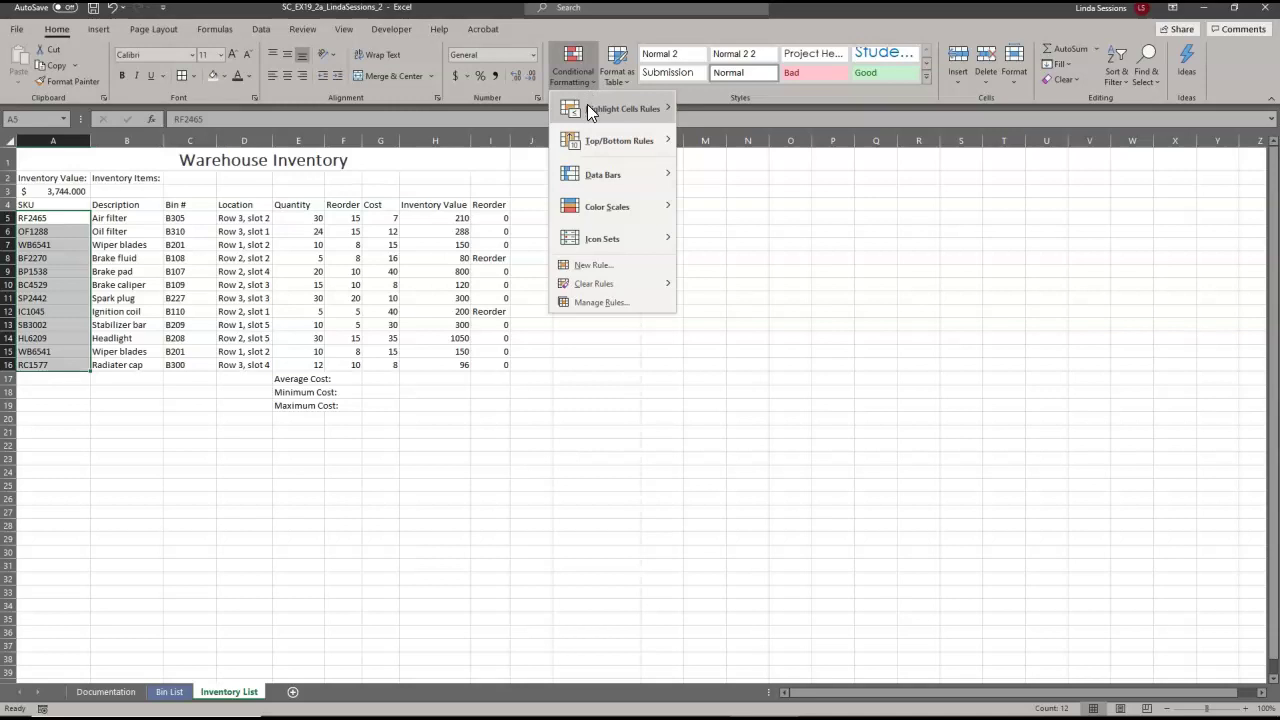
mouse_move(587, 104)
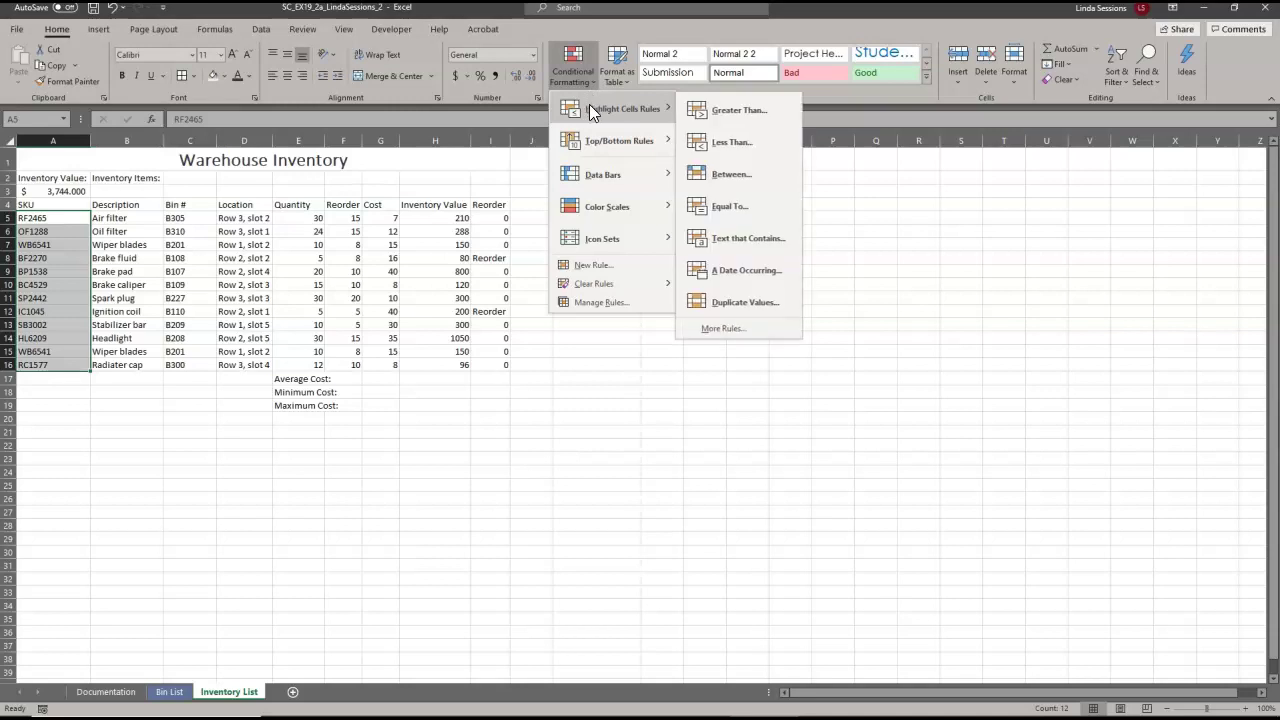
left_click(709, 303)
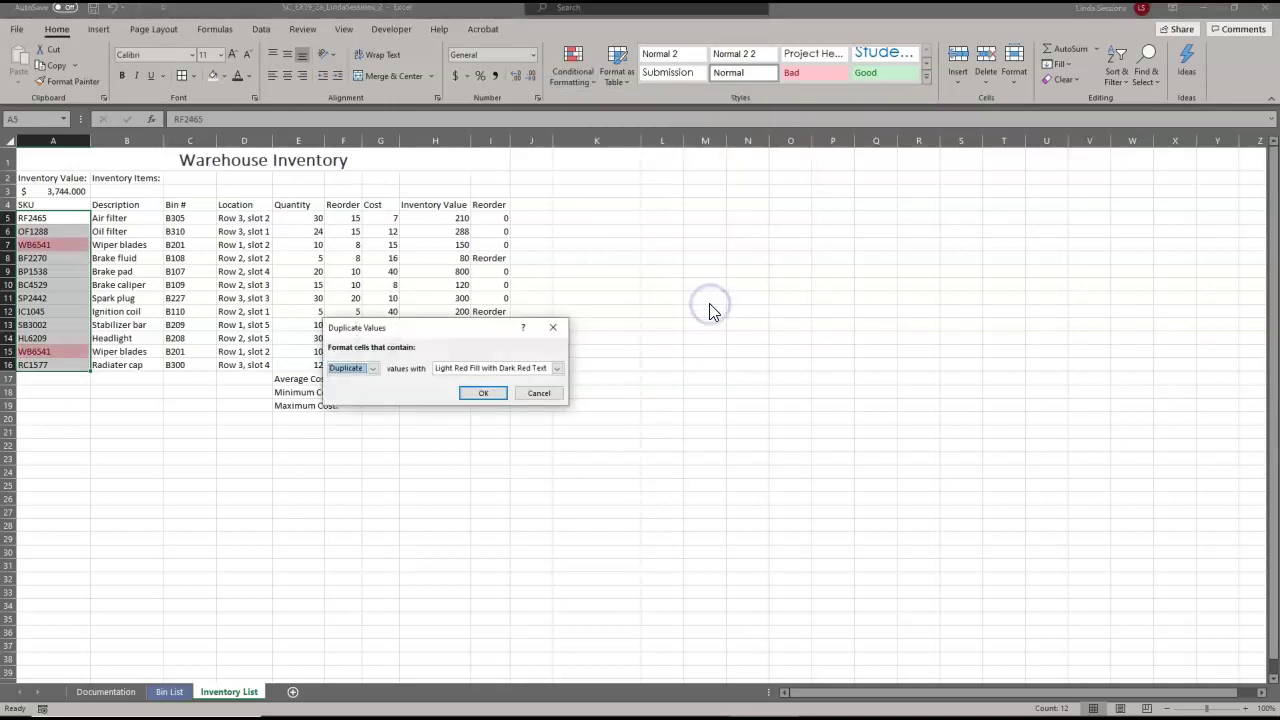
left_click(484, 395)
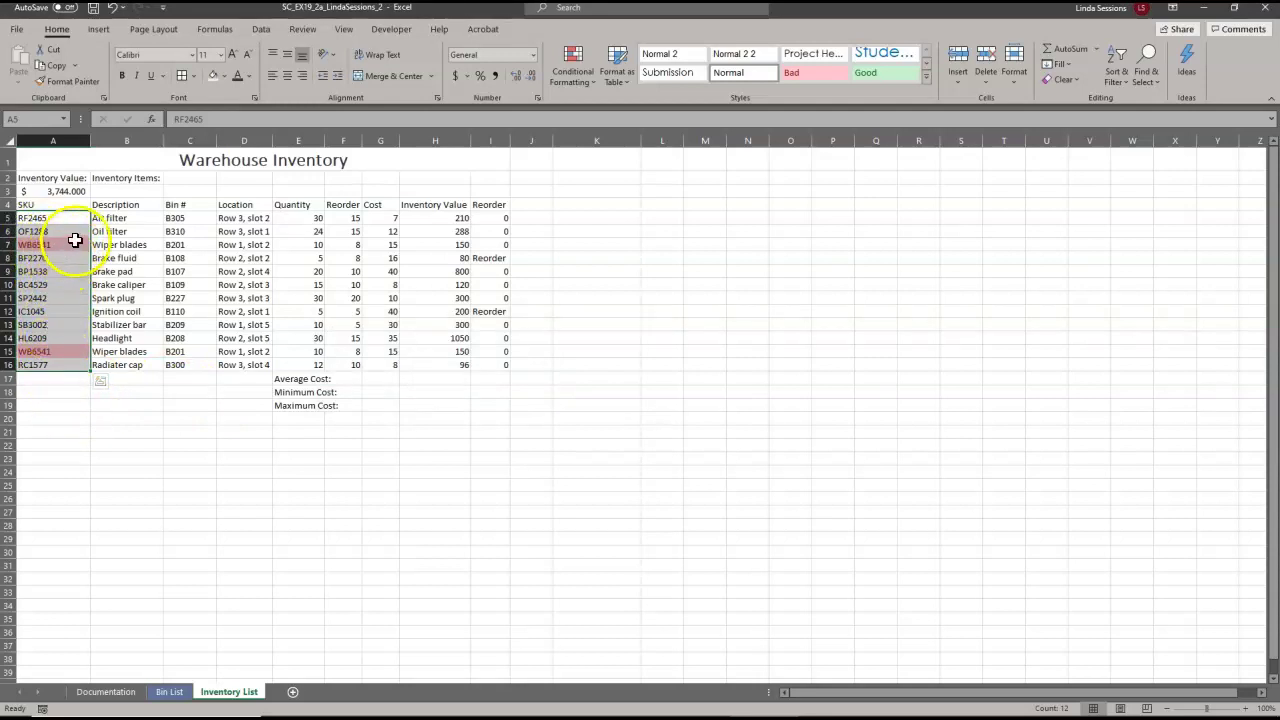
Delete row 15, which holds the second Wiper blades record with SKU WB6541.
left_click(12, 351)
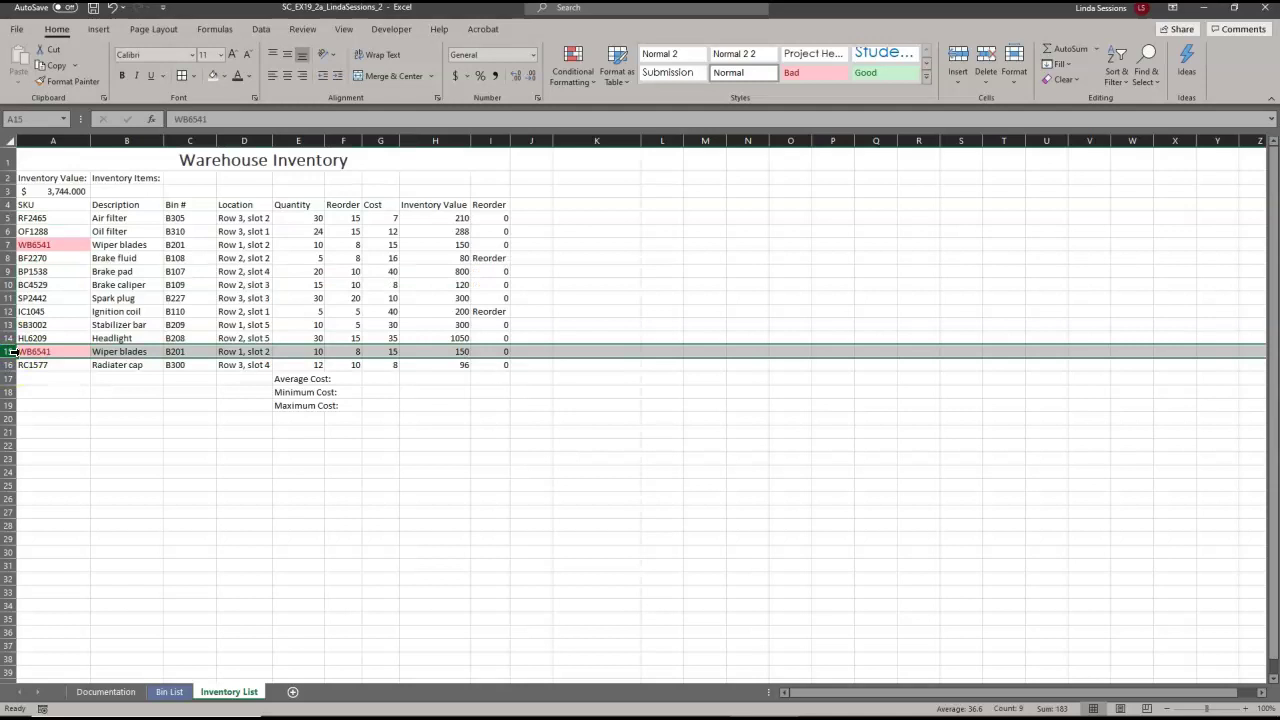
right_click(12, 352)
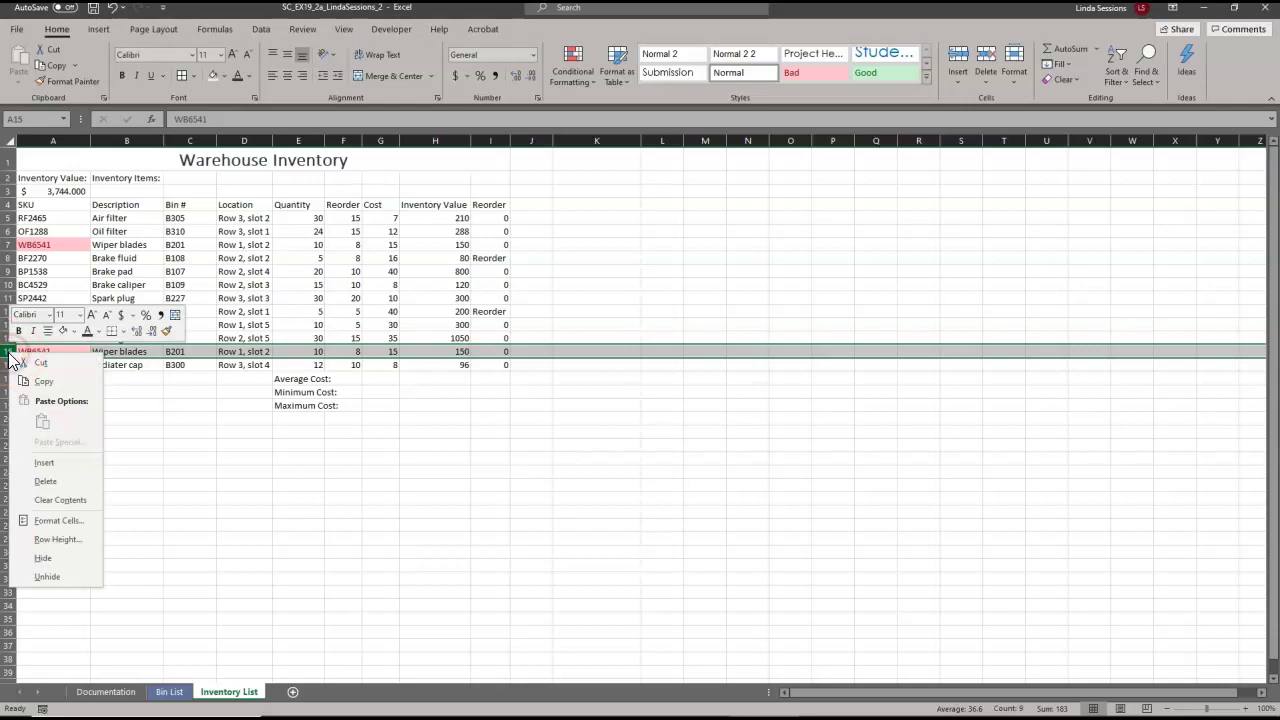
left_click(45, 480)
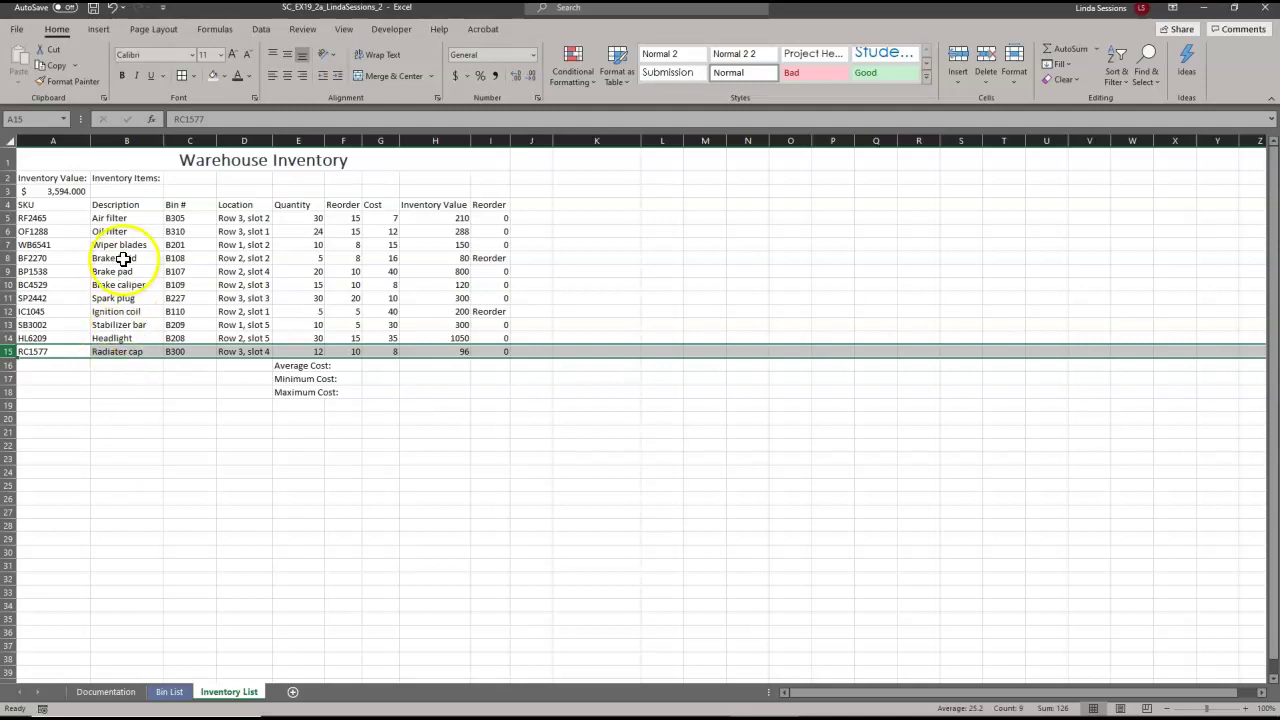
Enter a COUNTA function in cell B3 that counts the inventory items in range B5:B15.
left_click(127, 191)
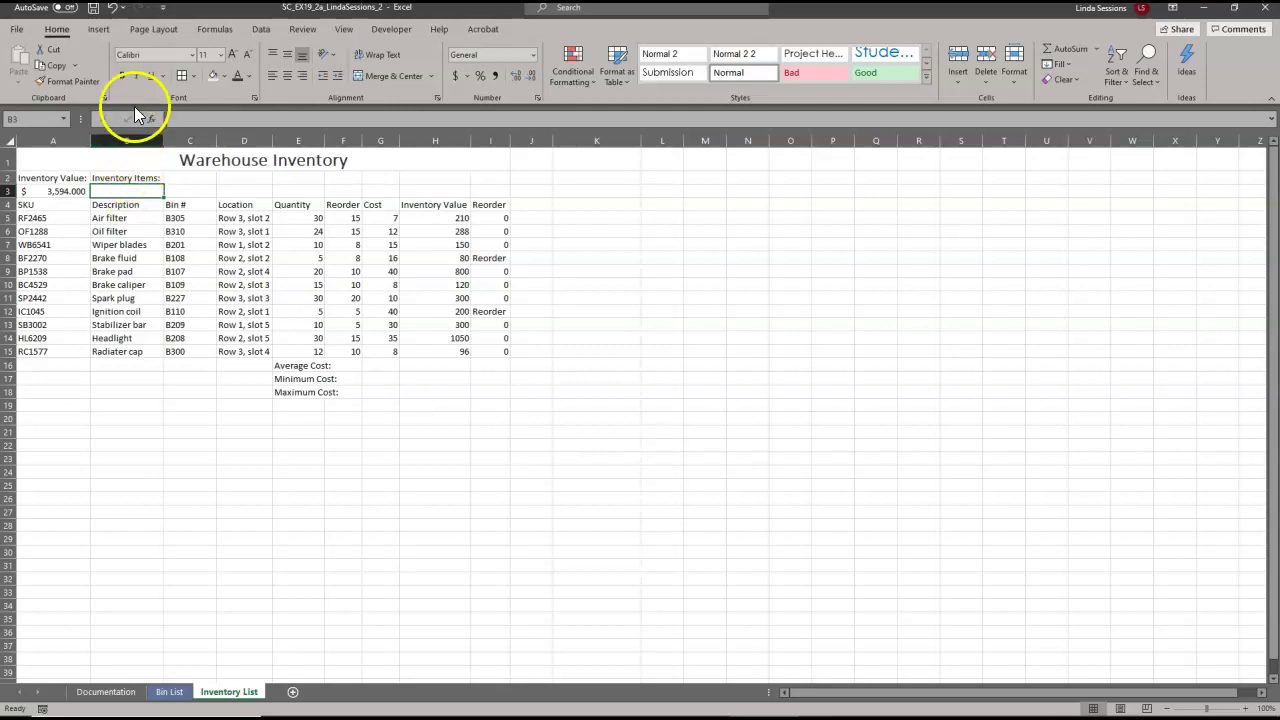
left_click(216, 30)
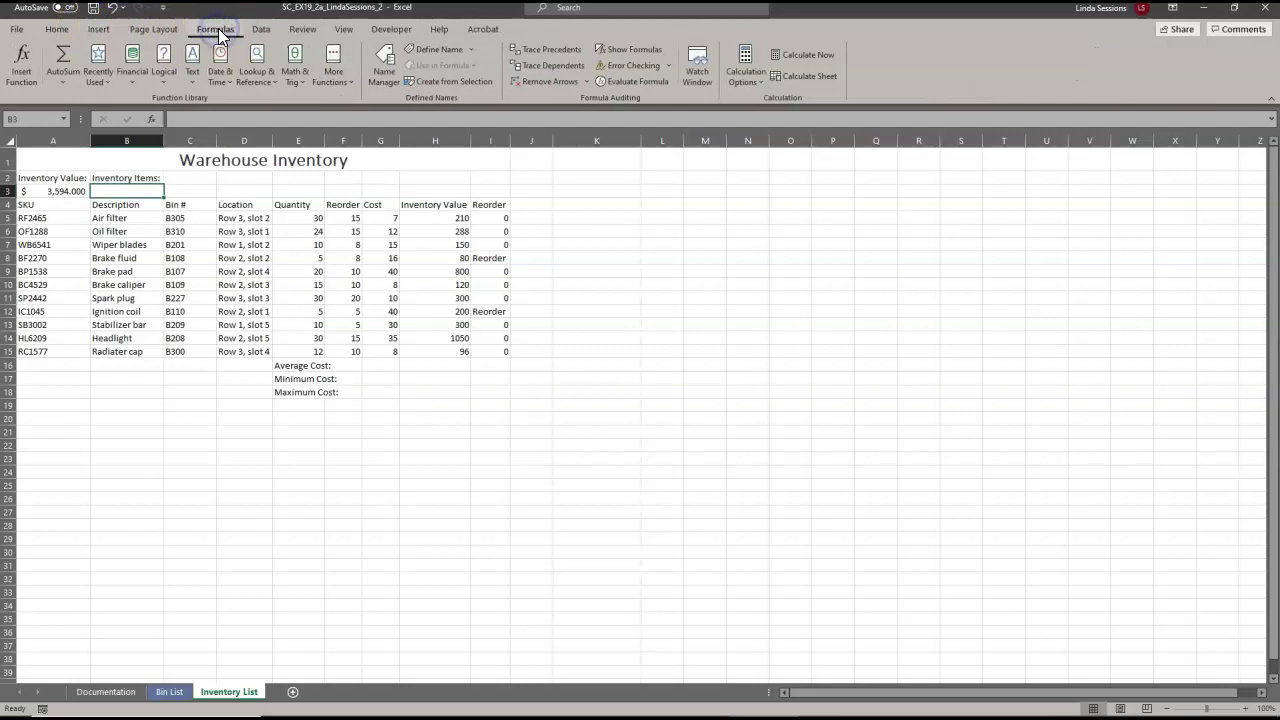
left_click(164, 83)
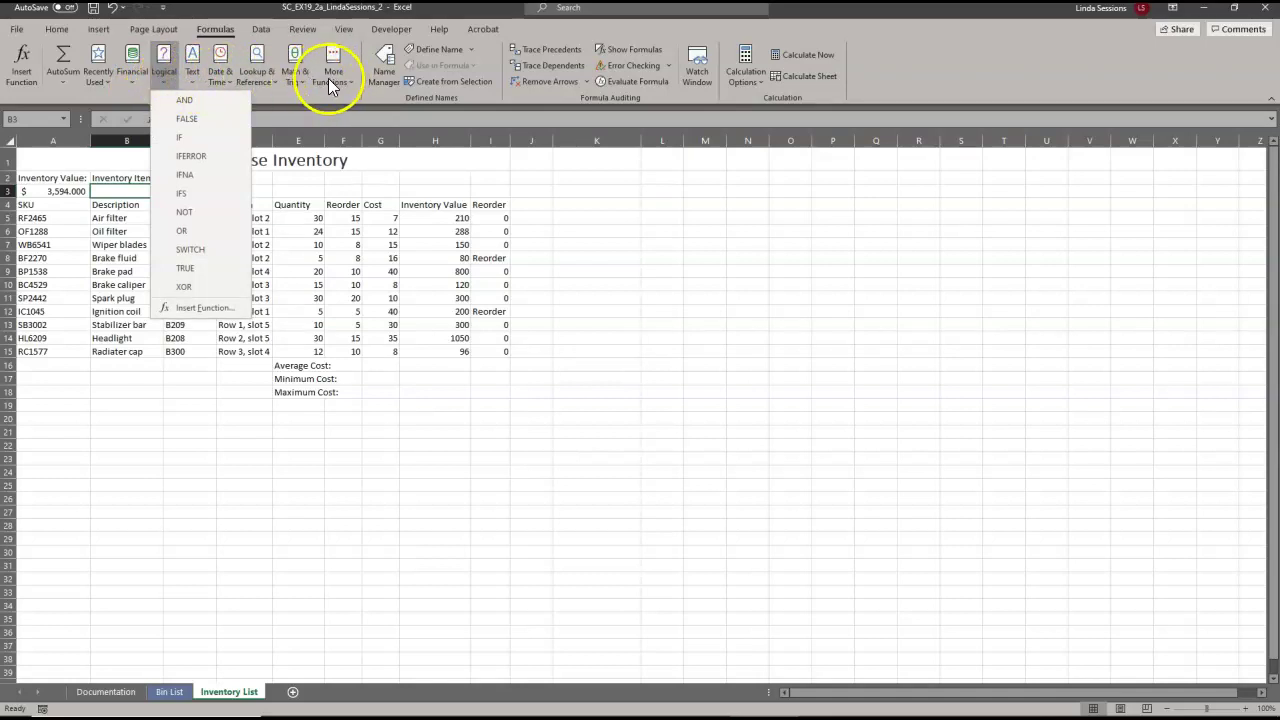
left_click(262, 78)
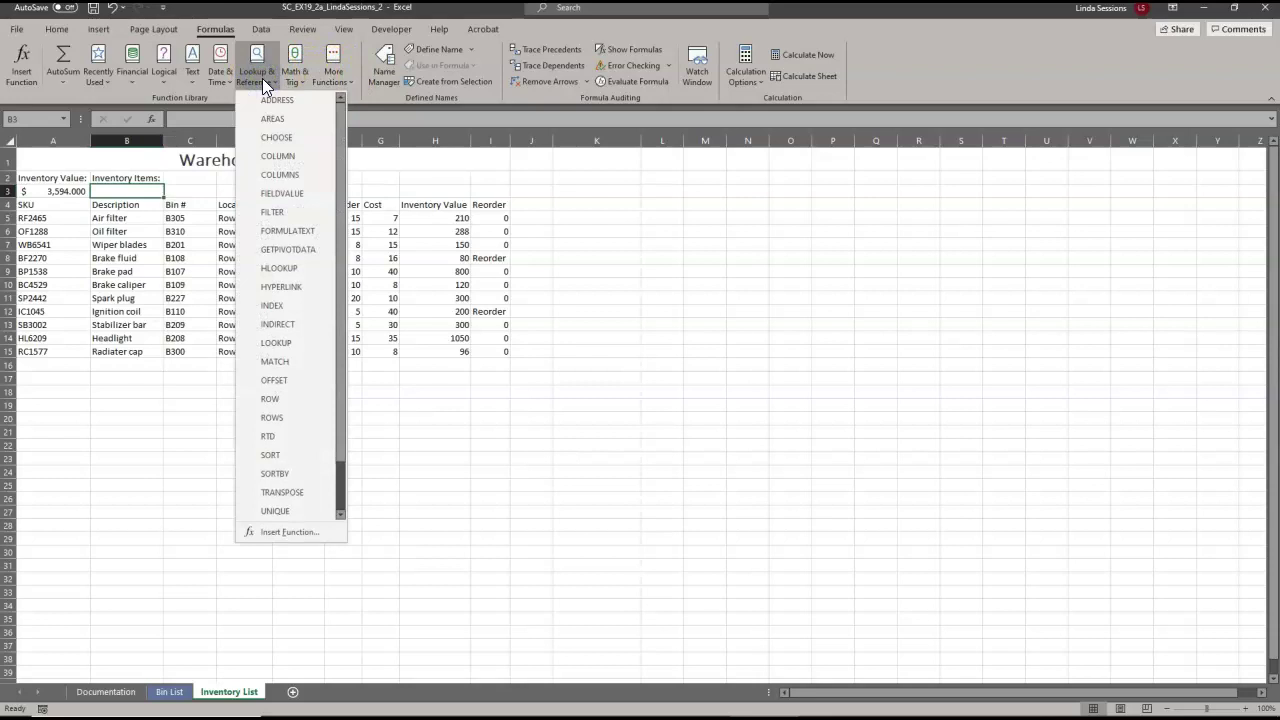
left_click(130, 78)
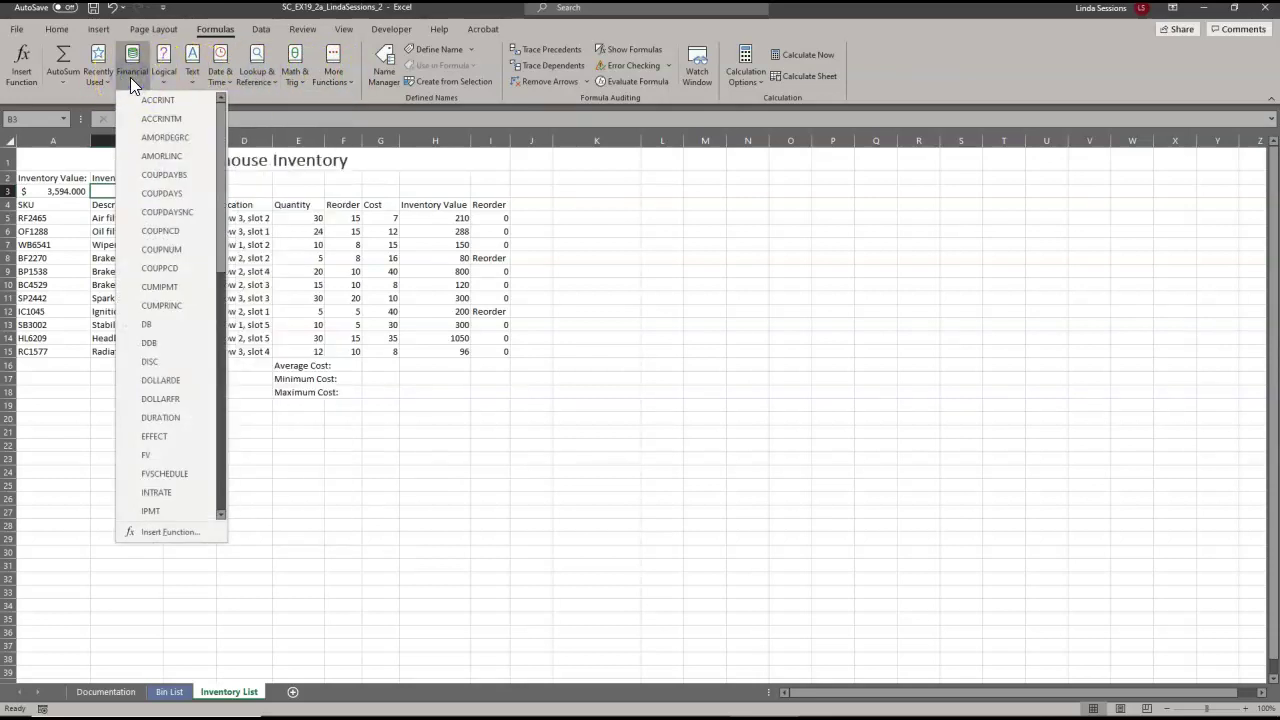
left_click(336, 76)
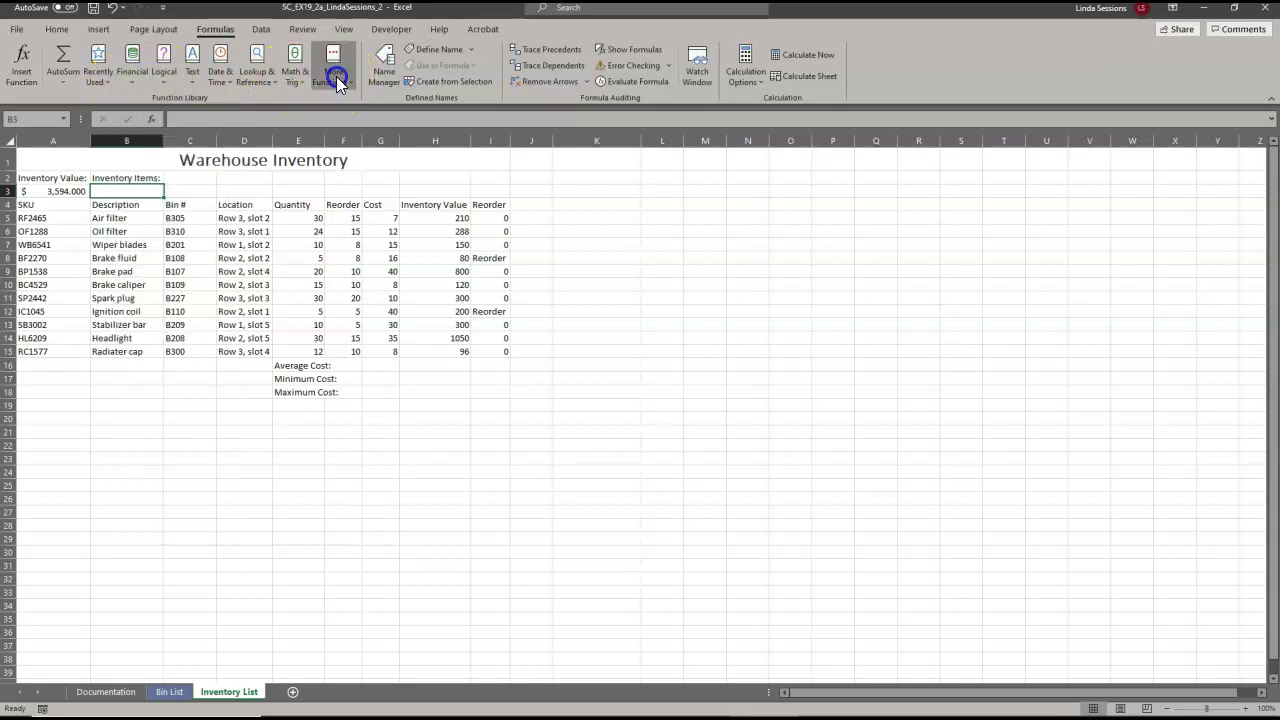
left_click(345, 100)
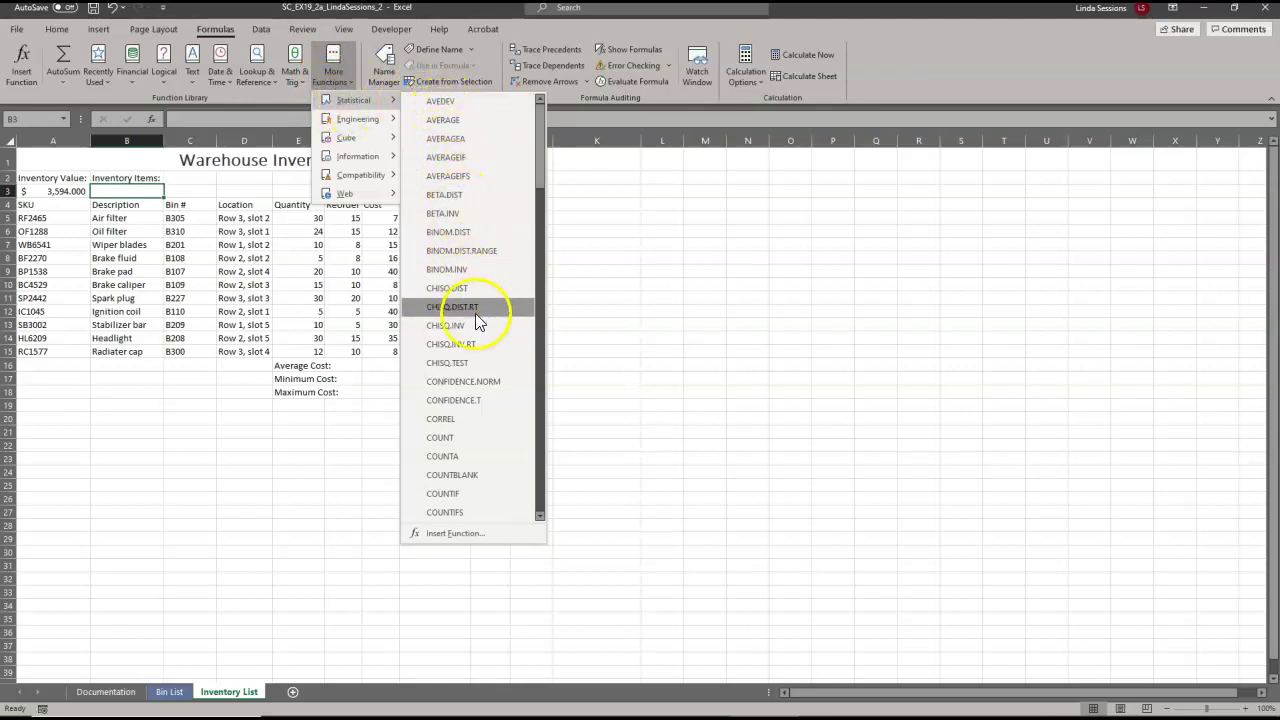
left_click(426, 457)
left_click(368, 286)
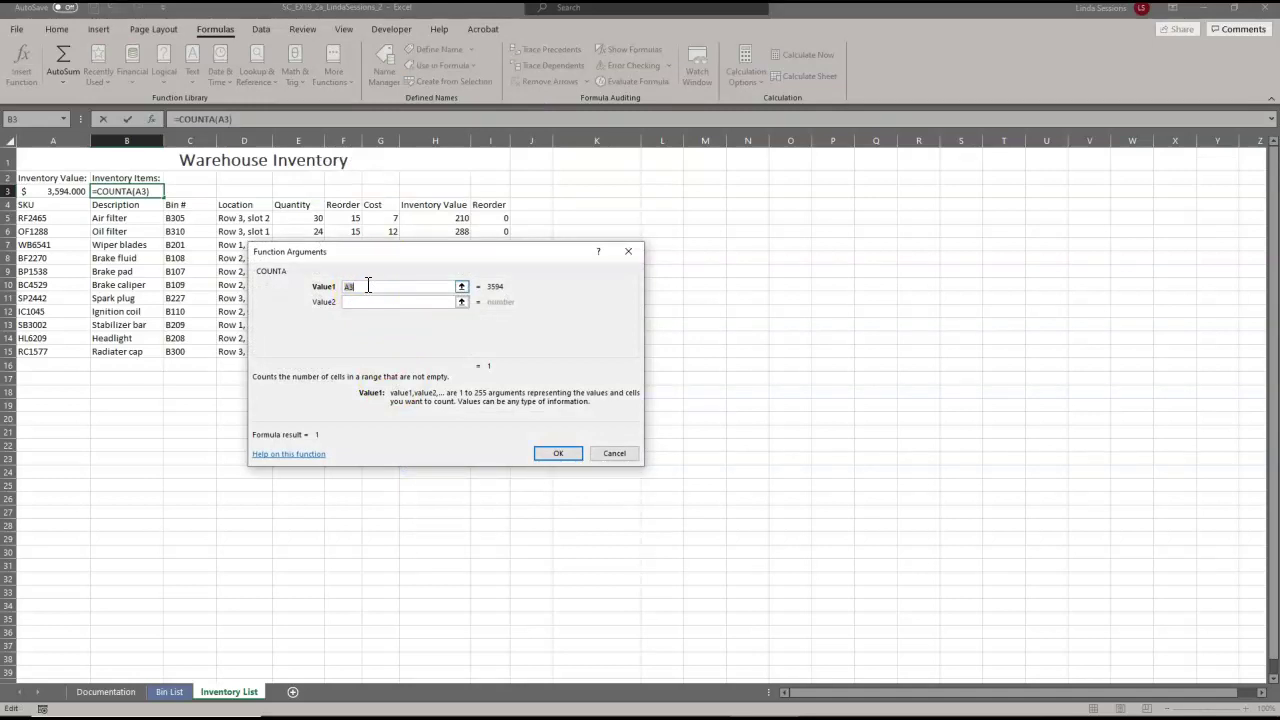
type("b5:B15")
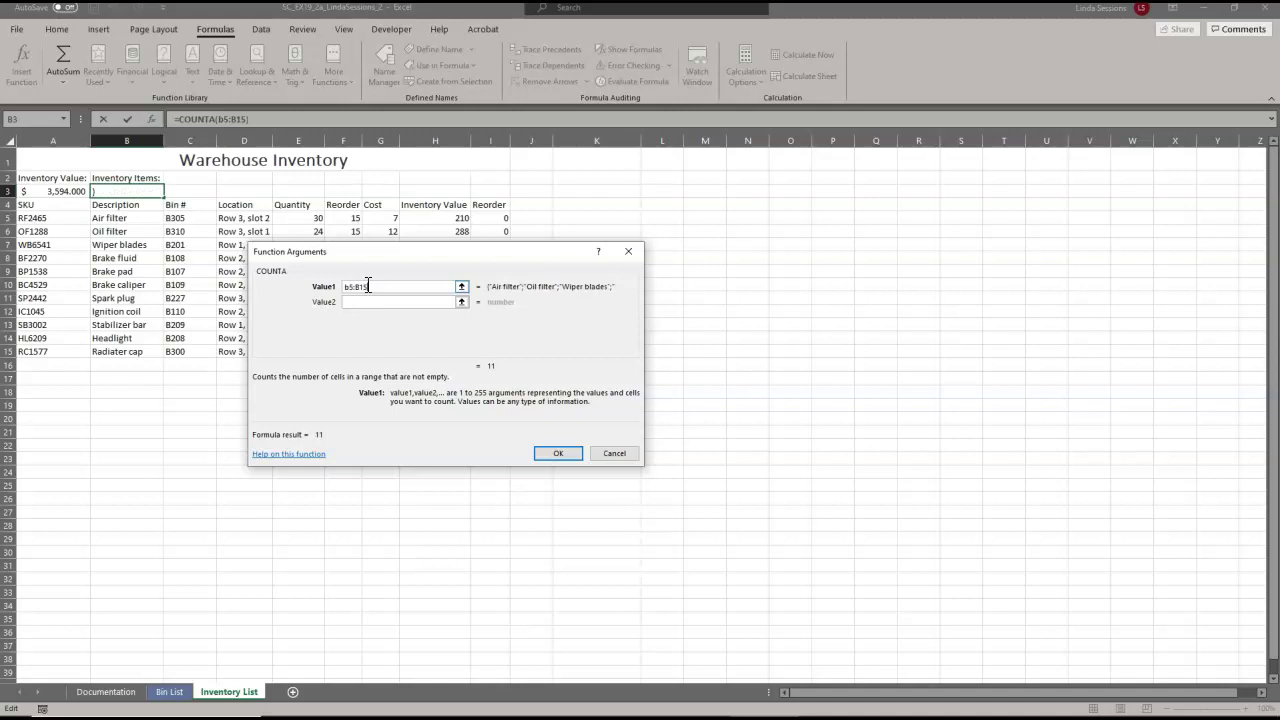
left_click(365, 301)
left_click(362, 288)
left_click(558, 455)
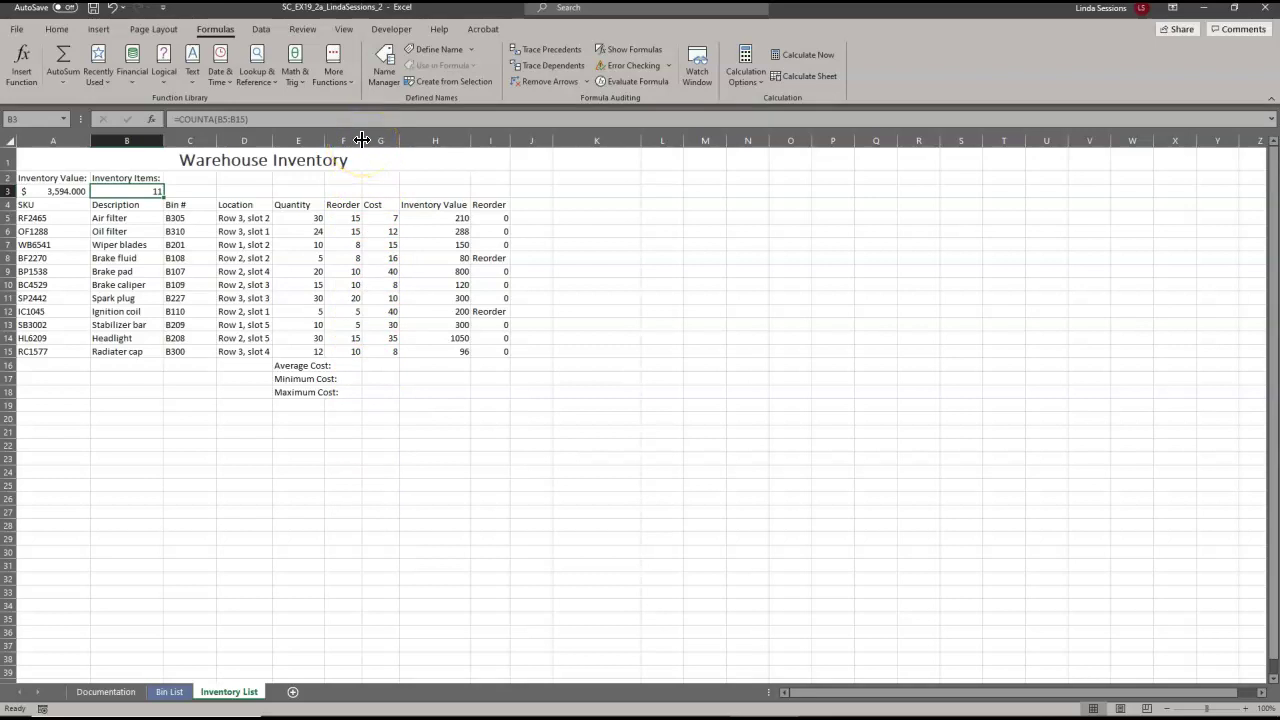
Widen column F slightly and wrap the Reorder Quantity heading in cell F4.
left_click_drag(362, 140, 362, 140)
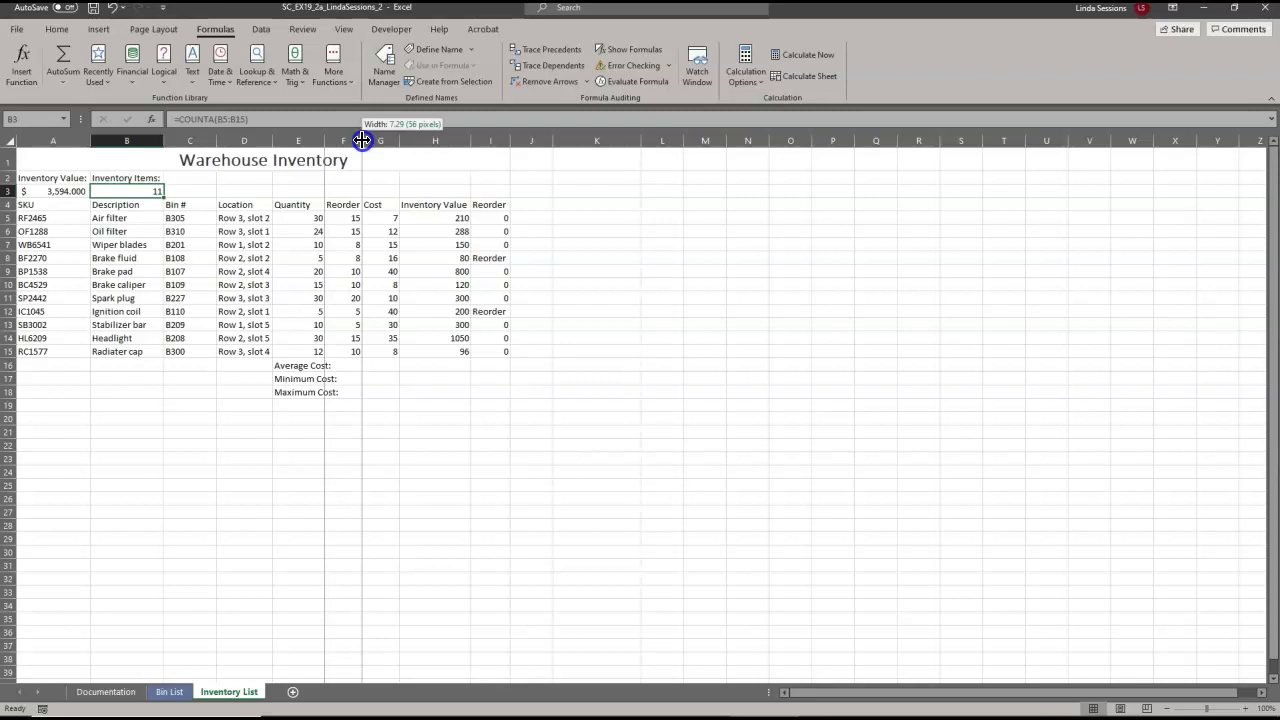
mouse_move(362, 140)
left_mouse_down()
mouse_move(380, 140)
mouse_move(370, 143)
left_mouse_up()
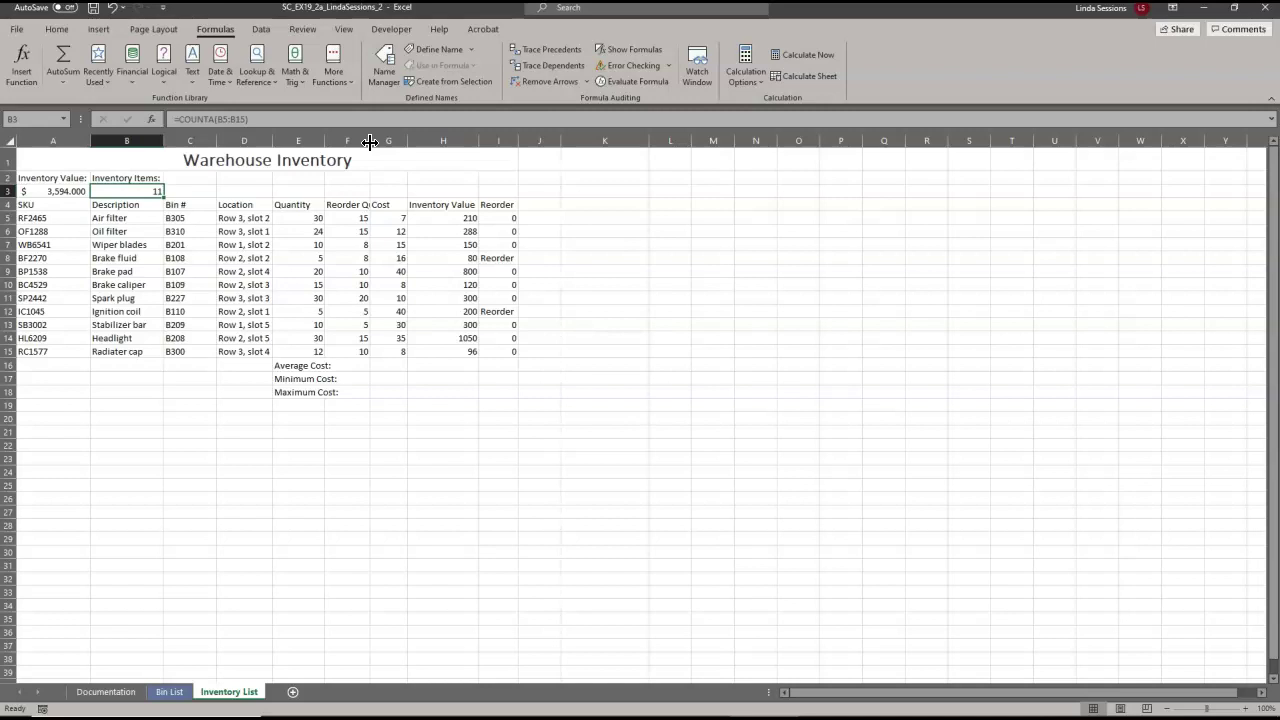
left_click(341, 205)
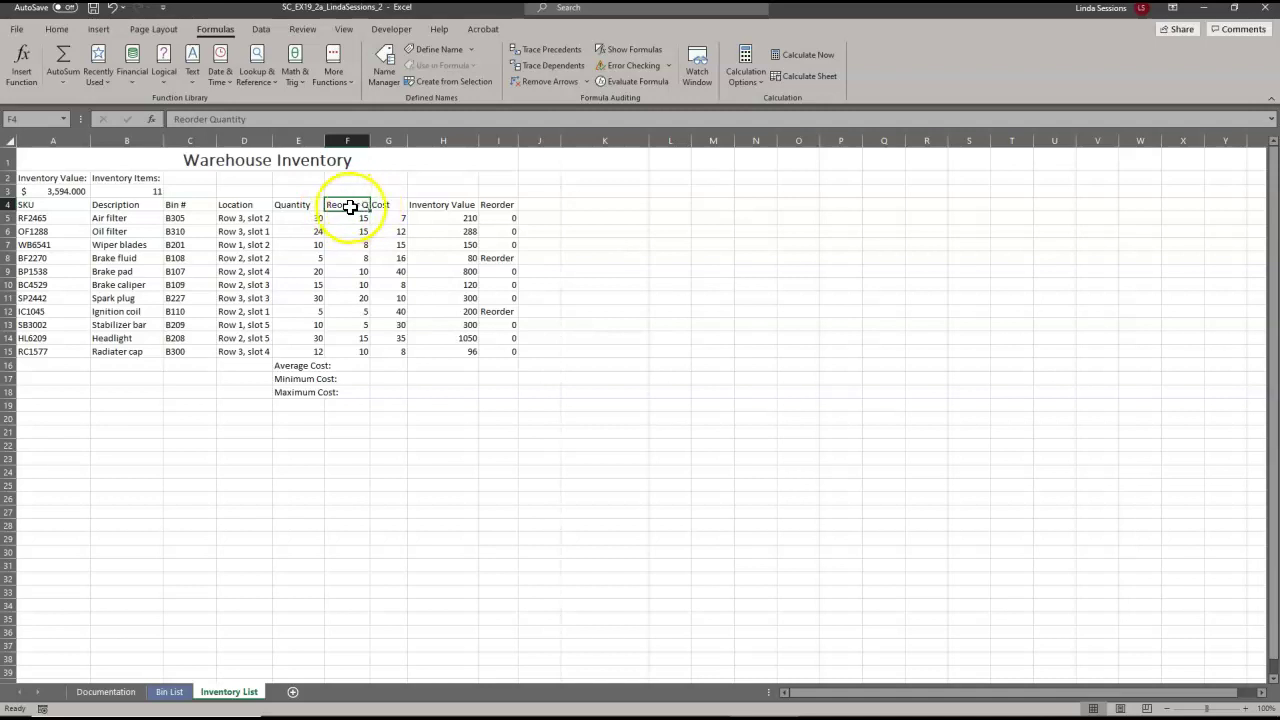
left_click(57, 31)
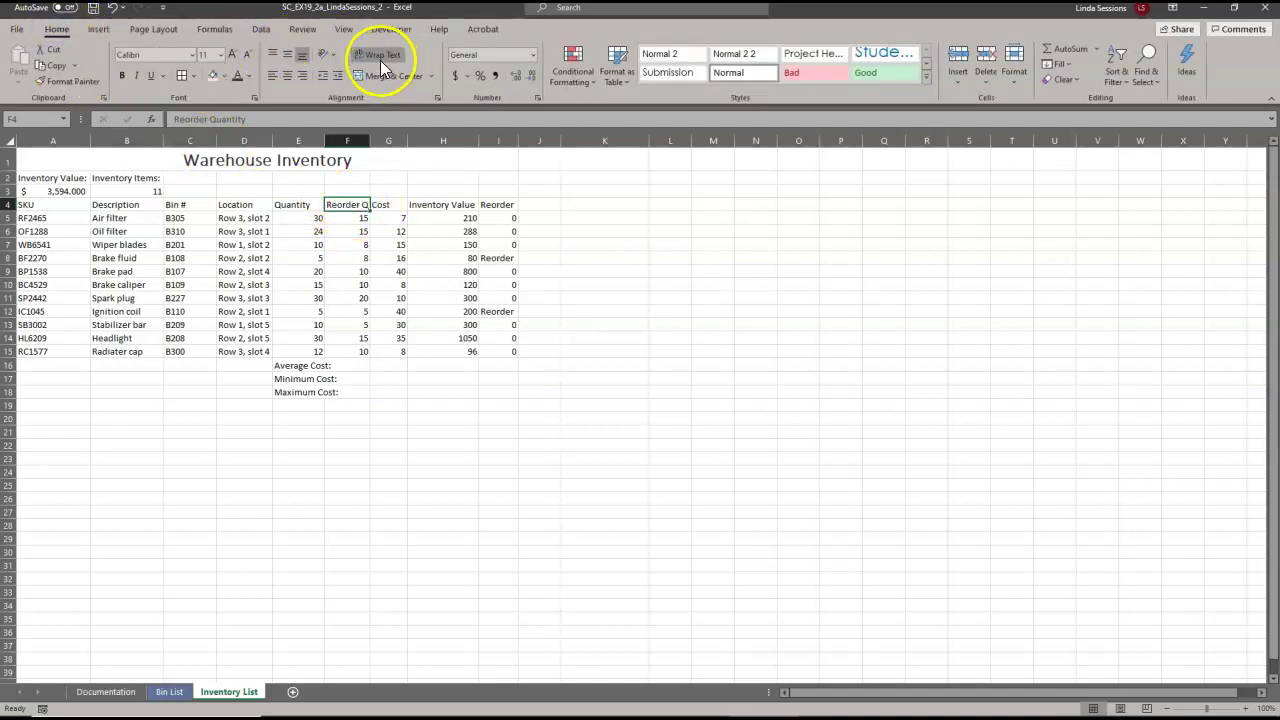
left_click(375, 57)
left_click(362, 206)
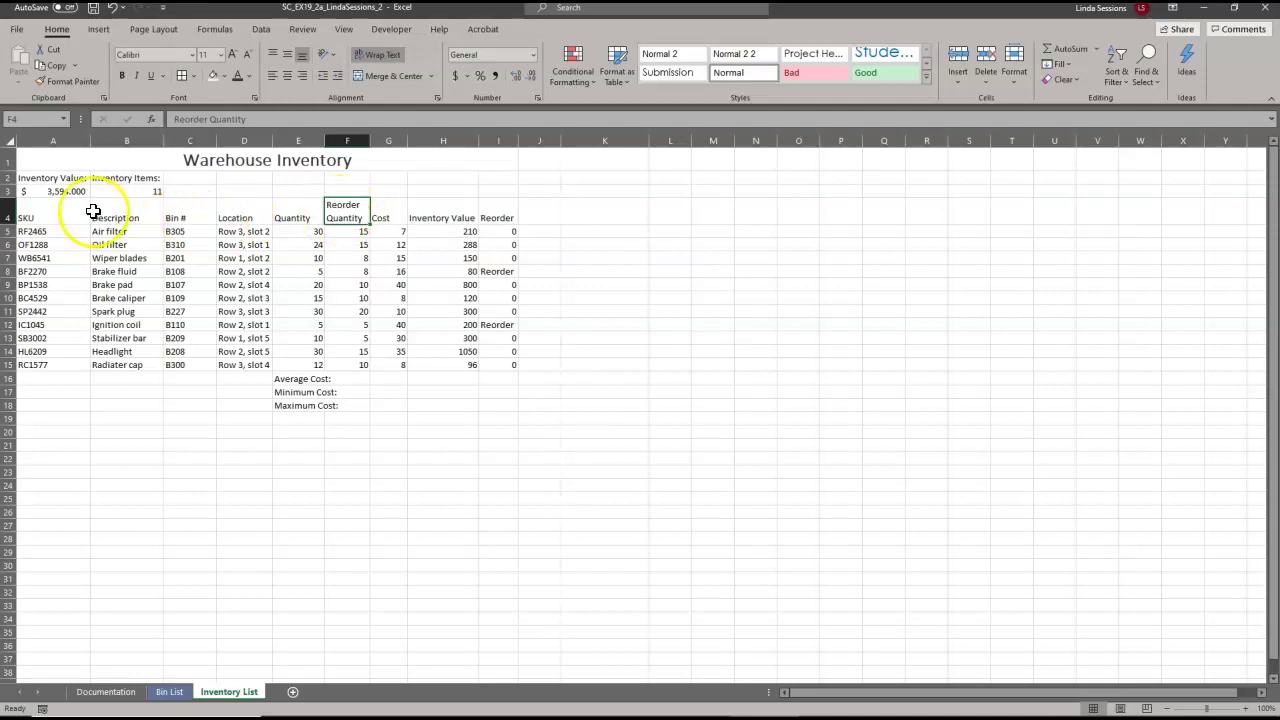
Fill the inventory summary cells A2:B3 with a light blue theme color.
left_click_drag(44, 177, 105, 190)
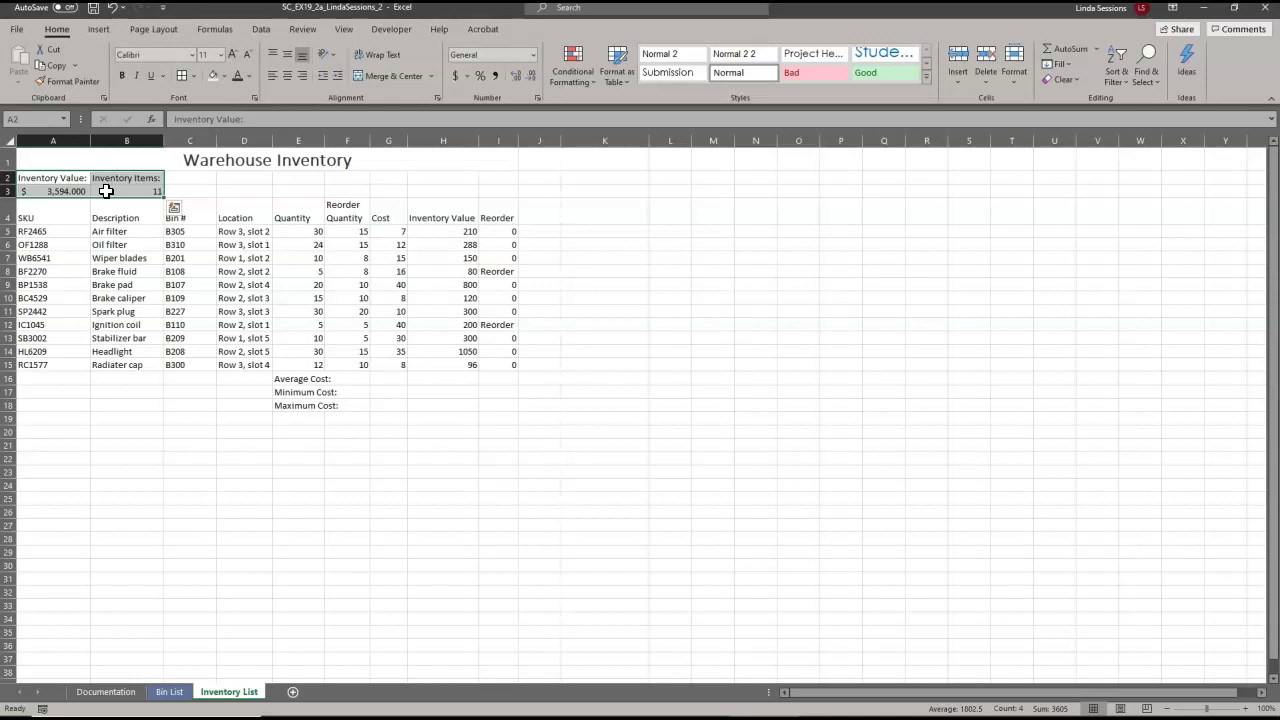
left_click(225, 76)
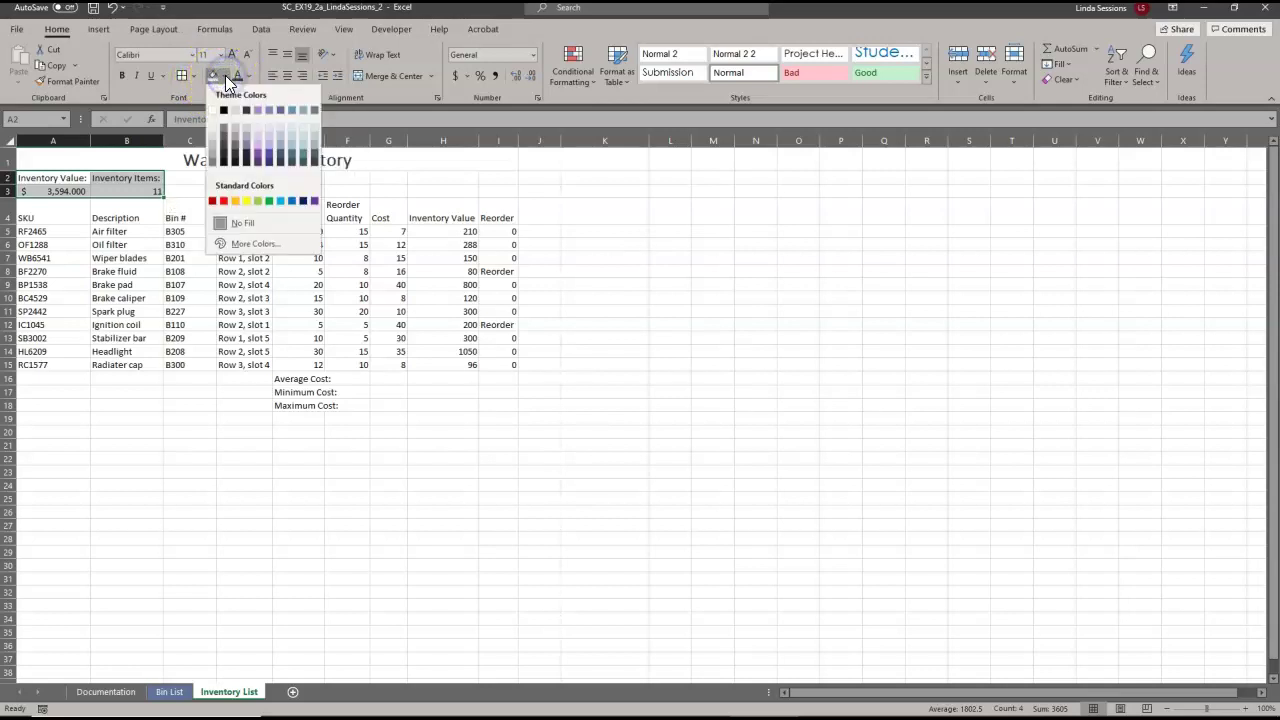
left_click(291, 137)
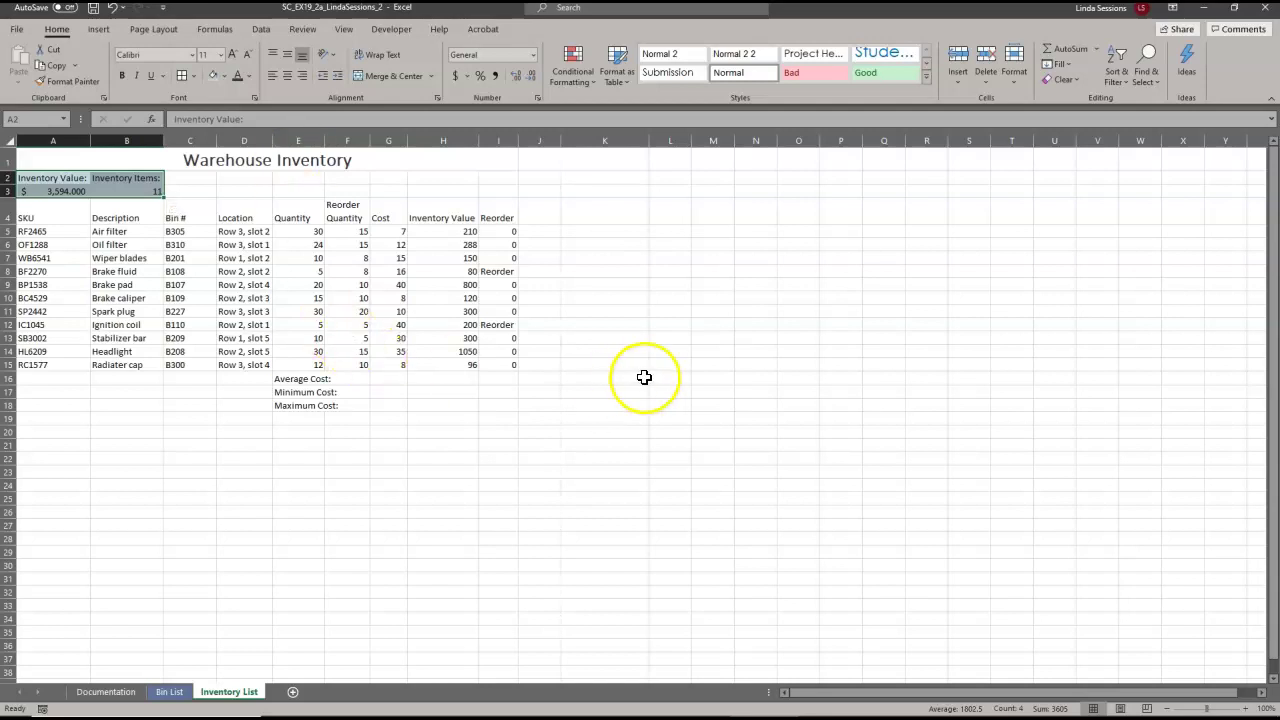
left_click(627, 446)
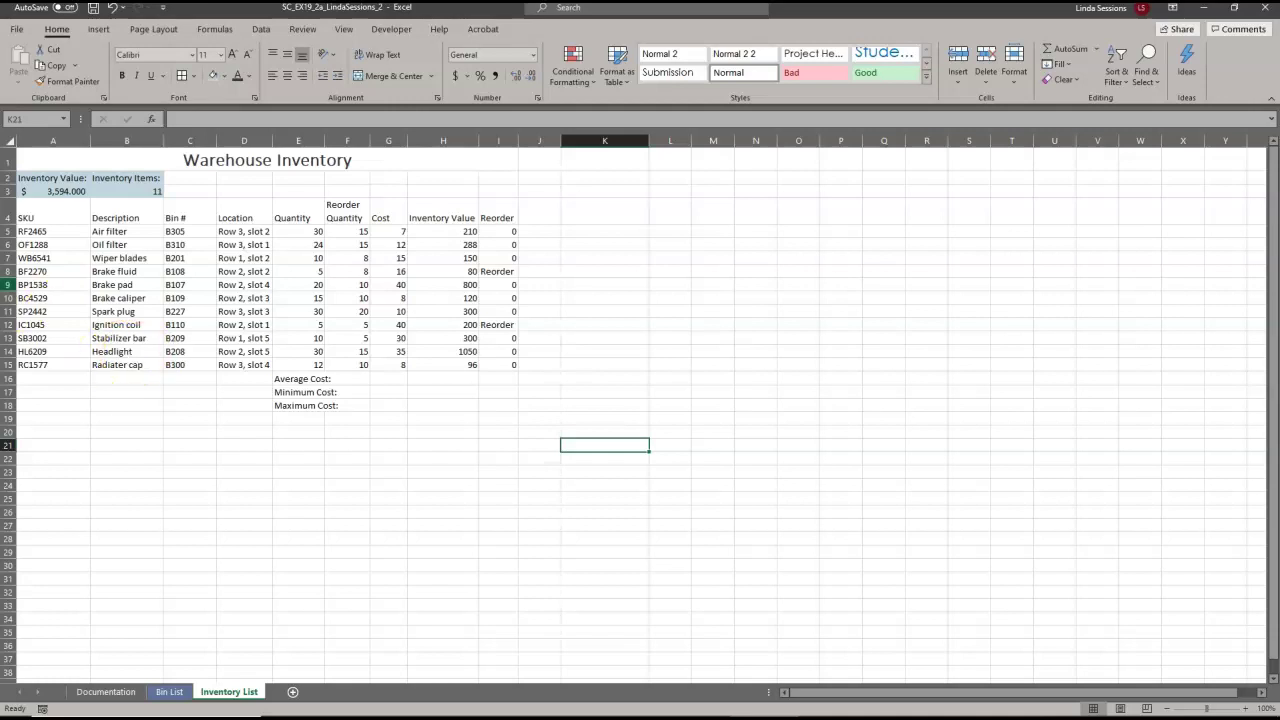
Reduce the inventory value in cell A3 to two decimal places.
left_click(37, 191)
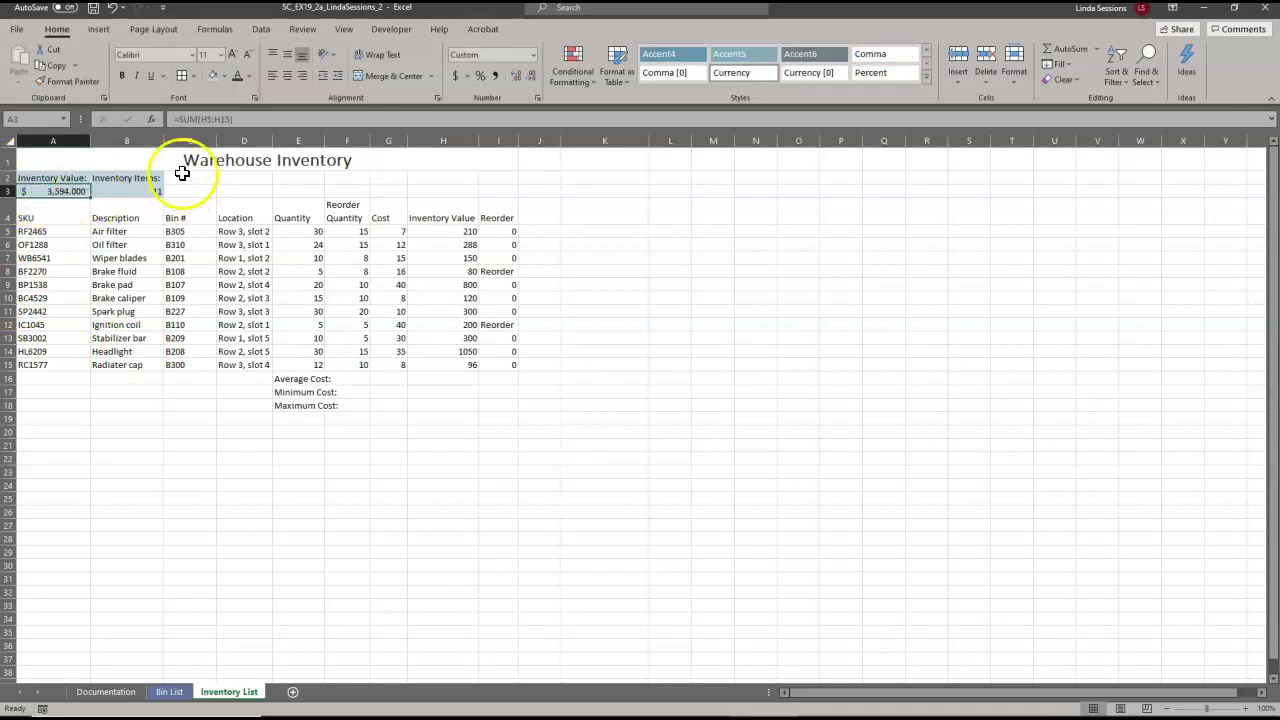
left_click(531, 77)
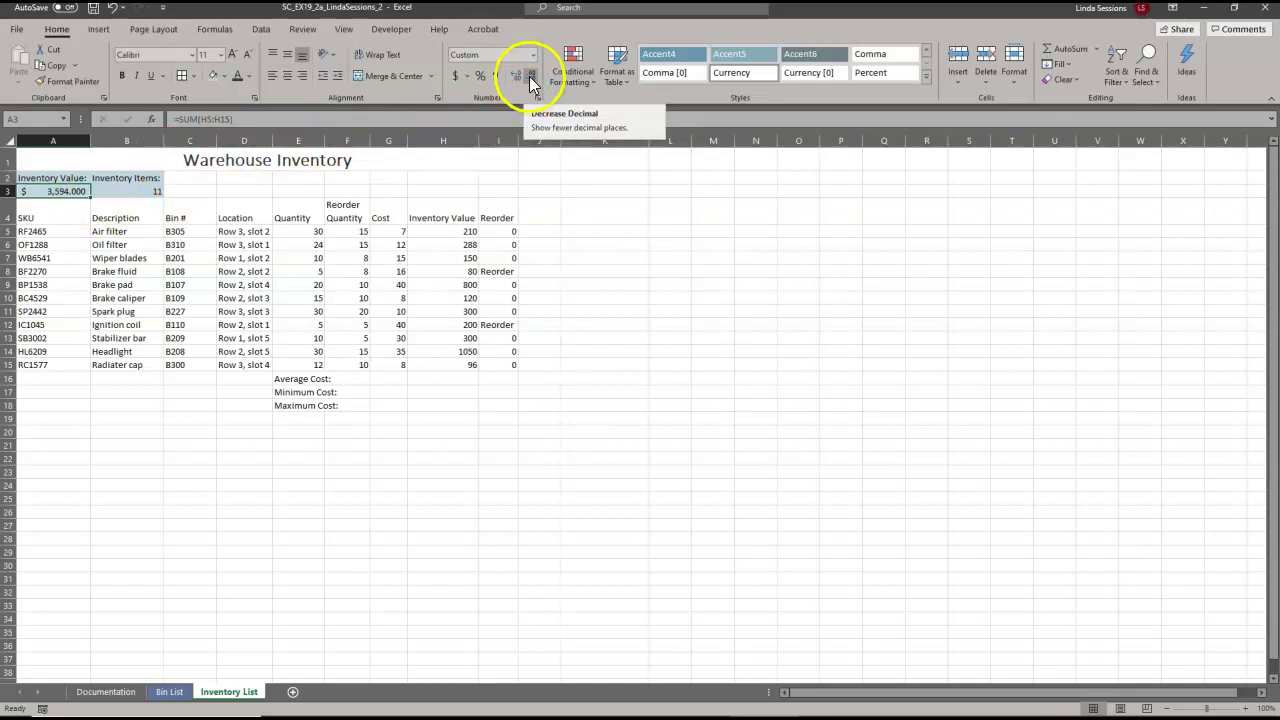
left_click(530, 76)
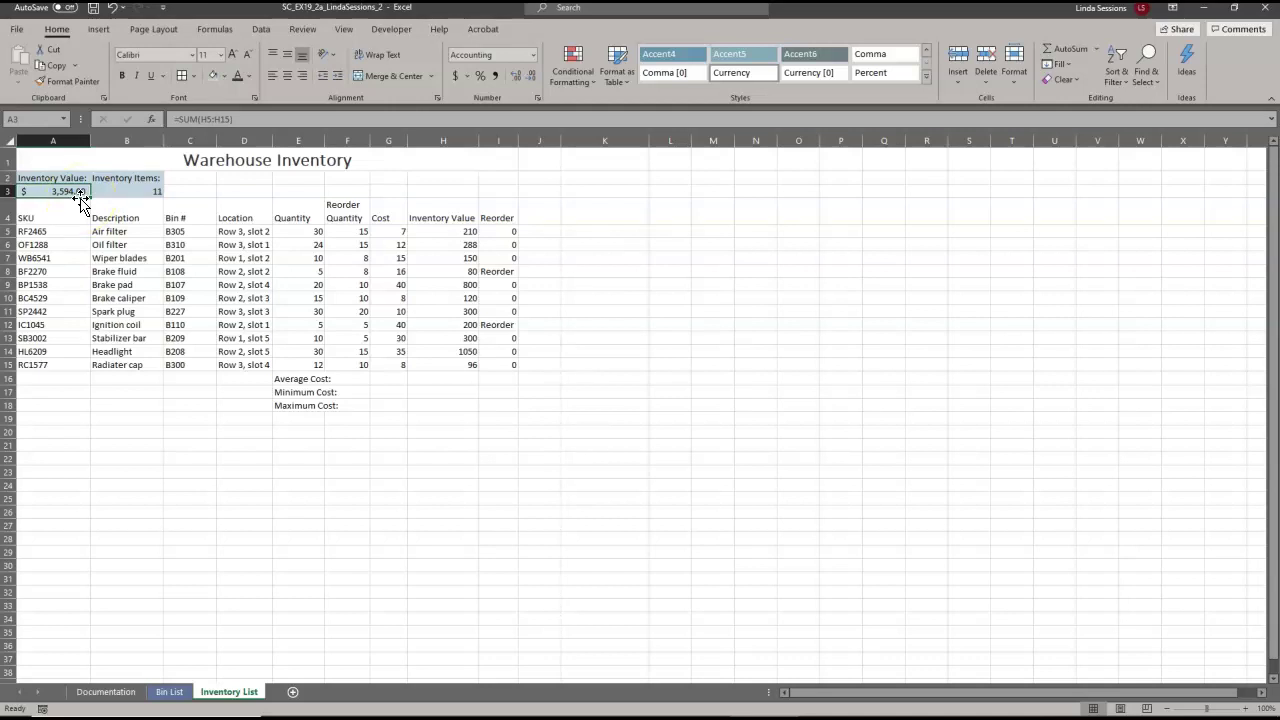
left_click(57, 188)
Apply the Accent3 cell style to the column headings in A4:I4.
left_click(41, 215)
left_click_drag(41, 215, 490, 218)
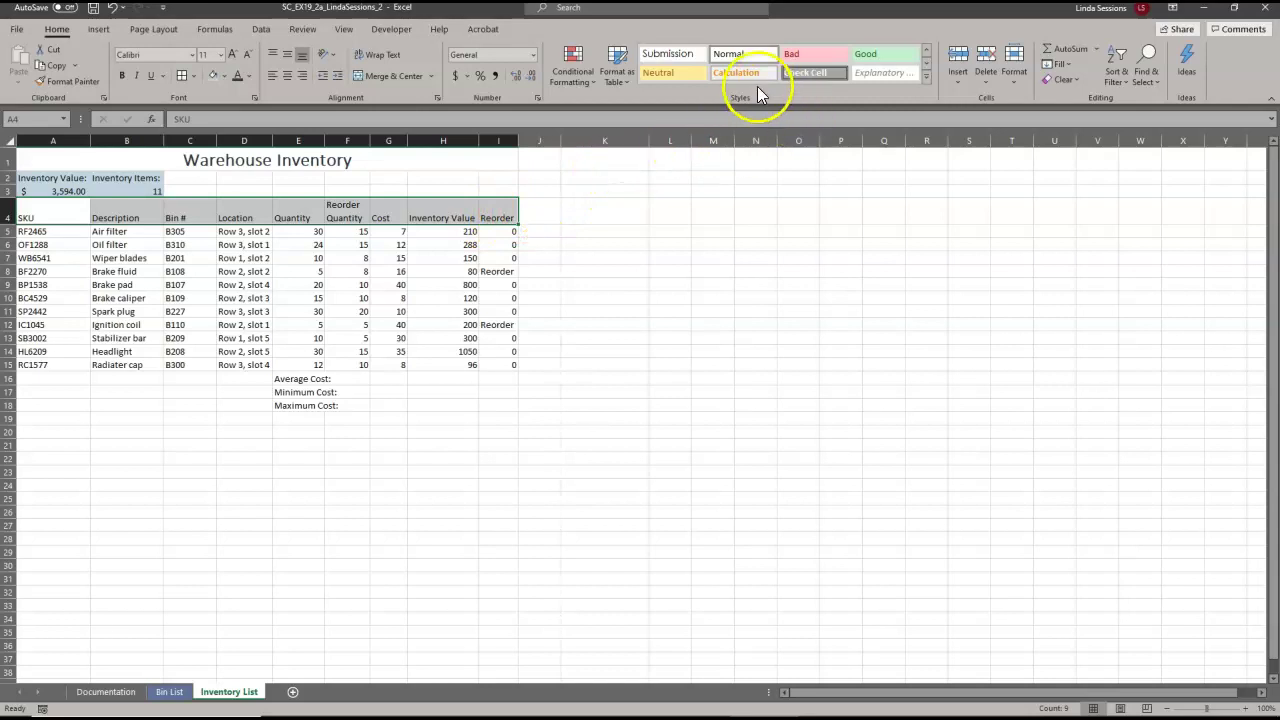
left_click(930, 78)
left_click(930, 78)
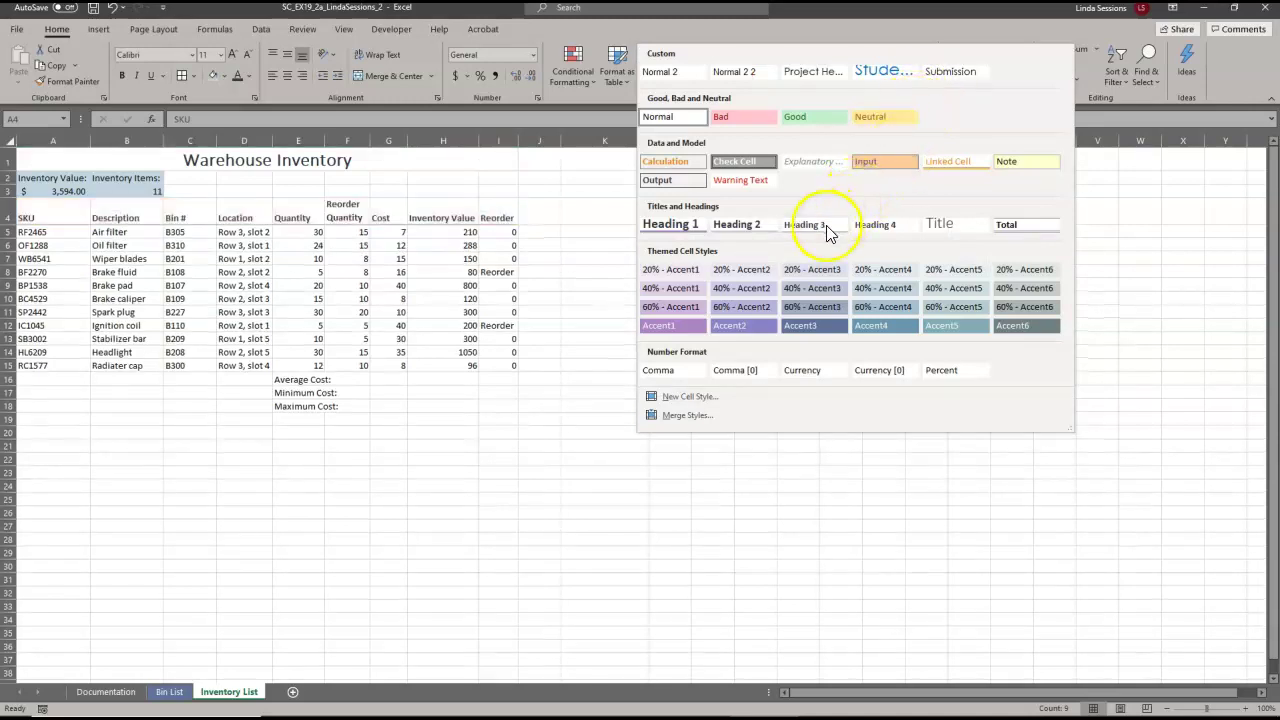
left_click(813, 325)
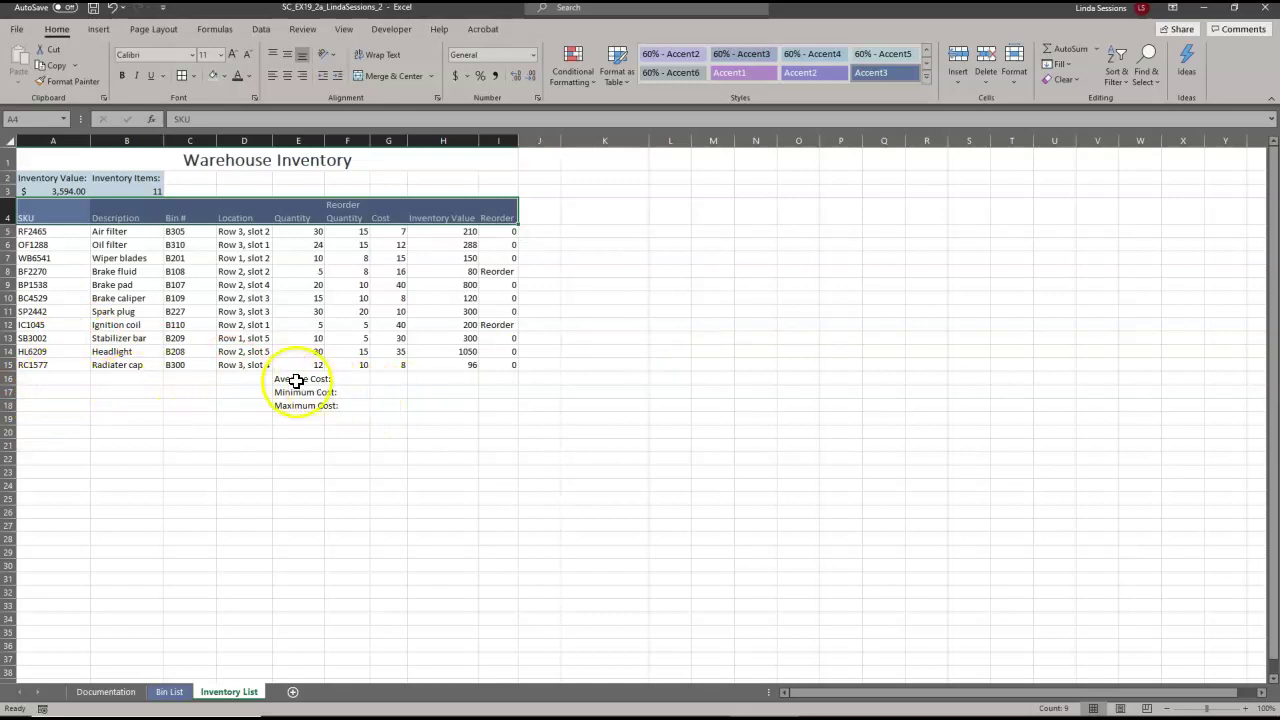
Apply the Accent3 cell style to the Average, Minimum and Maximum Cost labels in E16:F18.
left_click_drag(296, 381, 318, 403)
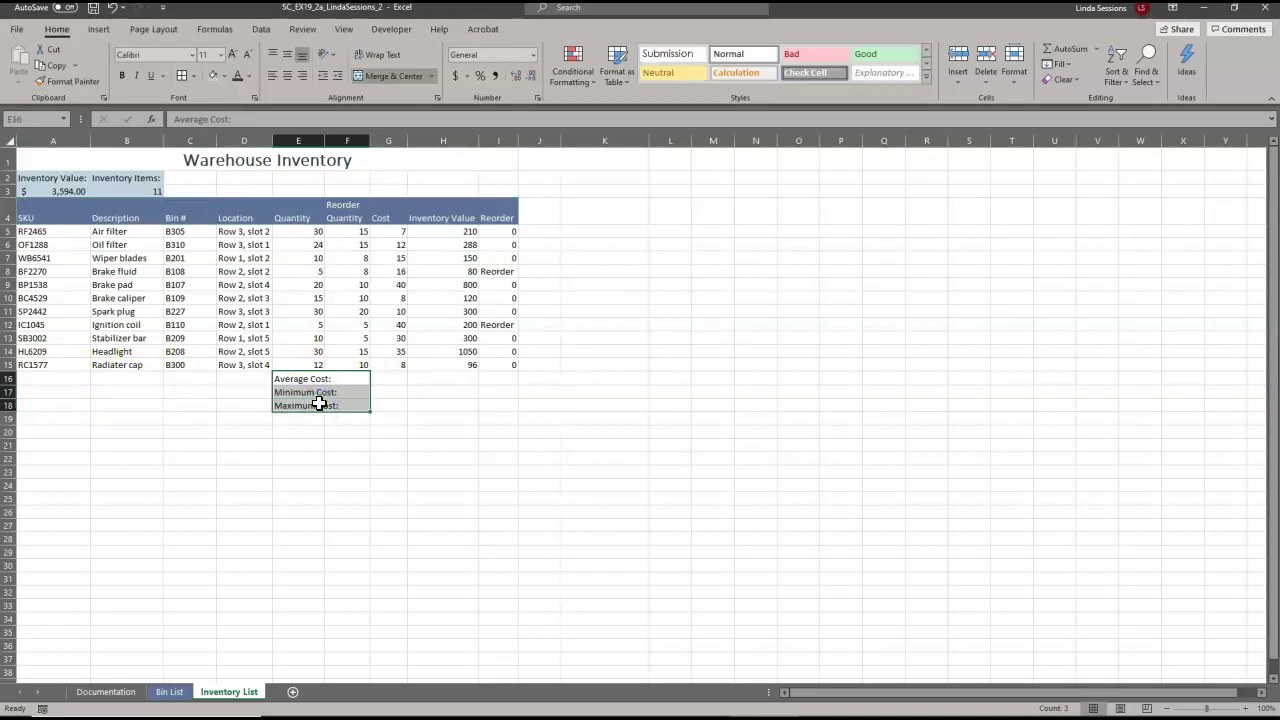
left_click(927, 75)
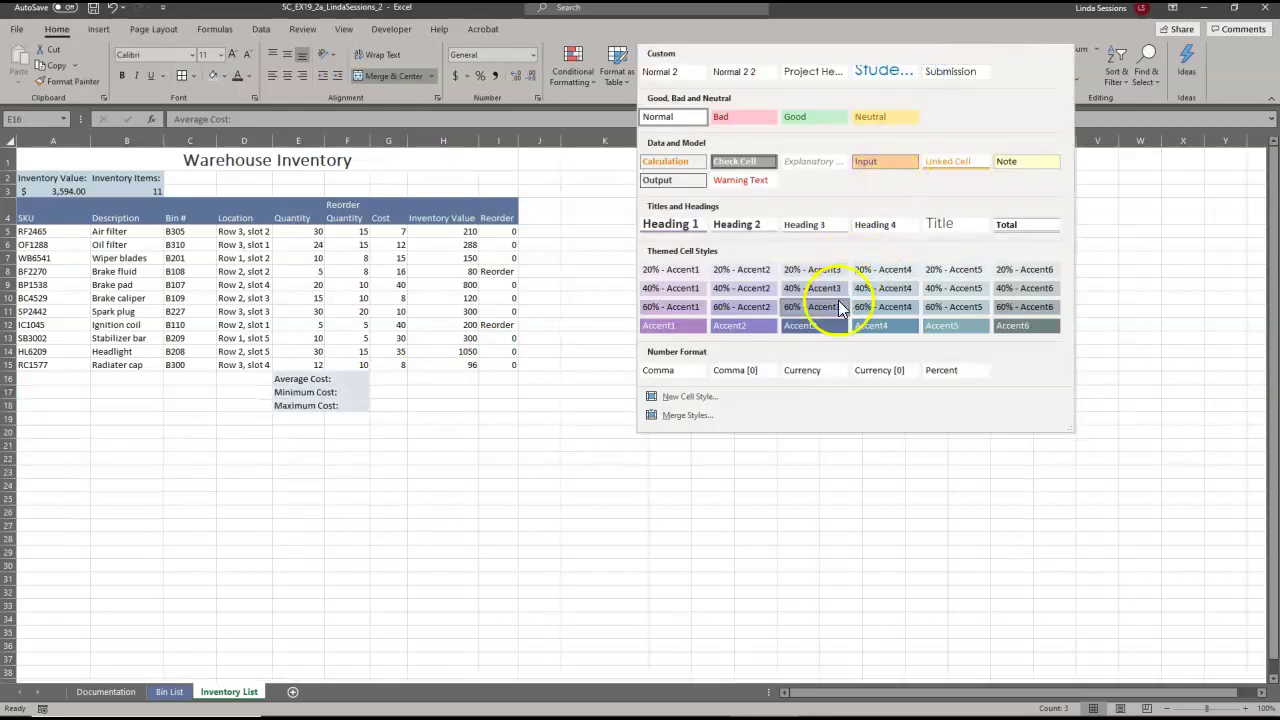
left_click(822, 327)
left_click(840, 404)
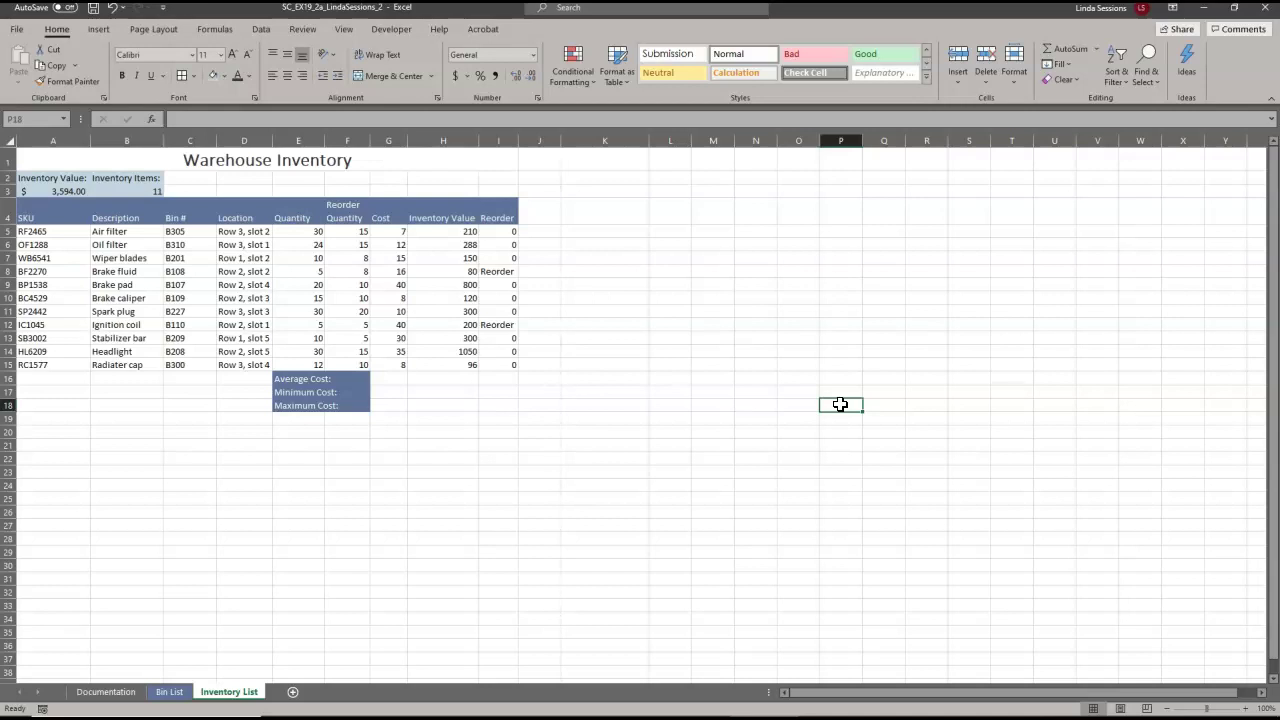
Format the cost values in G5:G15 with the Accounting number format.
left_click_drag(385, 232, 374, 363)
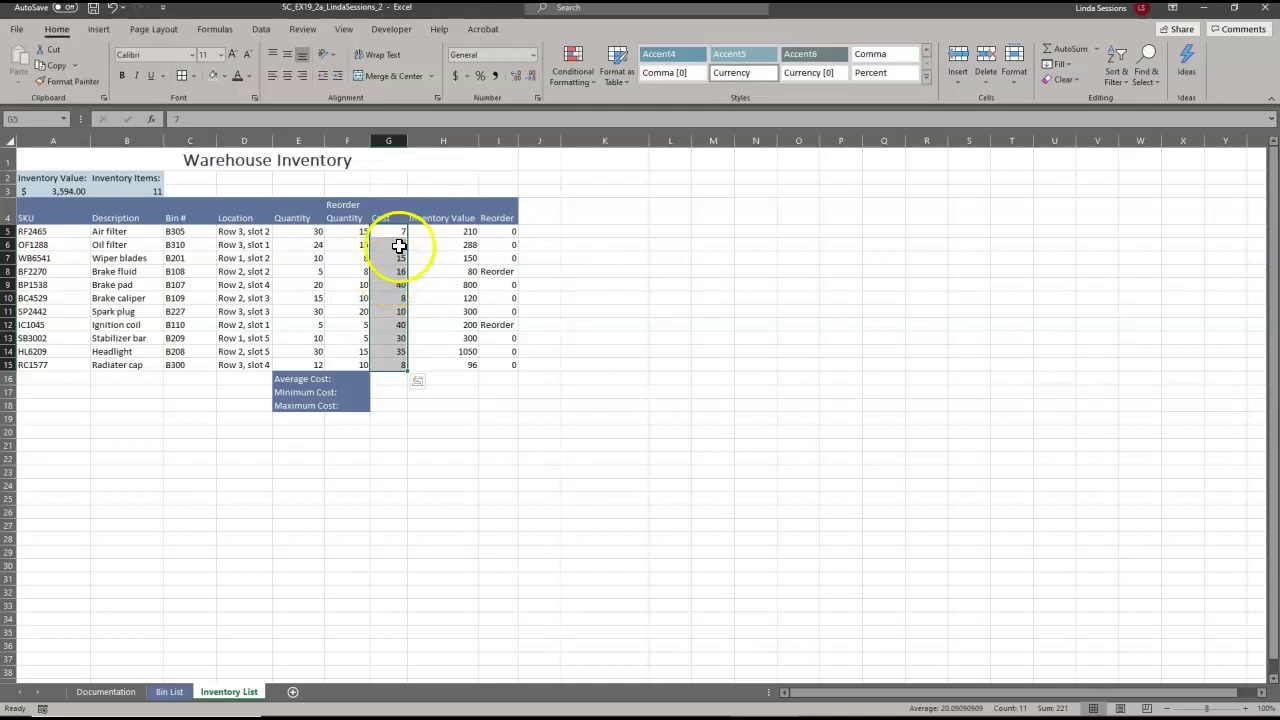
left_click(454, 76)
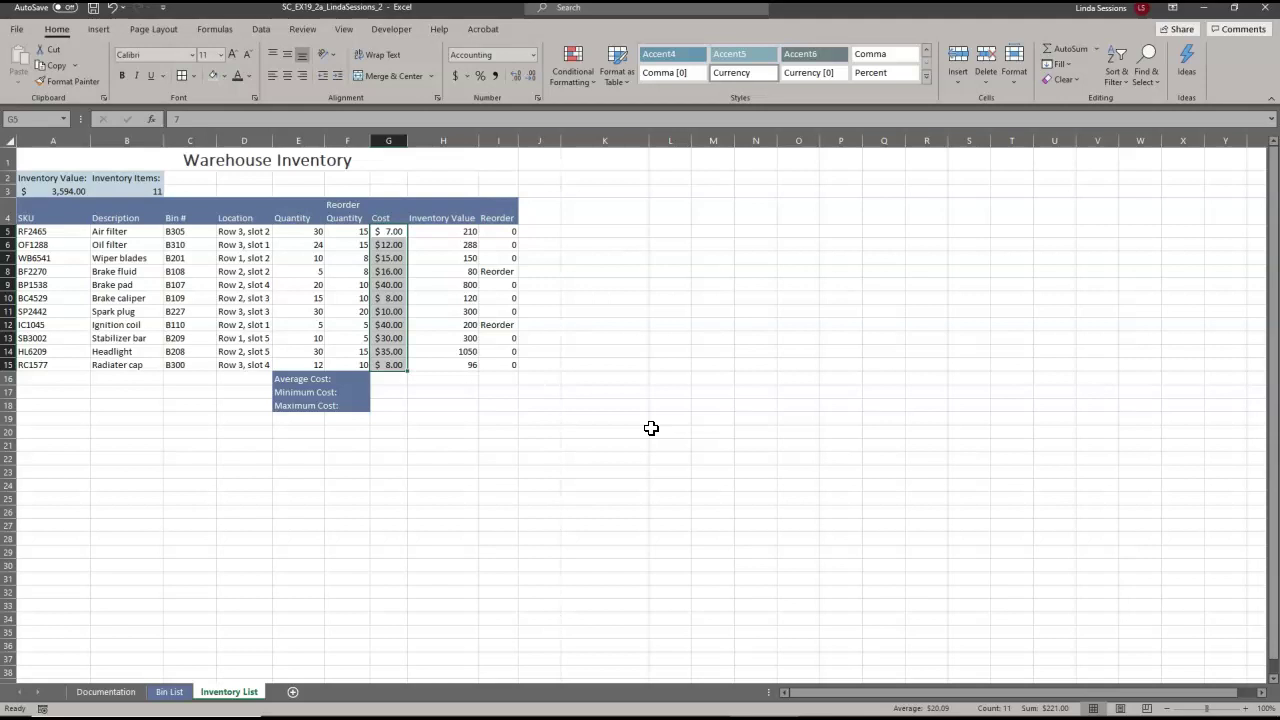
Add blue gradient fill data bars to the inventory values in H5:H15.
left_click(439, 235)
left_click_drag(439, 235, 429, 363)
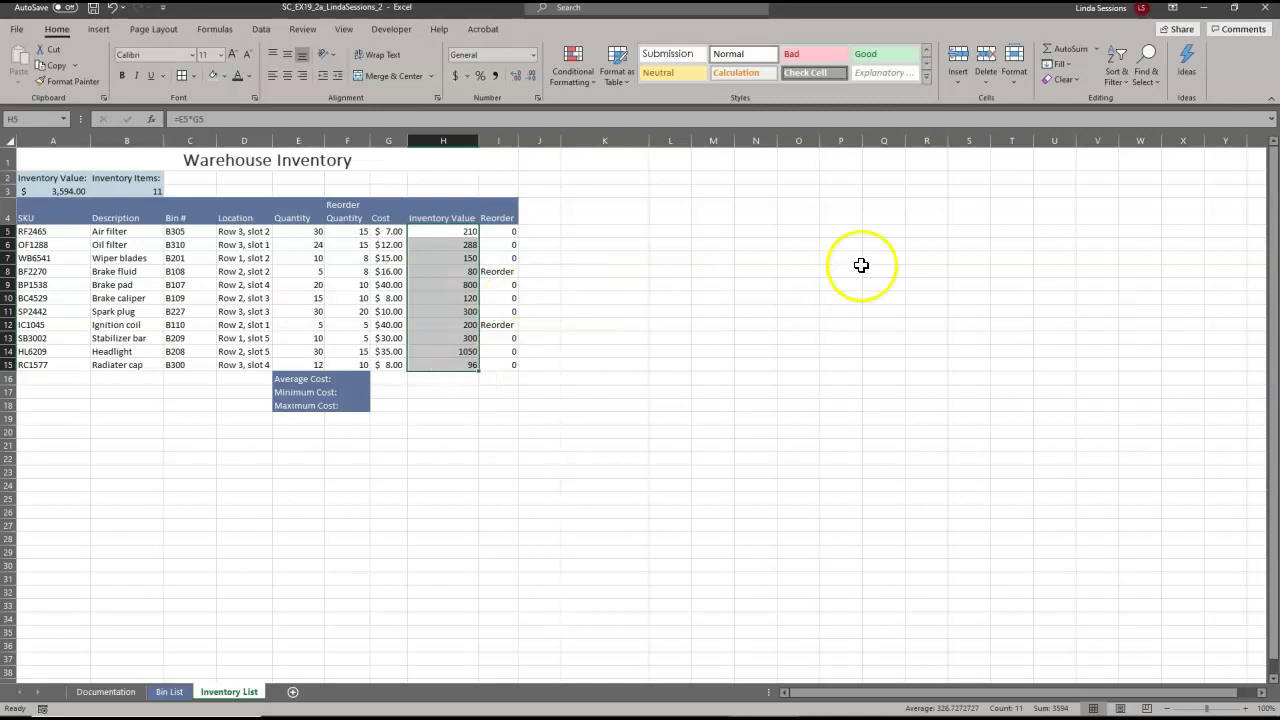
left_click(589, 83)
mouse_move(588, 180)
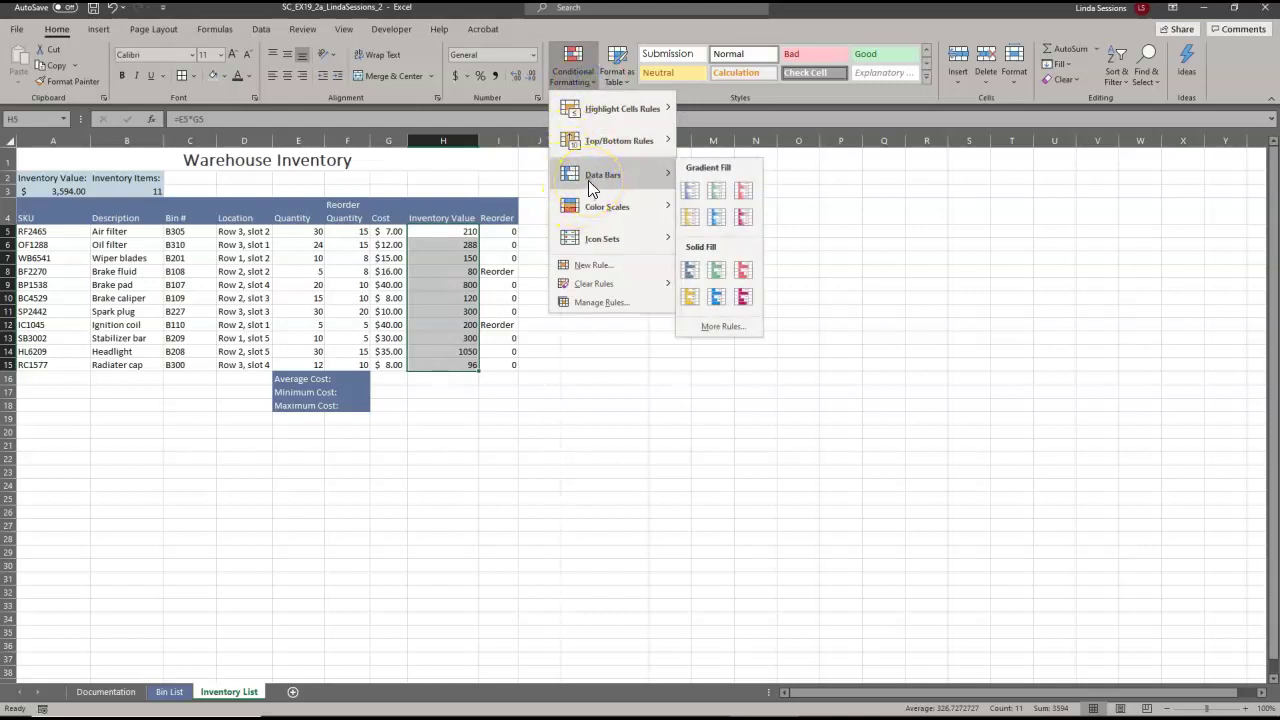
left_click(687, 192)
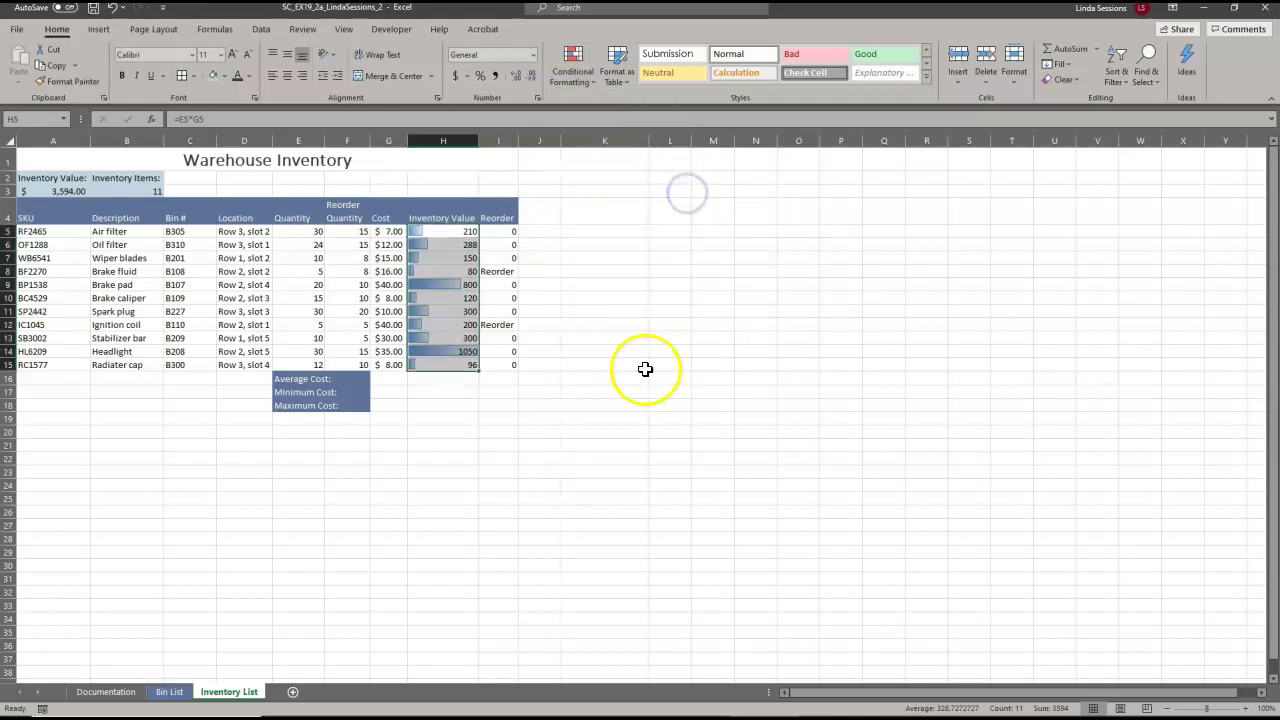
left_click(502, 504)
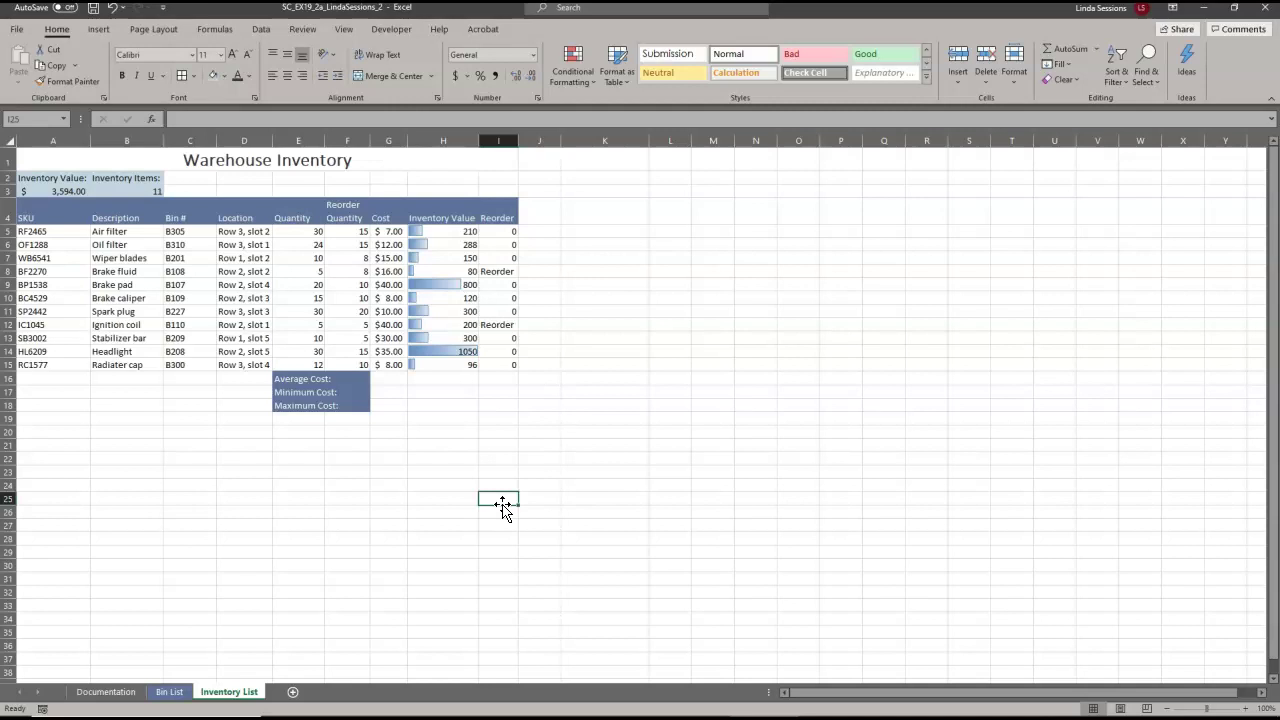
Add a conditional format to I5:I15 that highlights cells equal to Reorder with Light Red Fill with Dark Red Text.
left_click(501, 231)
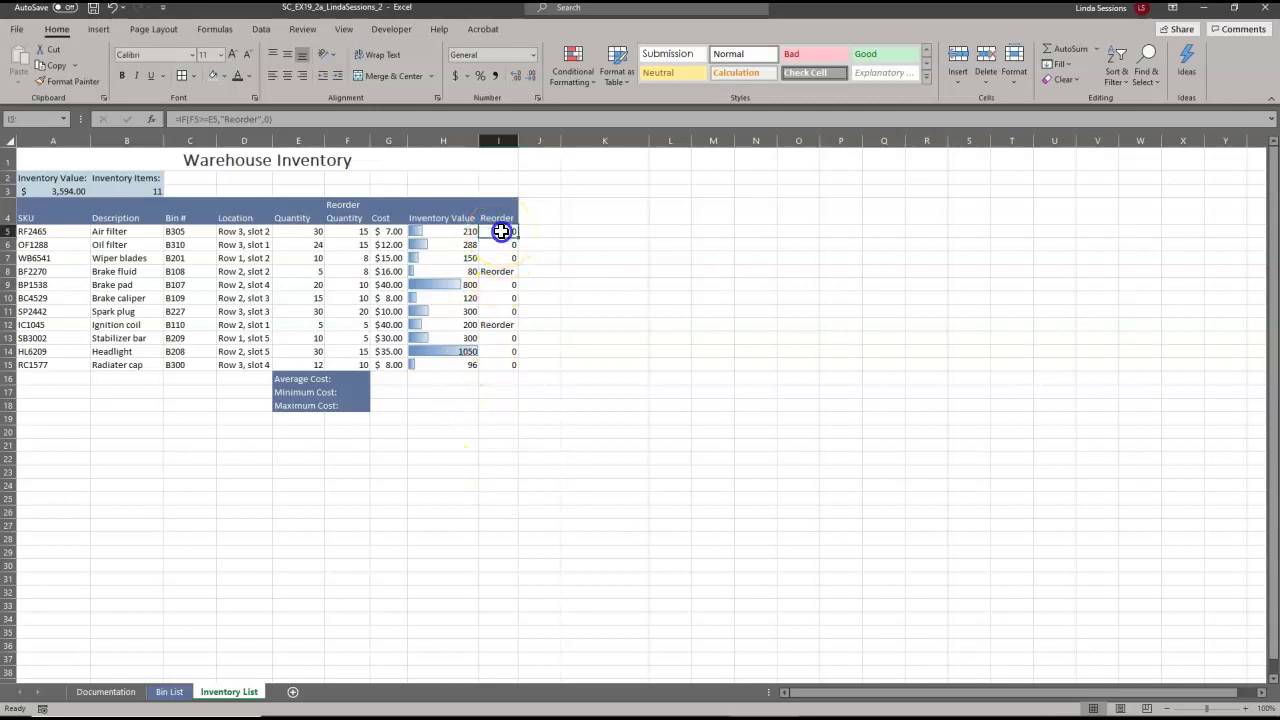
left_click_drag(501, 231, 493, 362)
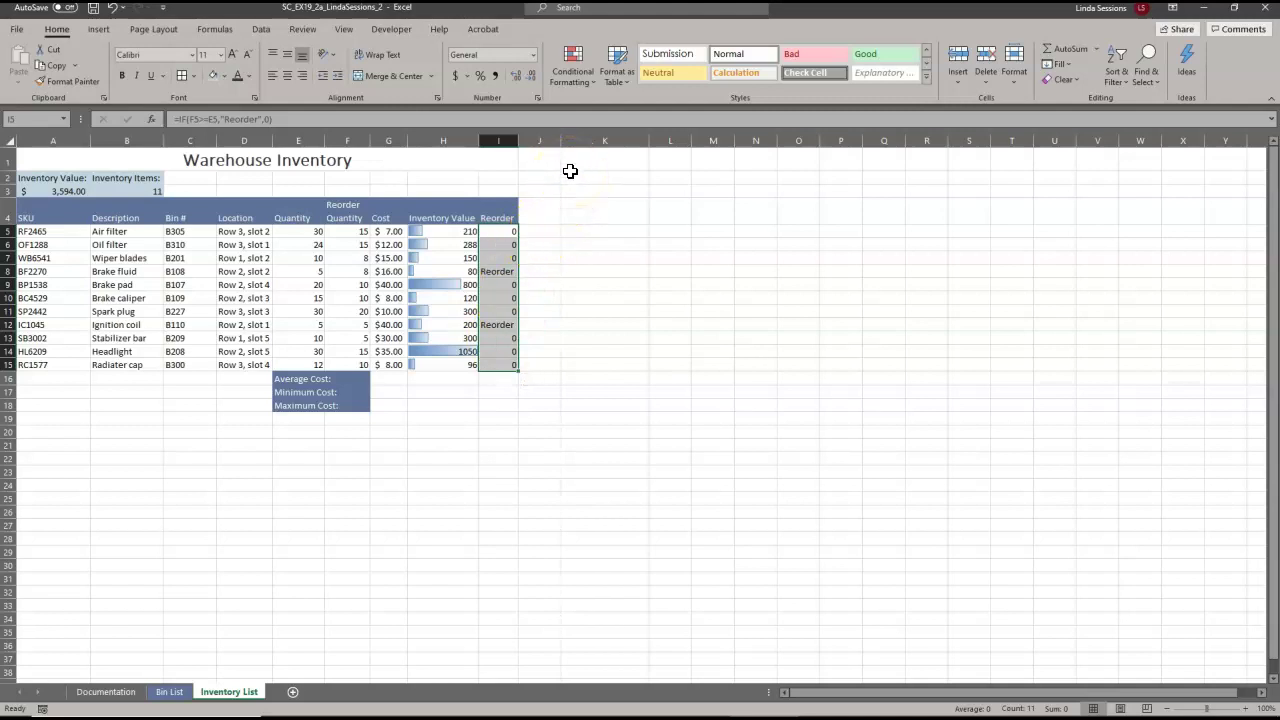
left_click(585, 79)
mouse_move(585, 108)
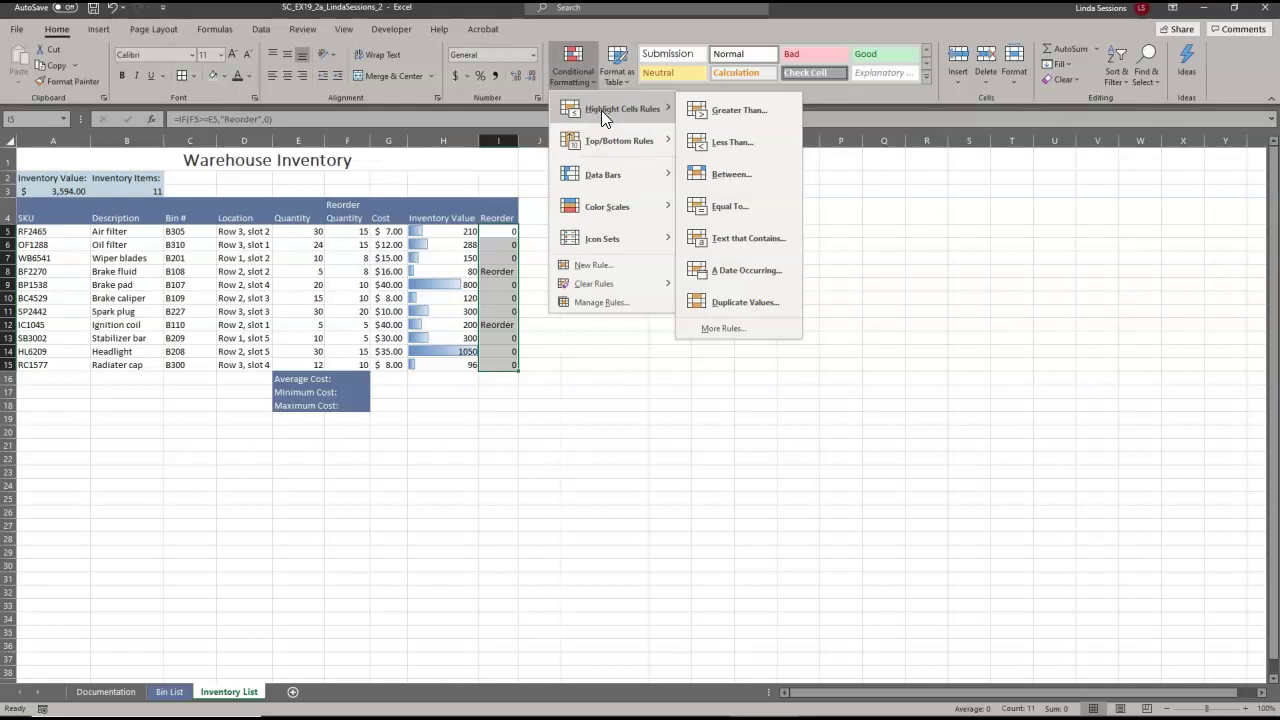
left_click(718, 211)
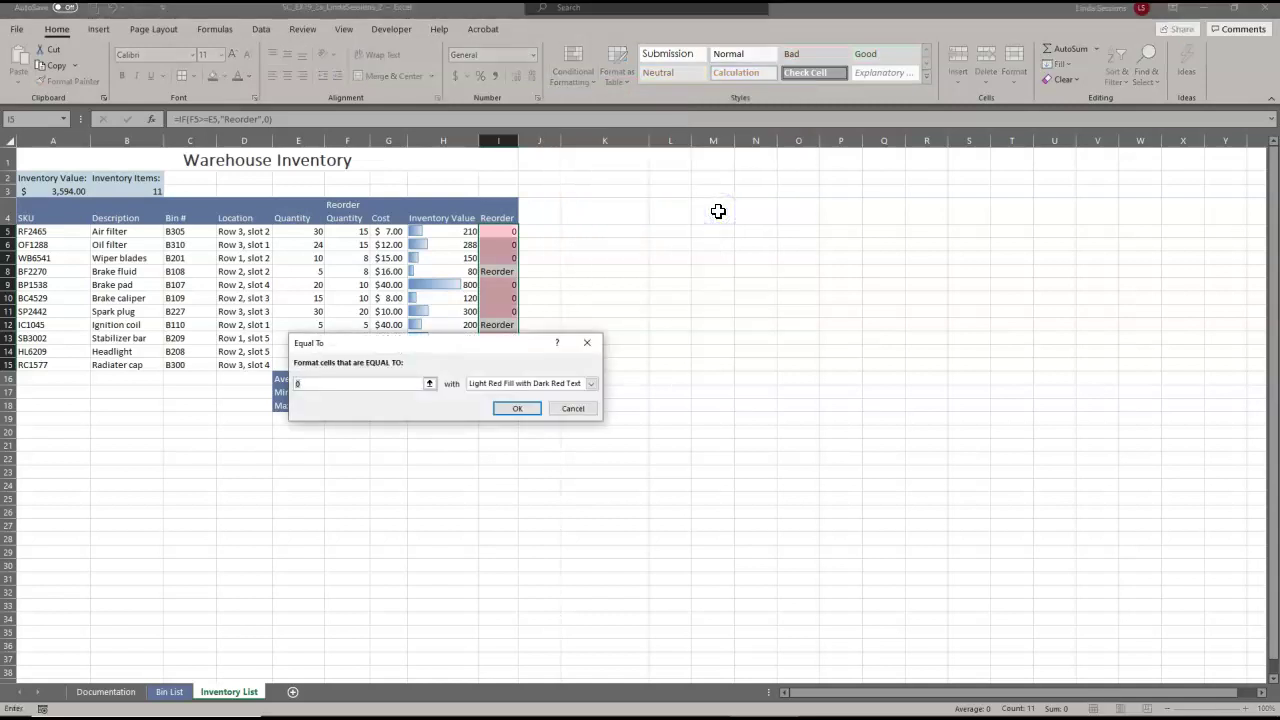
type("Reorder")
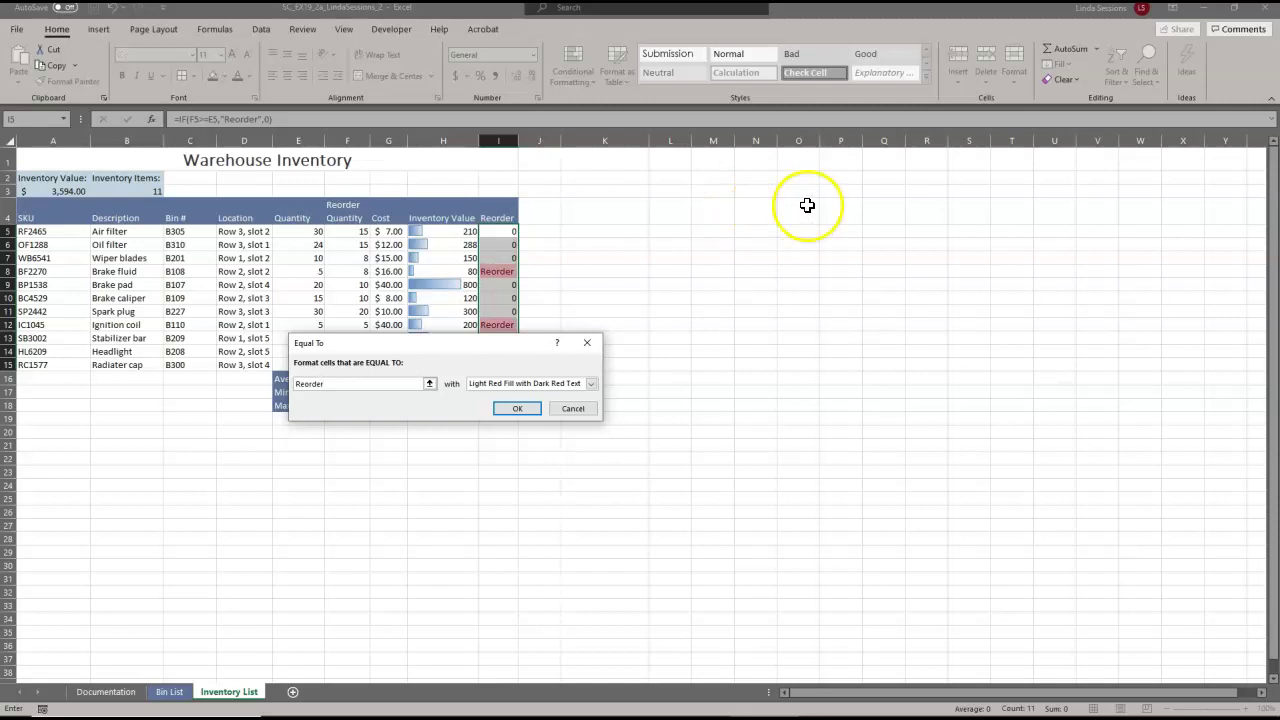
left_click(523, 409)
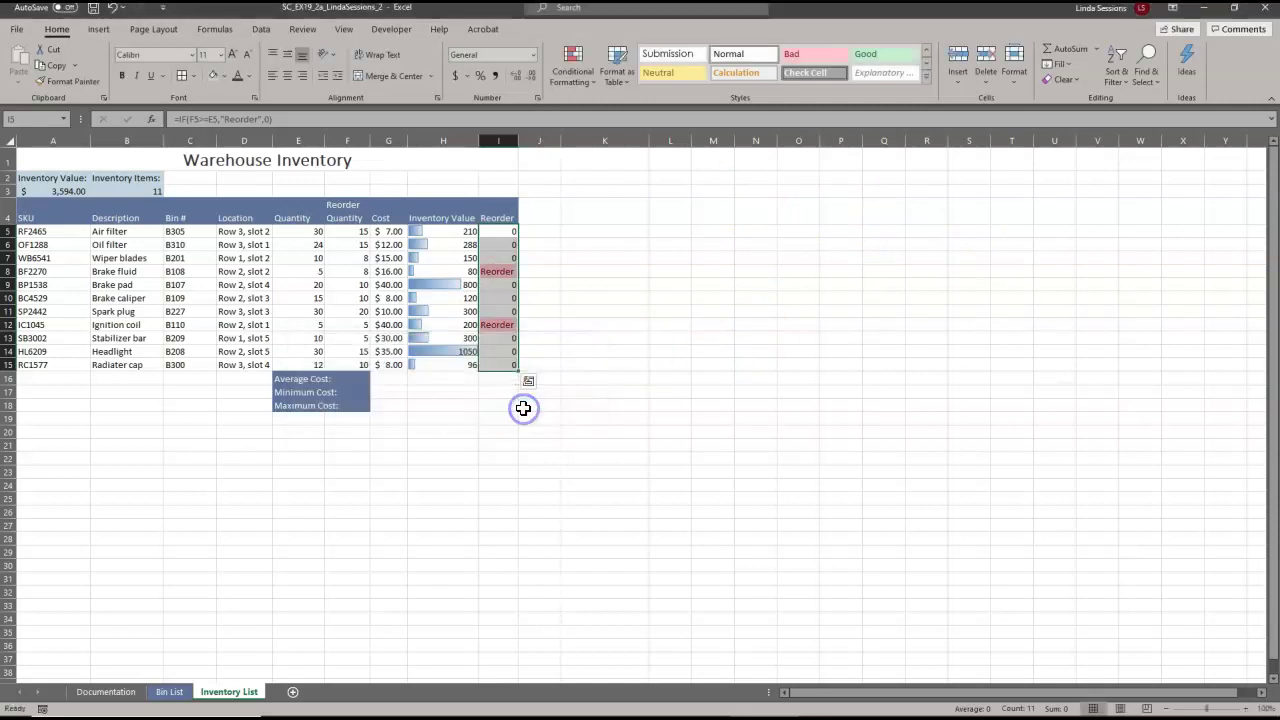
left_click(645, 434)
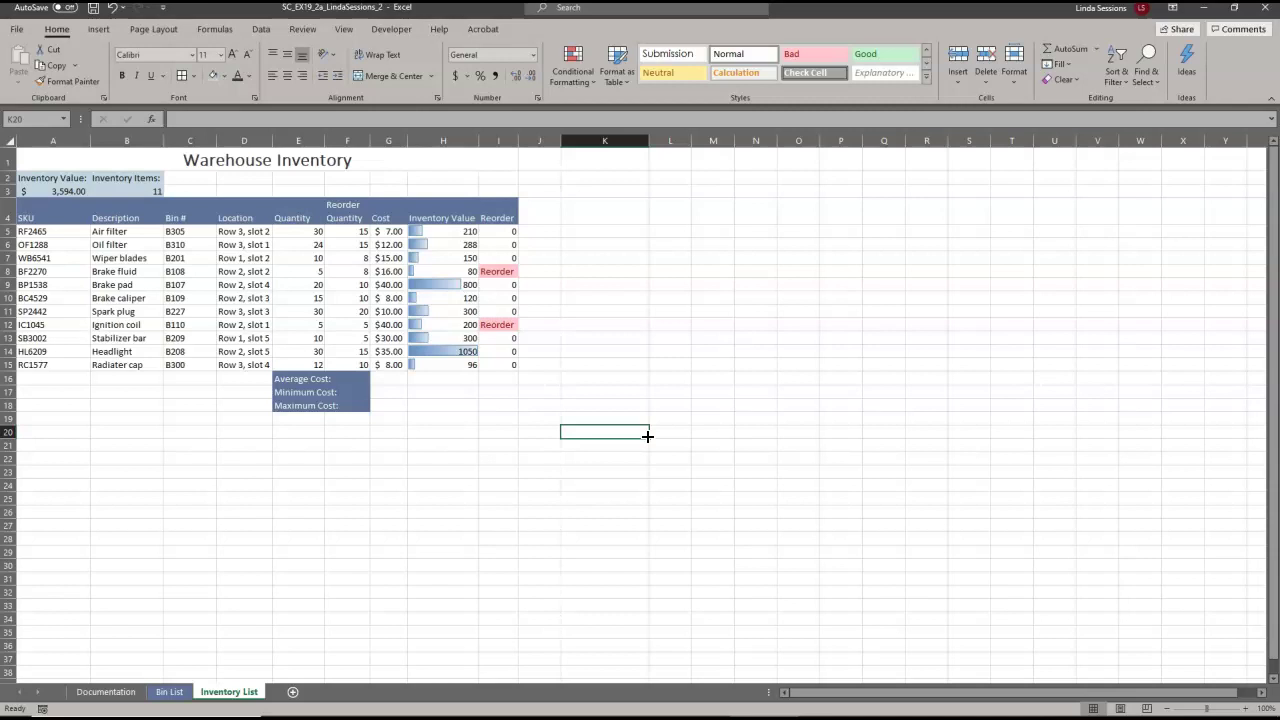
Calculate the average cost in cell G16 with the AVERAGE function over G5:G15.
left_click(388, 378)
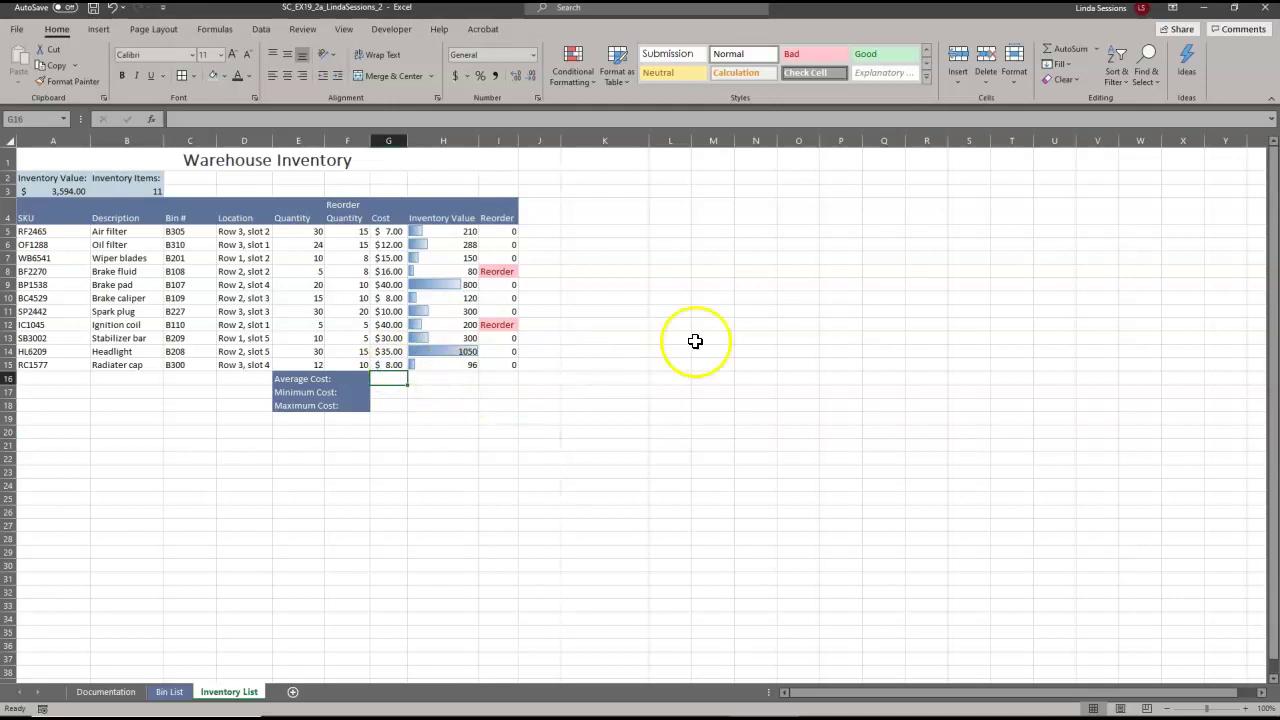
left_click(1097, 49)
left_click(1078, 85)
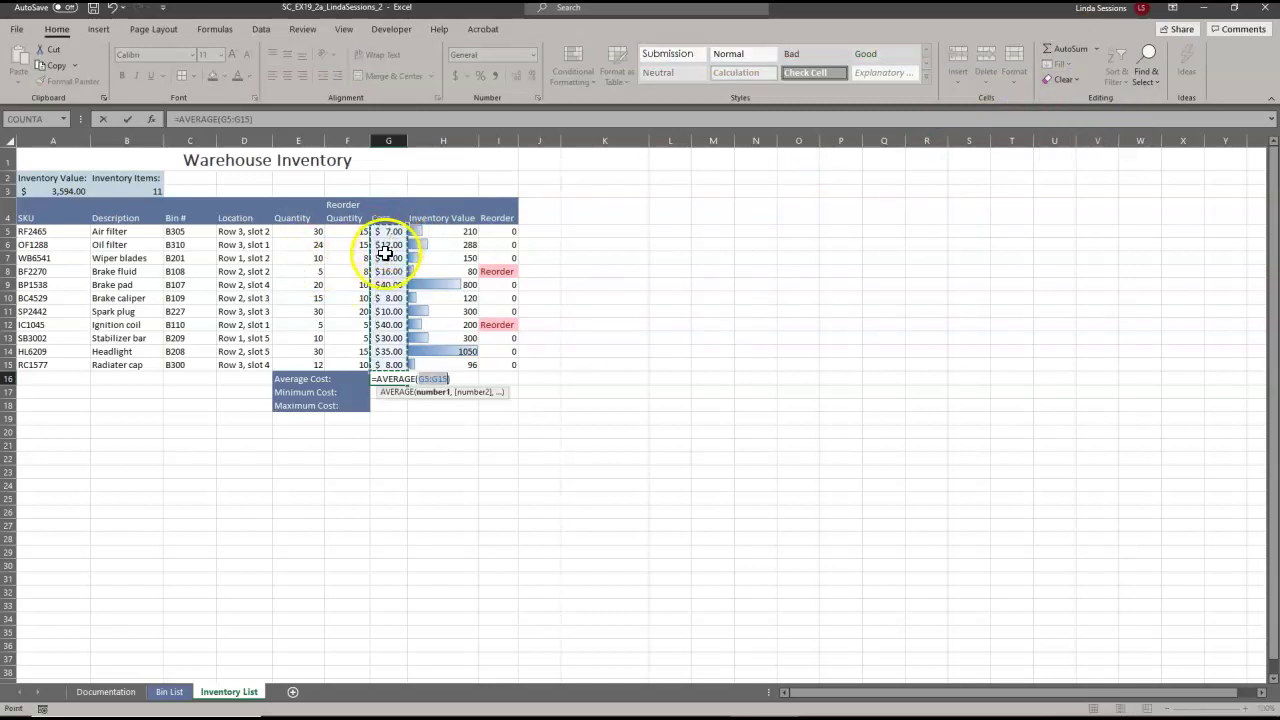
left_click(129, 119)
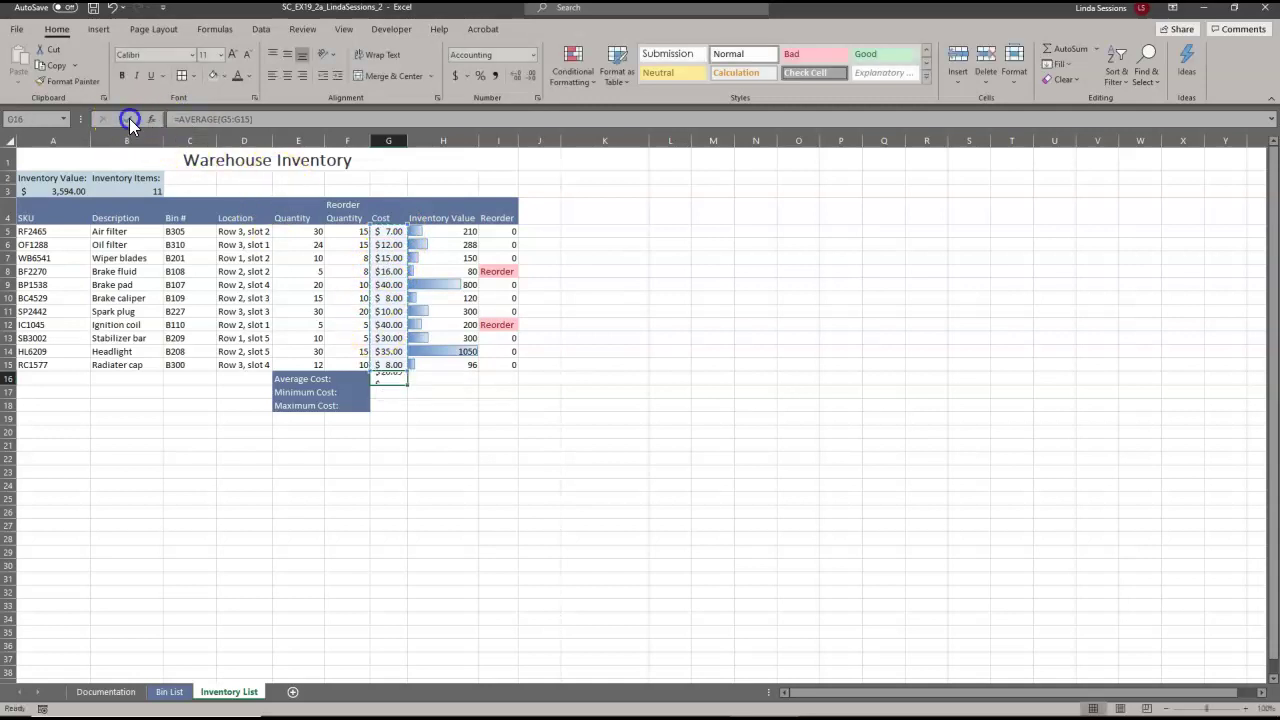
Calculate the minimum cost in cell G17 with the MIN function, restricting its range to G5:G15.
left_click(386, 393)
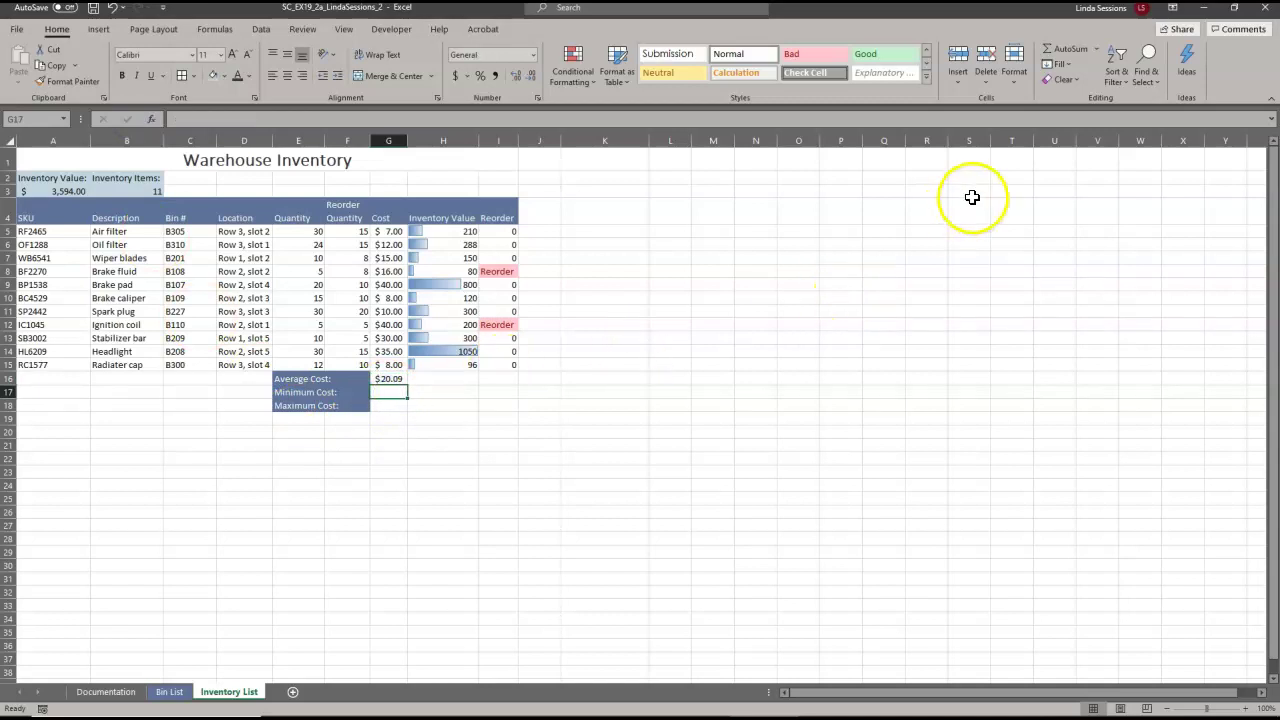
left_click(1096, 47)
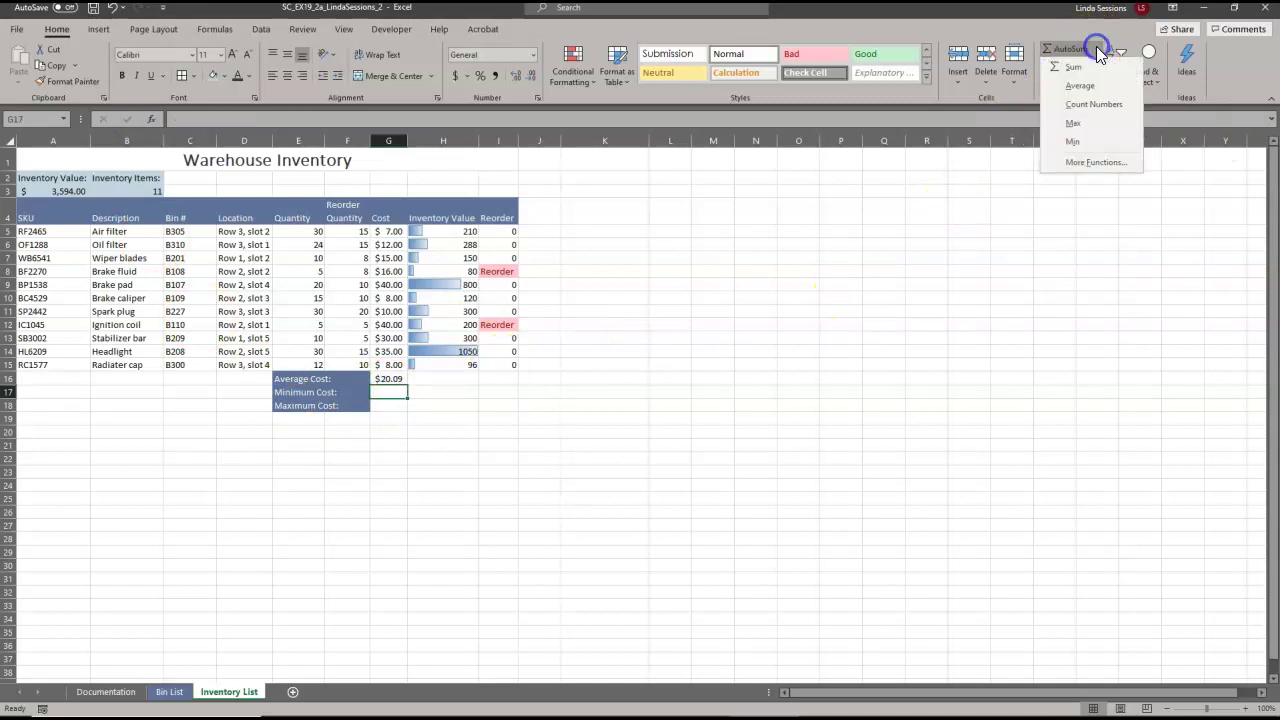
left_click(1077, 143)
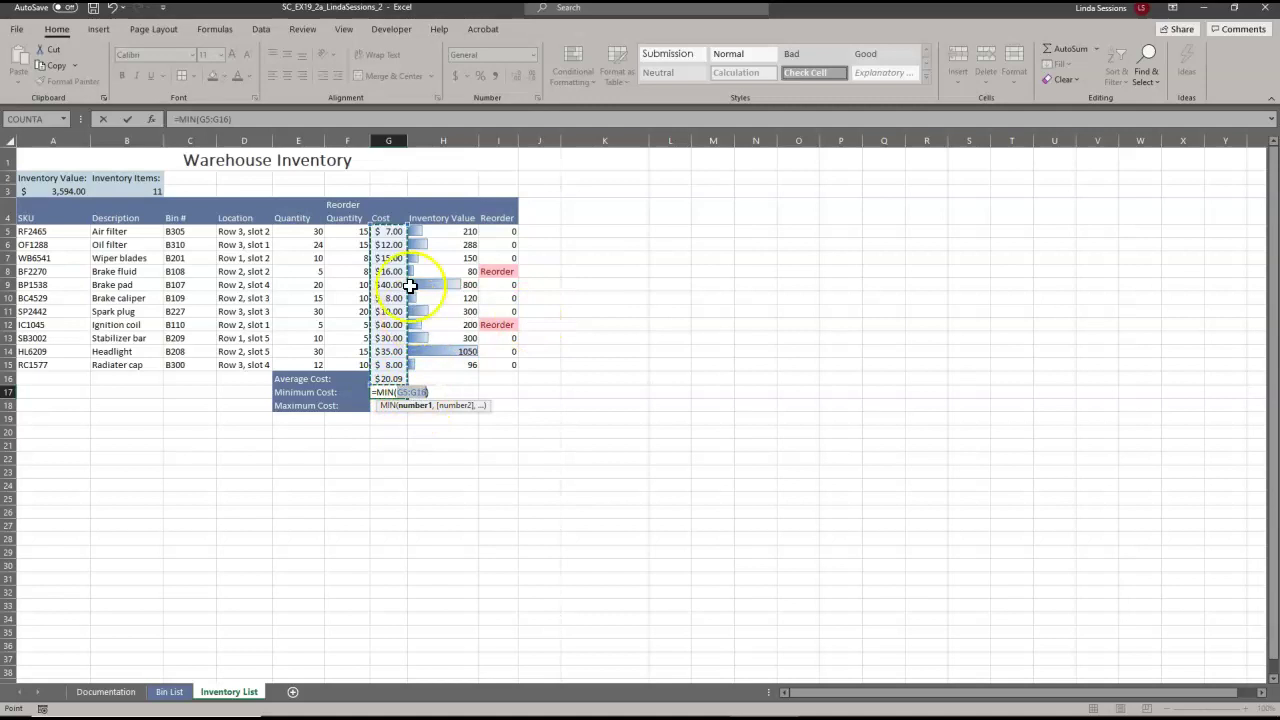
left_click(388, 231)
left_click_drag(388, 231, 380, 360)
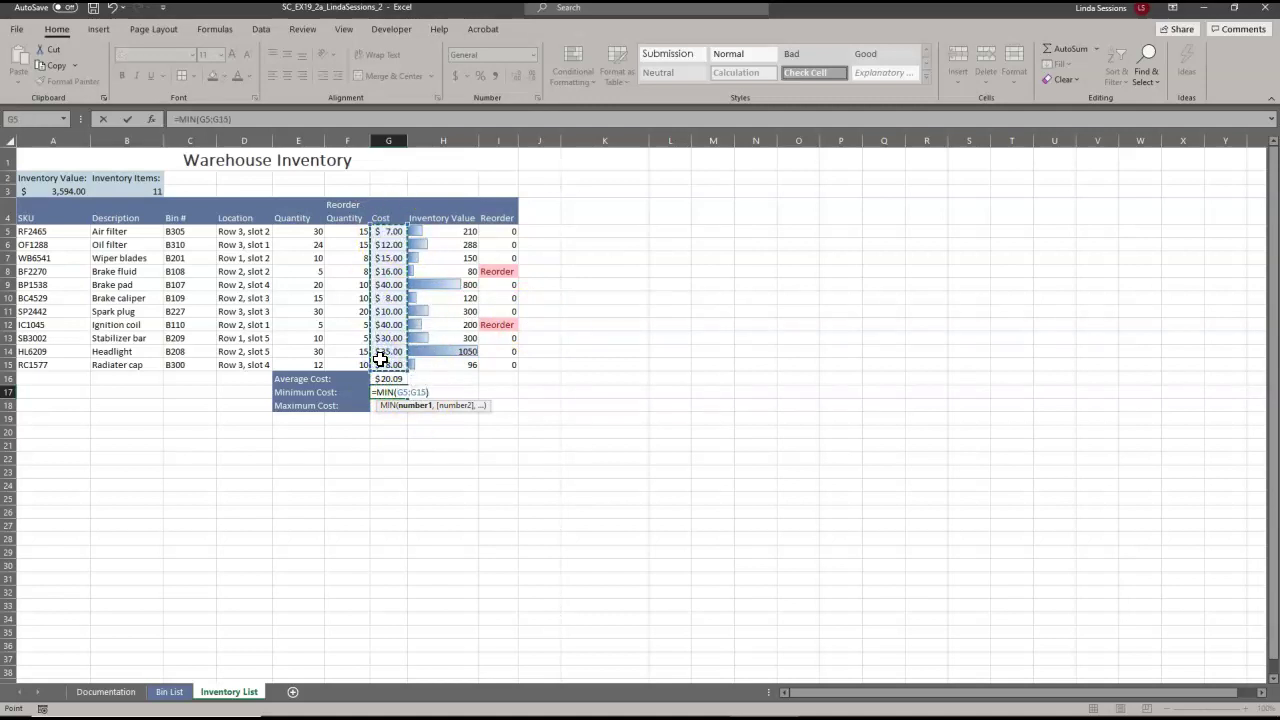
left_click(127, 119)
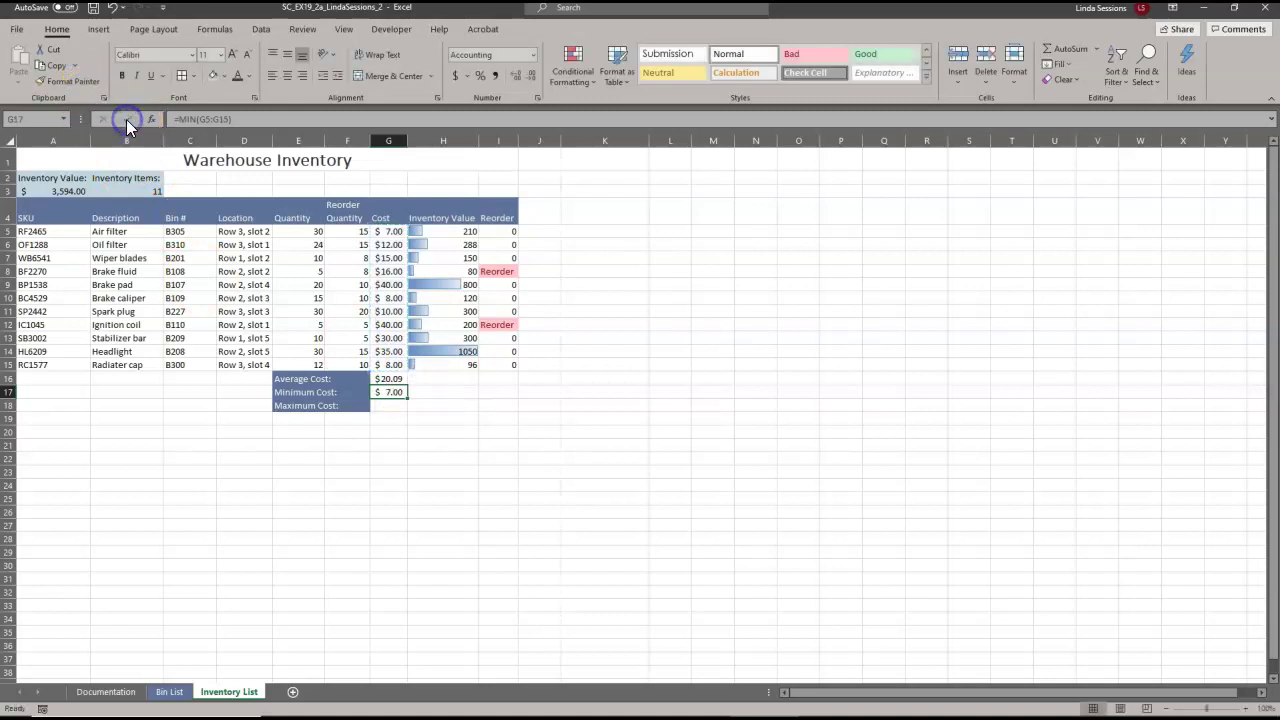
Calculate the maximum cost in cell G18 with the MAX function, restricting its range to G5:G15.
left_click(386, 405)
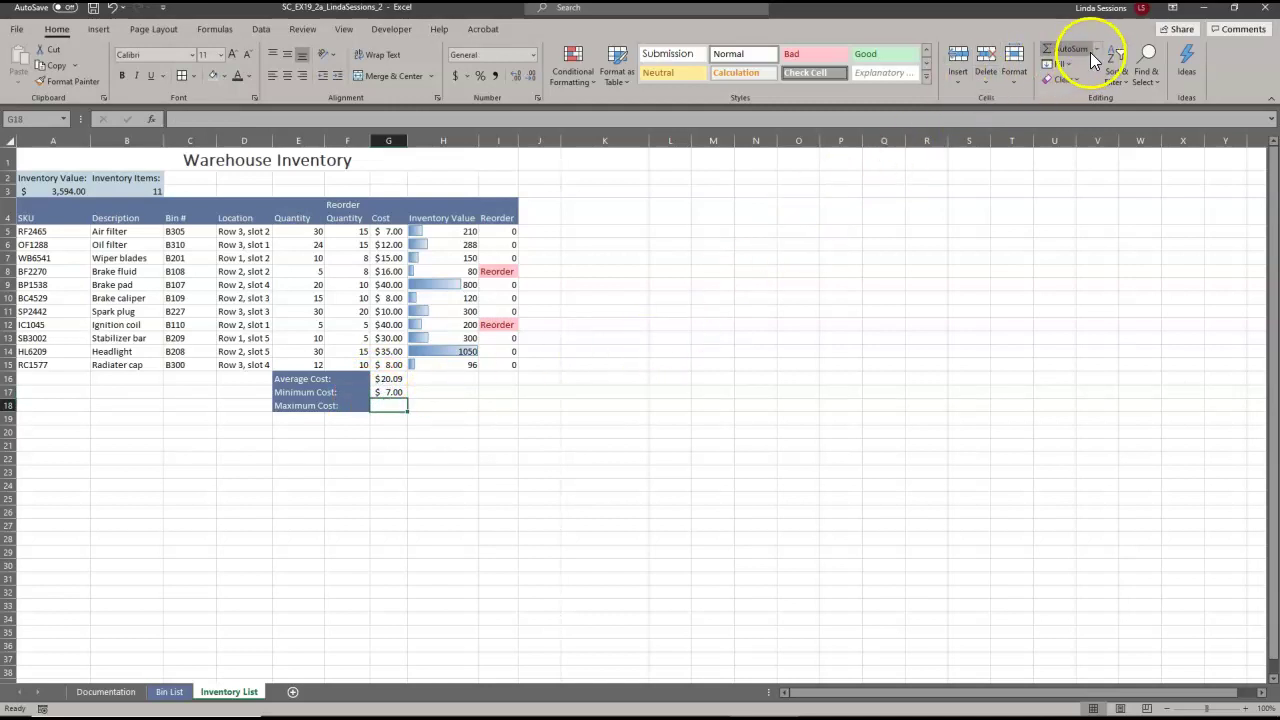
left_click(1097, 47)
left_click(1086, 128)
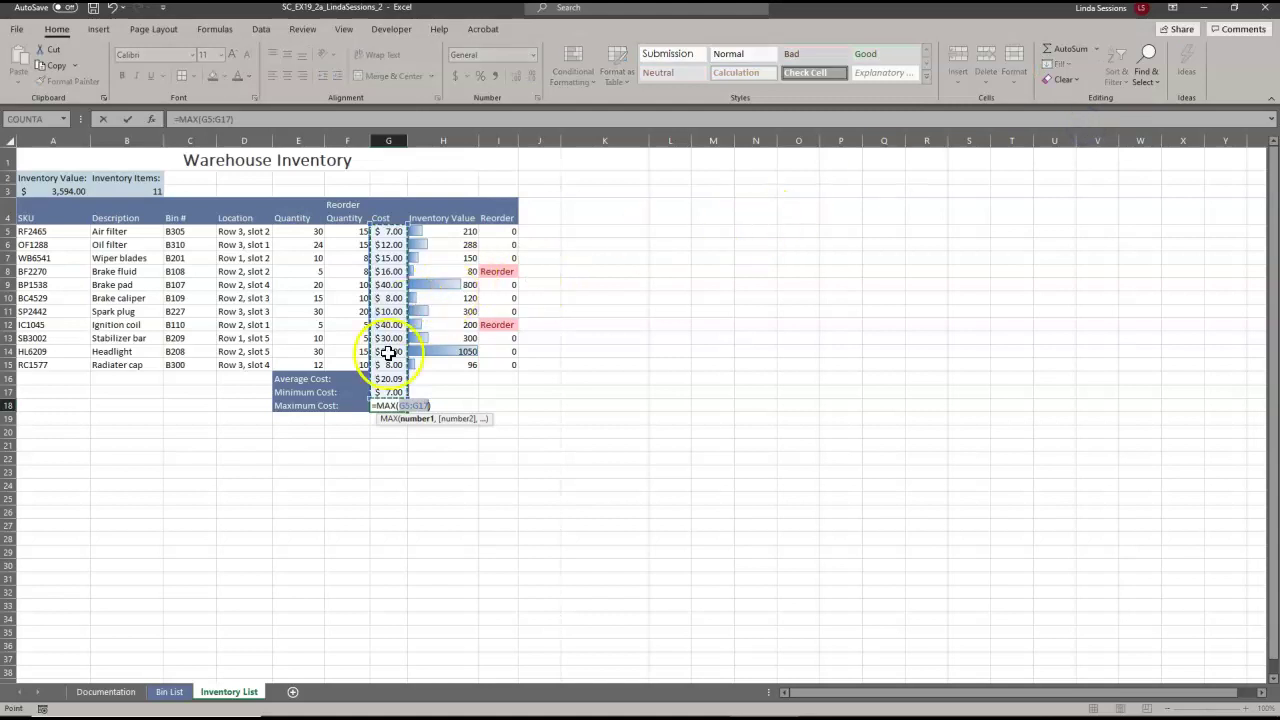
left_click_drag(383, 234, 380, 362)
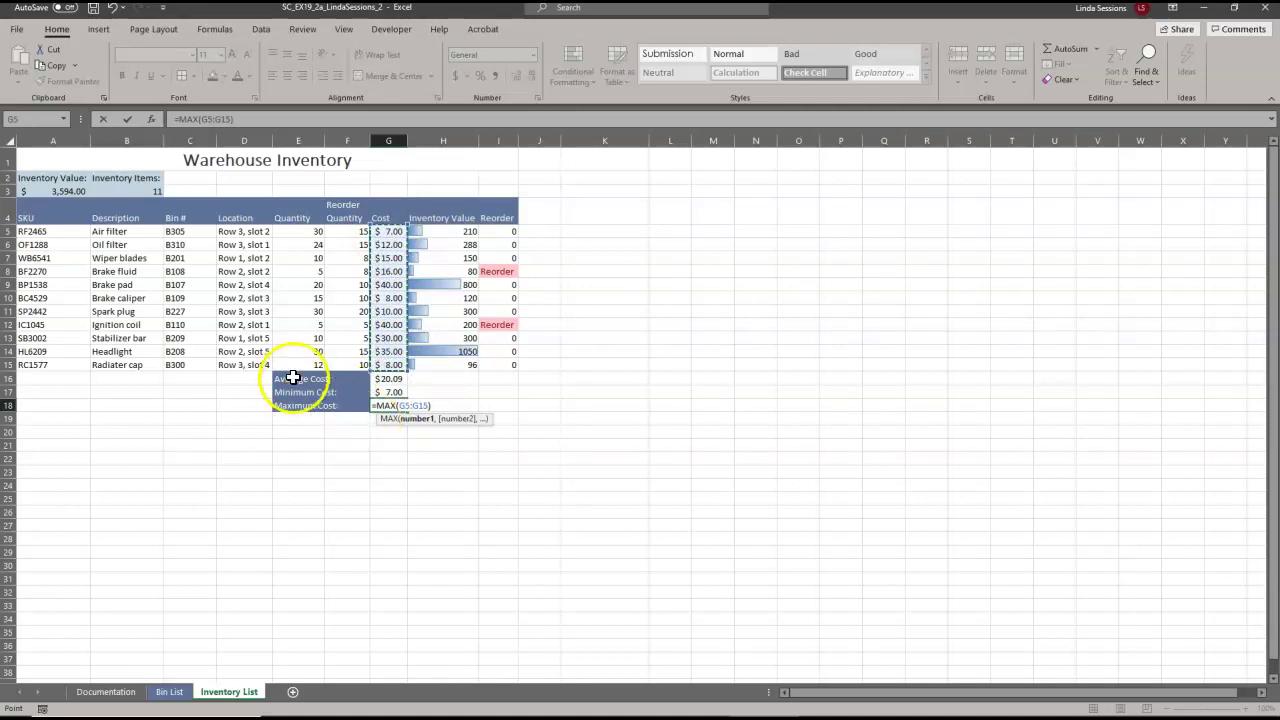
left_click(127, 119)
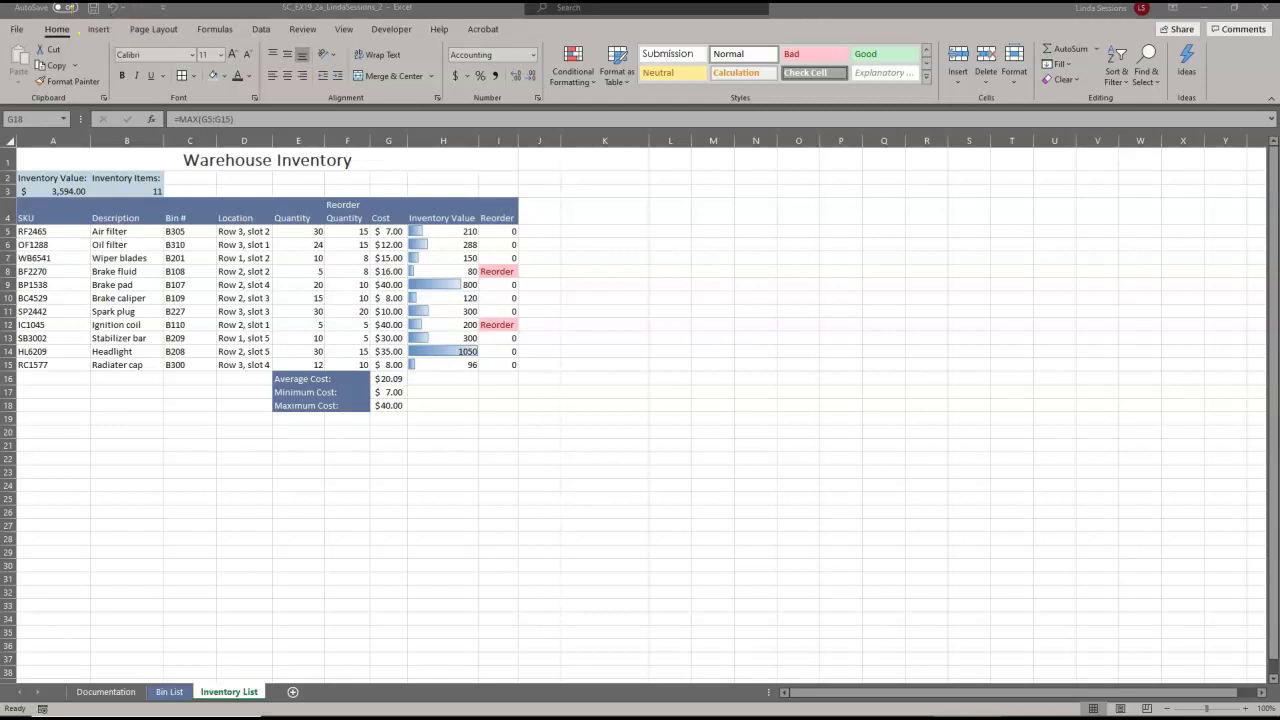
Spell-check the whole Inventory List sheet and correct Radiater to Radiator.
left_click(300, 33)
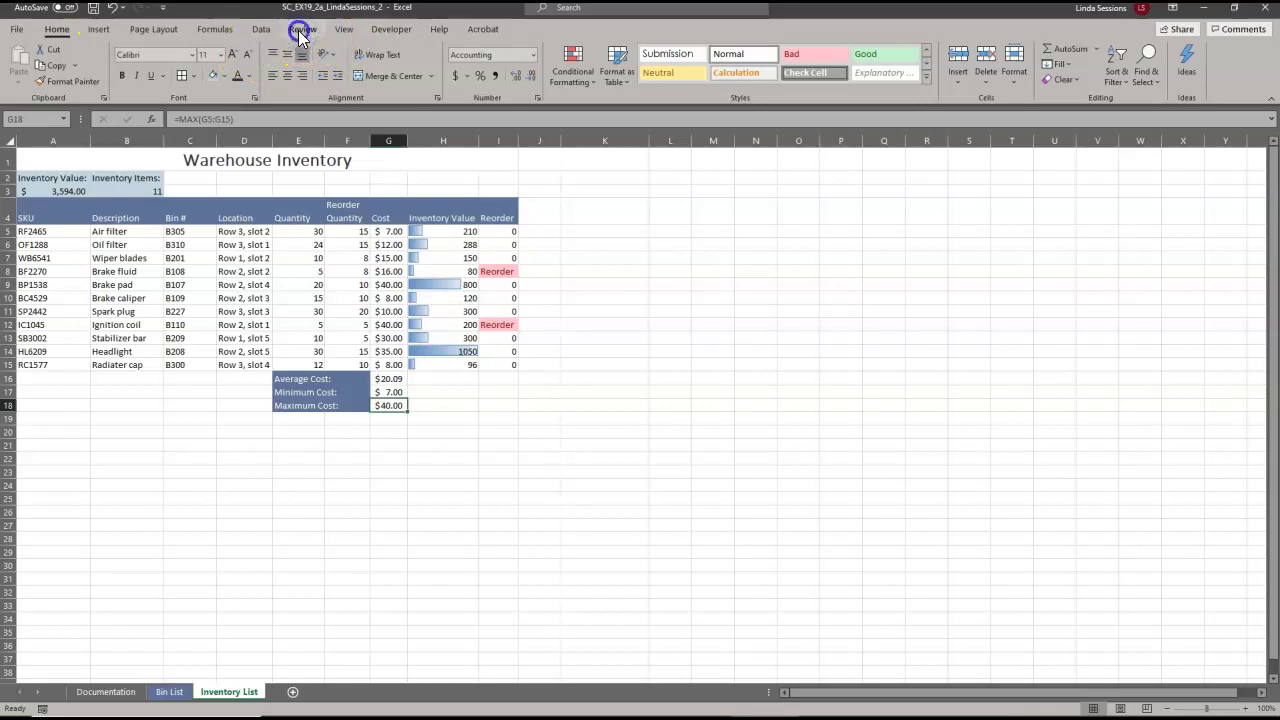
left_click(300, 30)
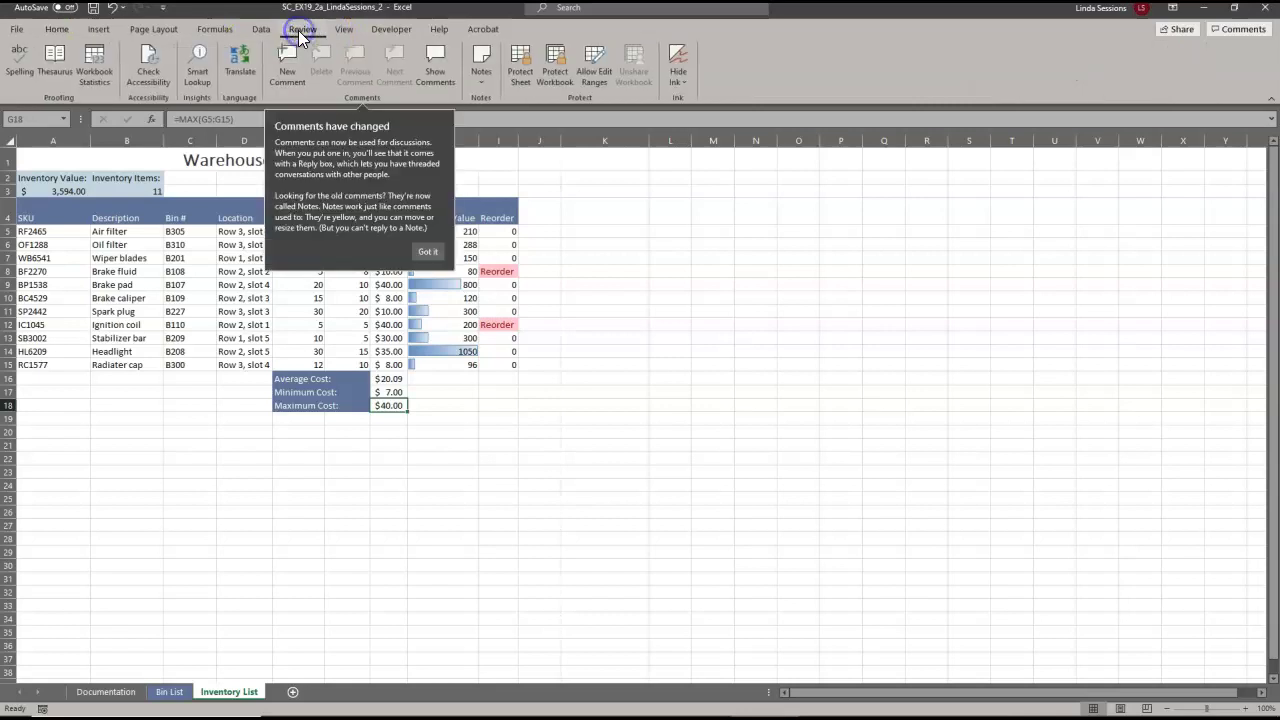
left_click(18, 62)
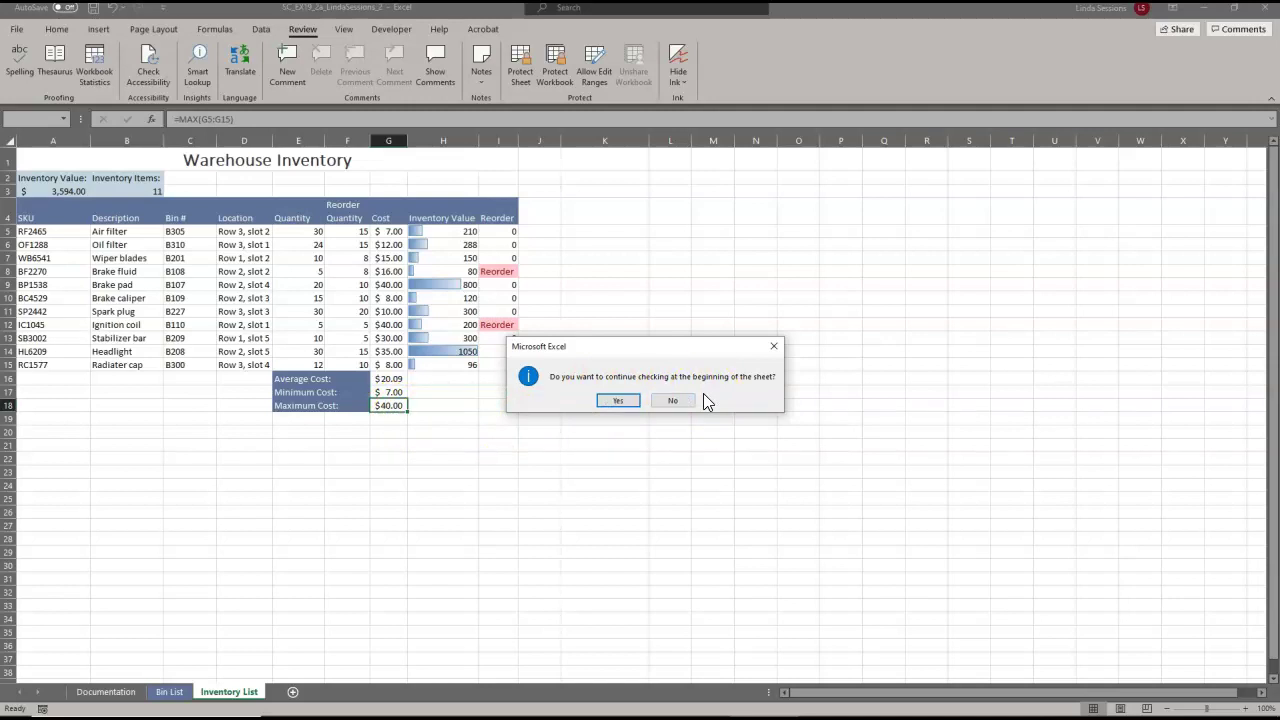
left_click(617, 401)
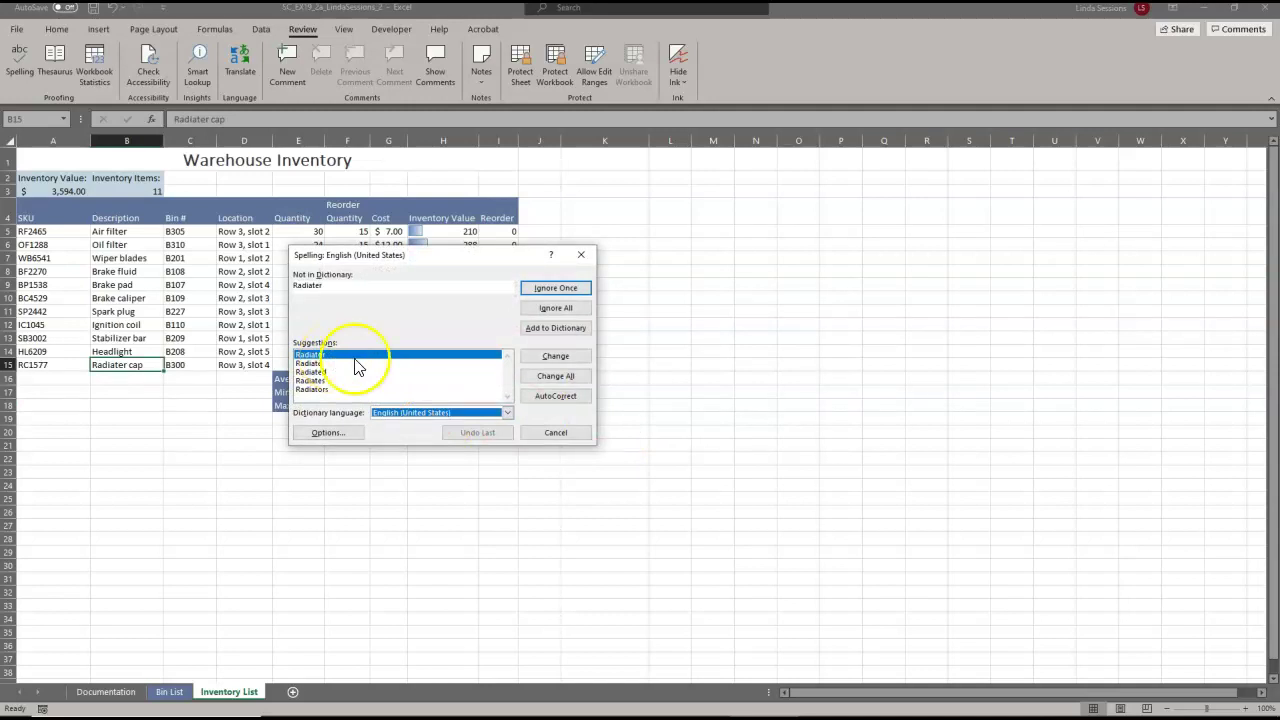
left_click(565, 359)
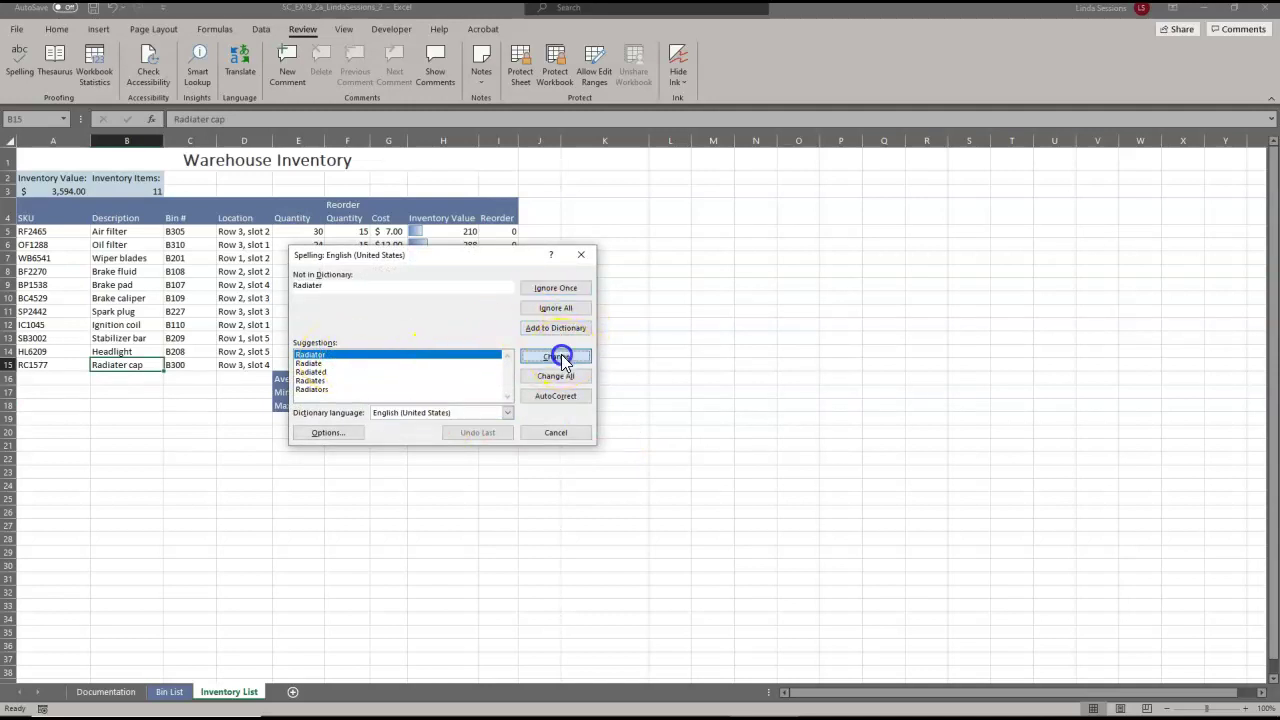
left_click(650, 403)
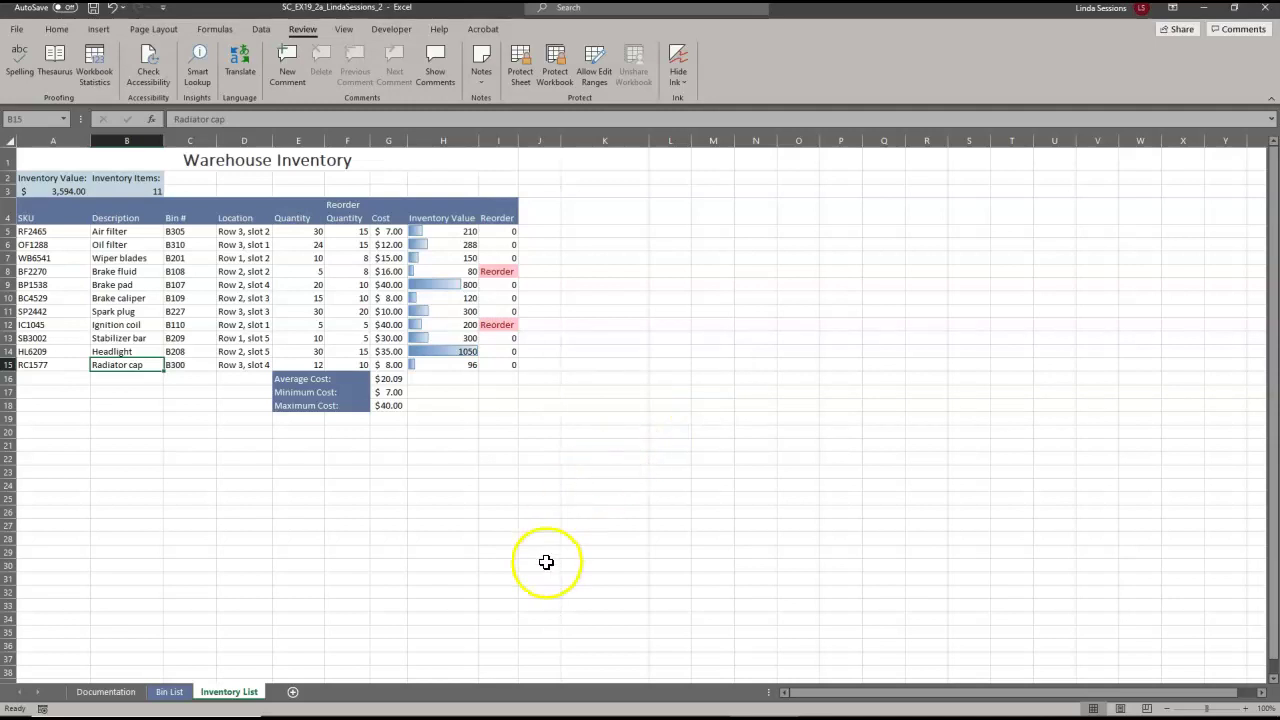
Color the Inventory List worksheet tab with the Blue-Gray, Accent 3 theme color from the seventh column, first row.
right_click(226, 701)
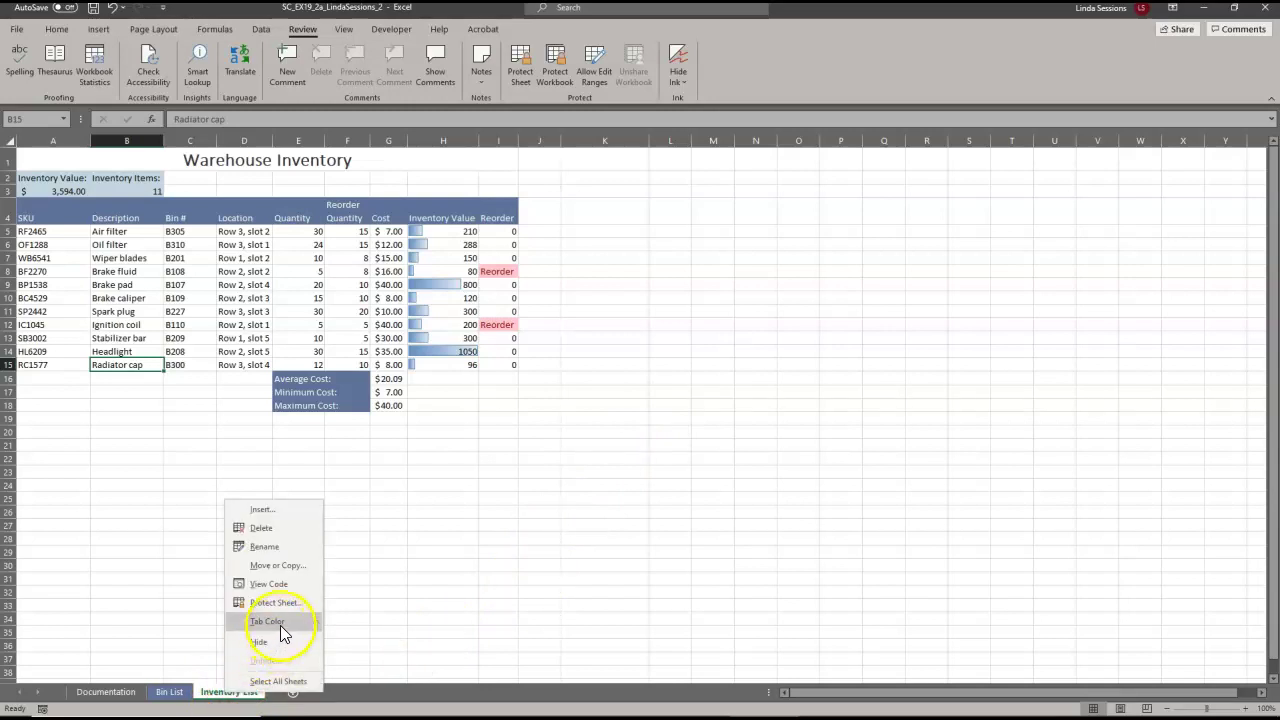
mouse_move(285, 621)
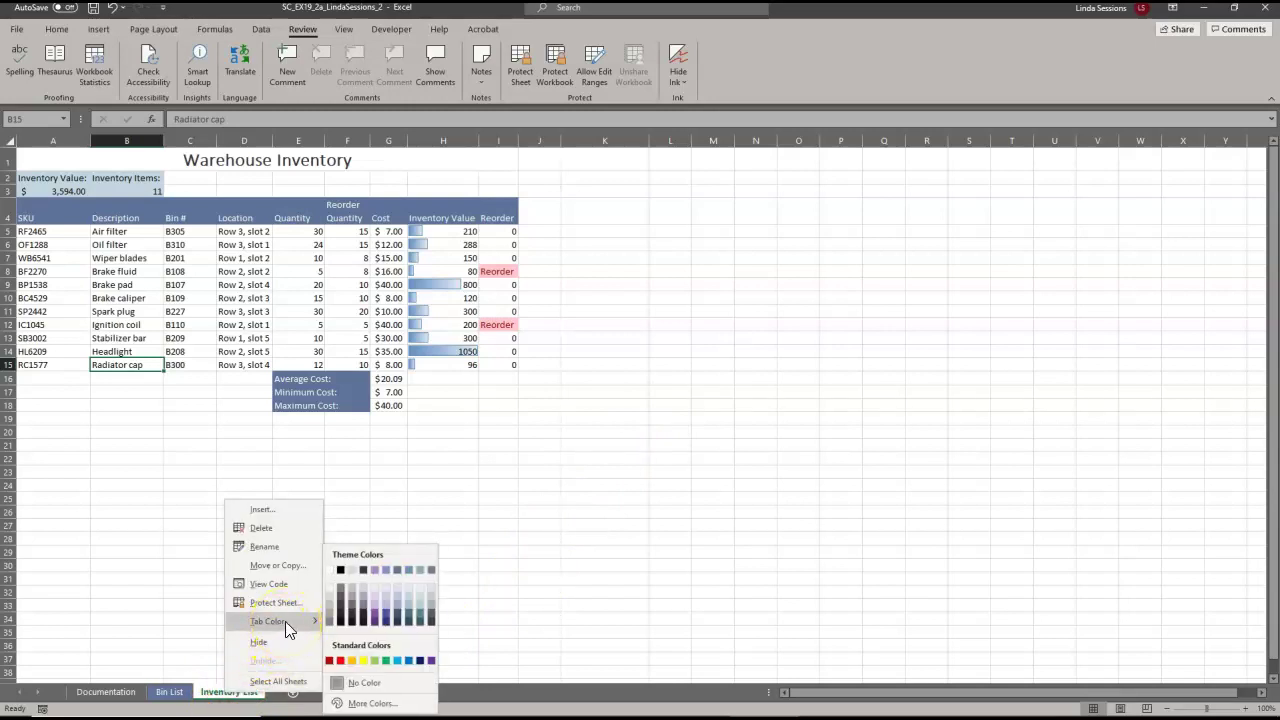
left_click(397, 567)
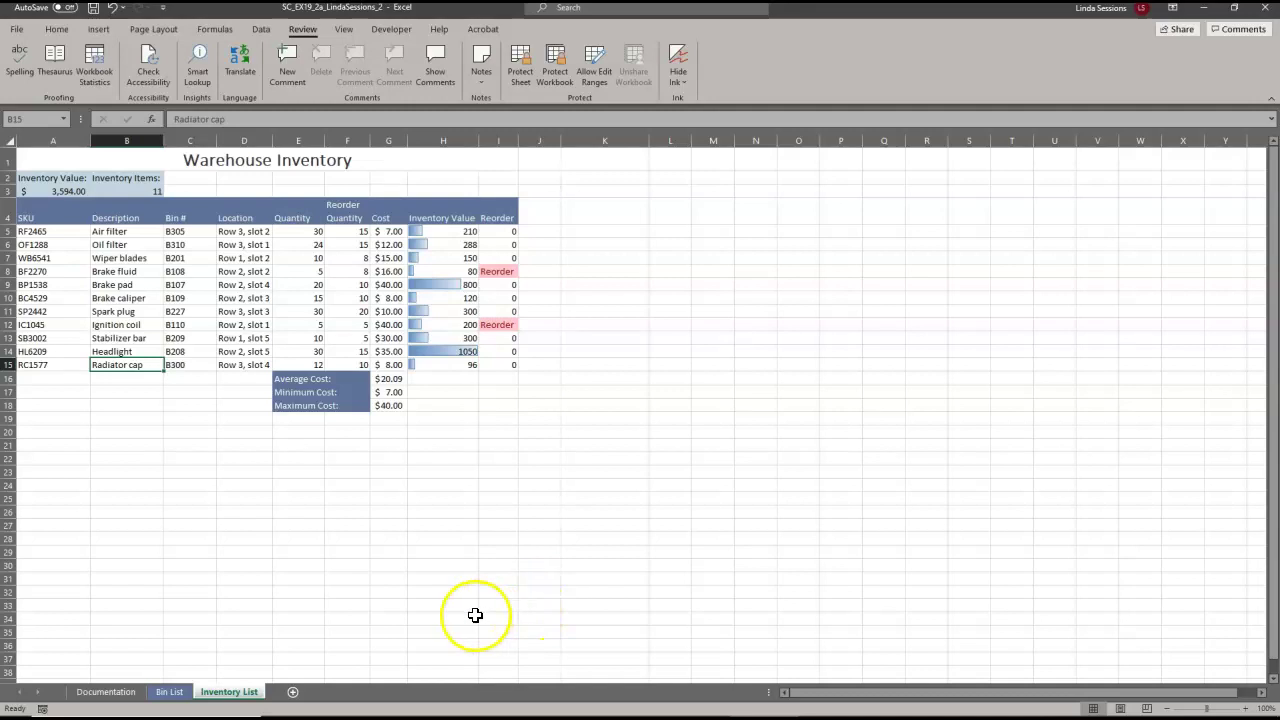
Save the completed project workbook and close it.
left_click(494, 524)
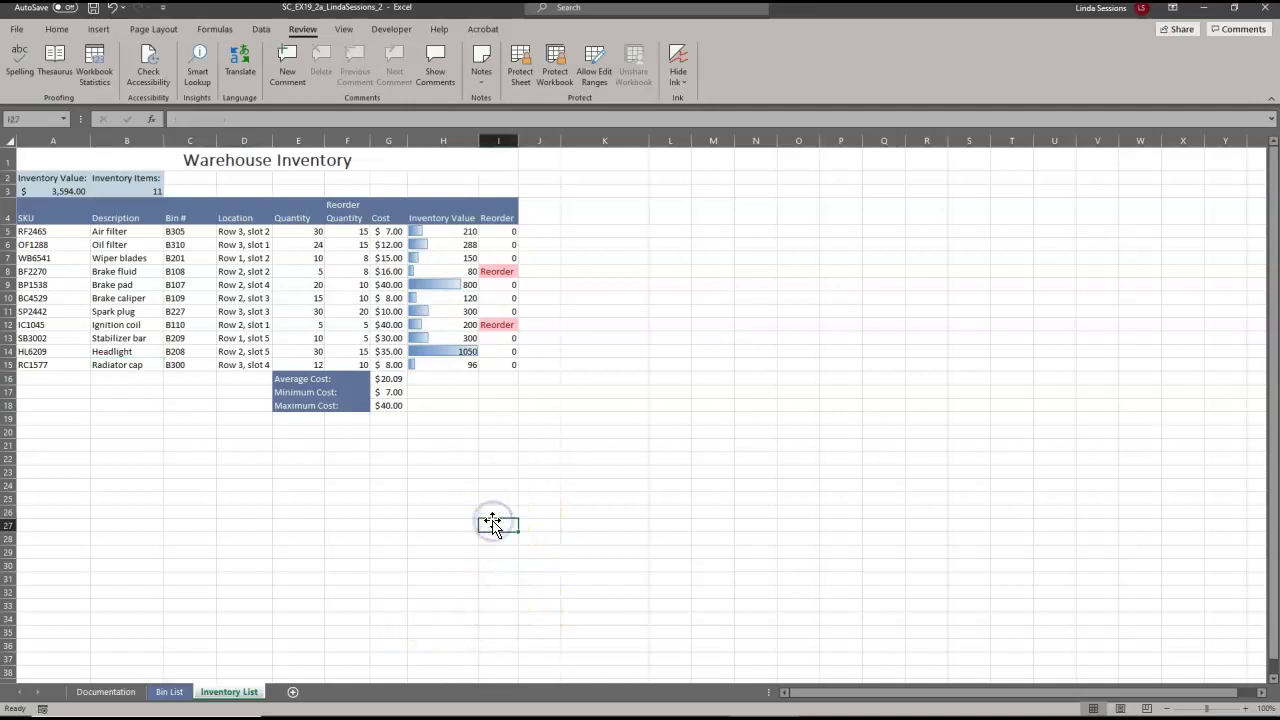
left_click(92, 8)
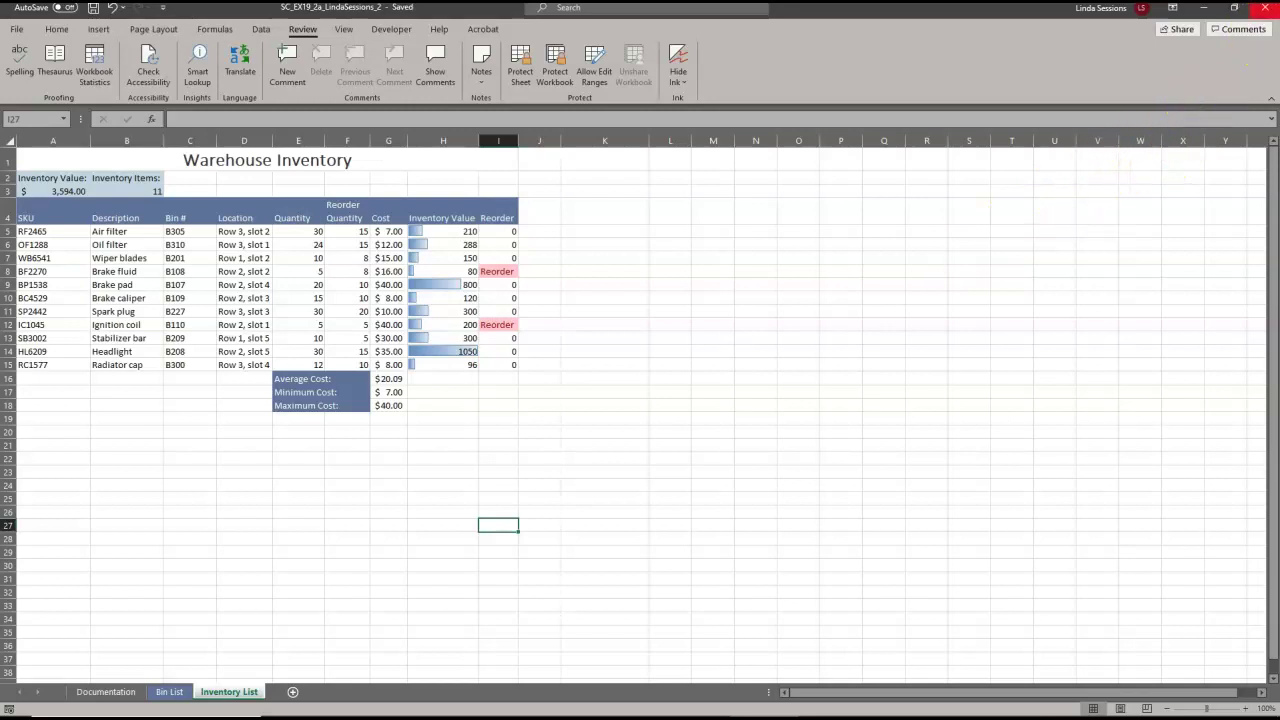
left_click(1265, 12)
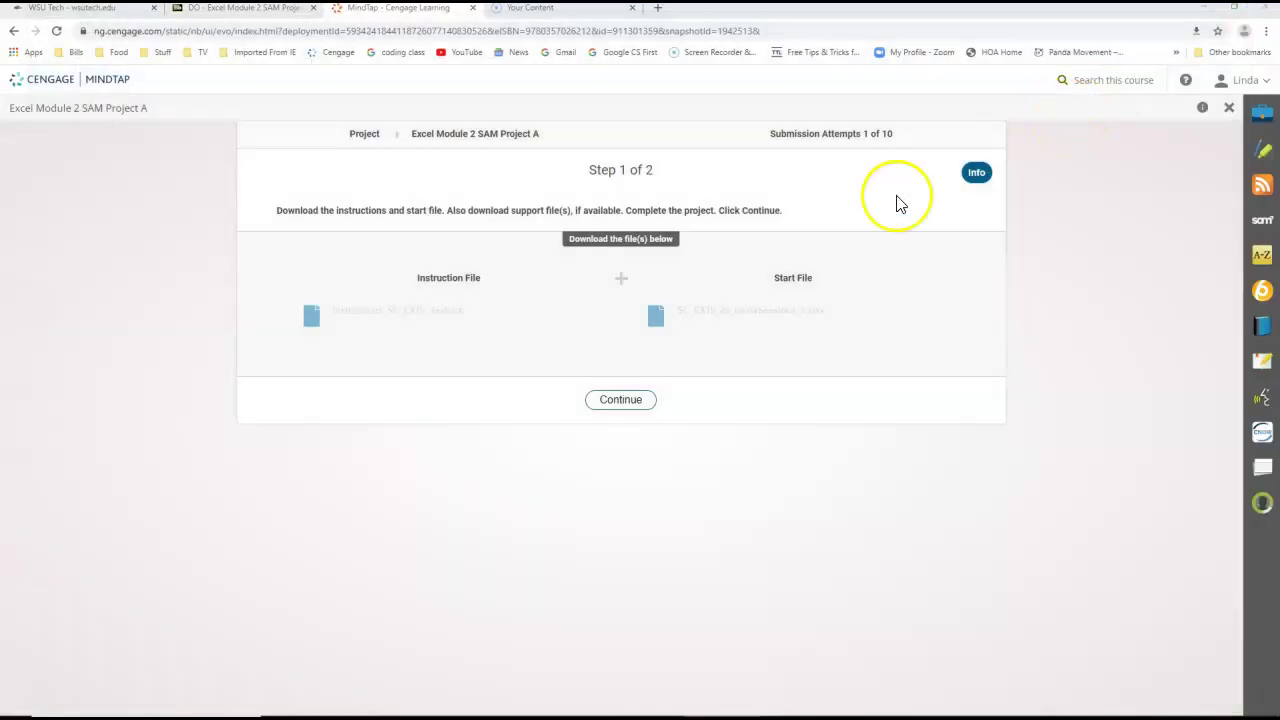
In MindTap, upload the completed SC_EX19_2a workbook from the Excel FL 2020 folder and submit it for grading.
left_click(630, 405)
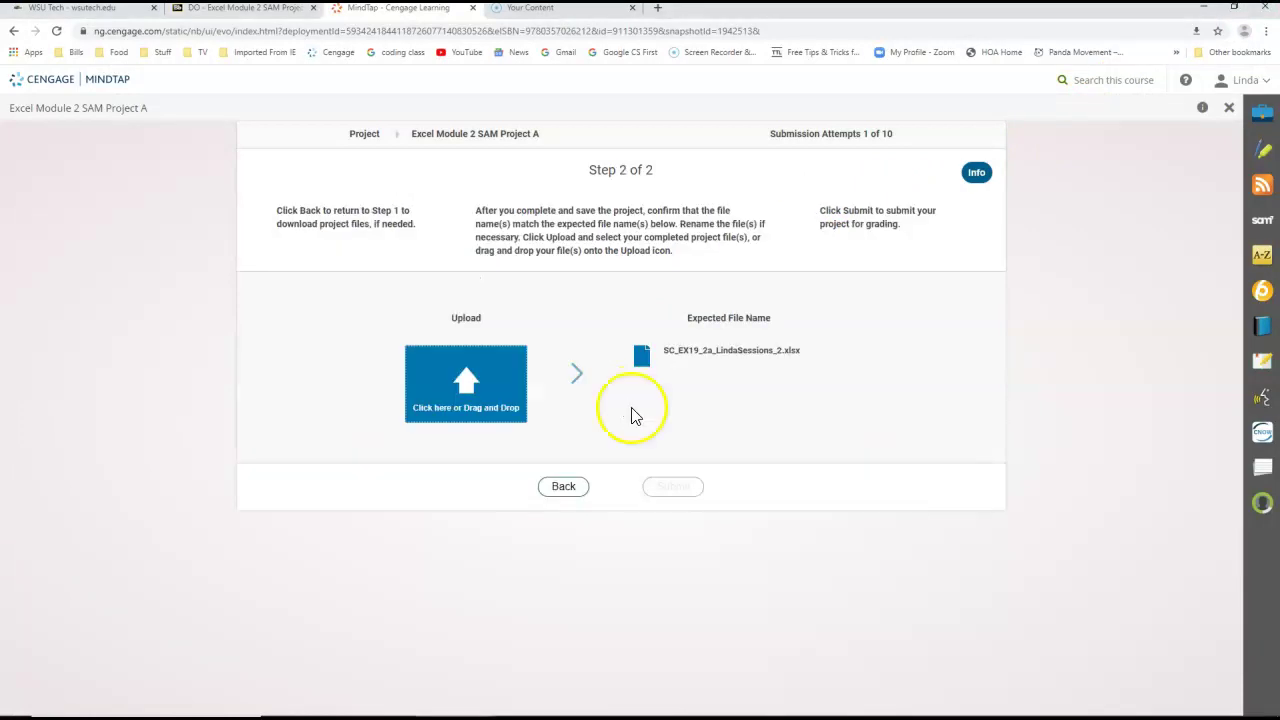
left_click(467, 370)
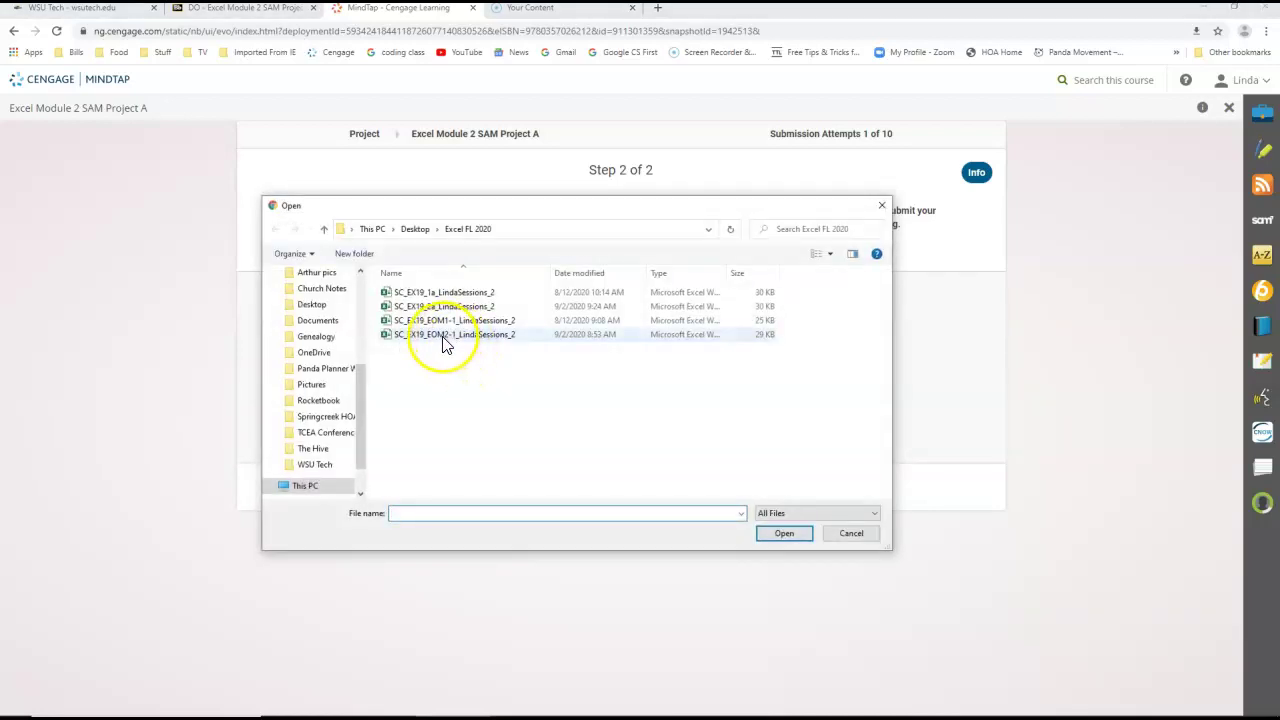
left_click_drag(557, 206, 590, 374)
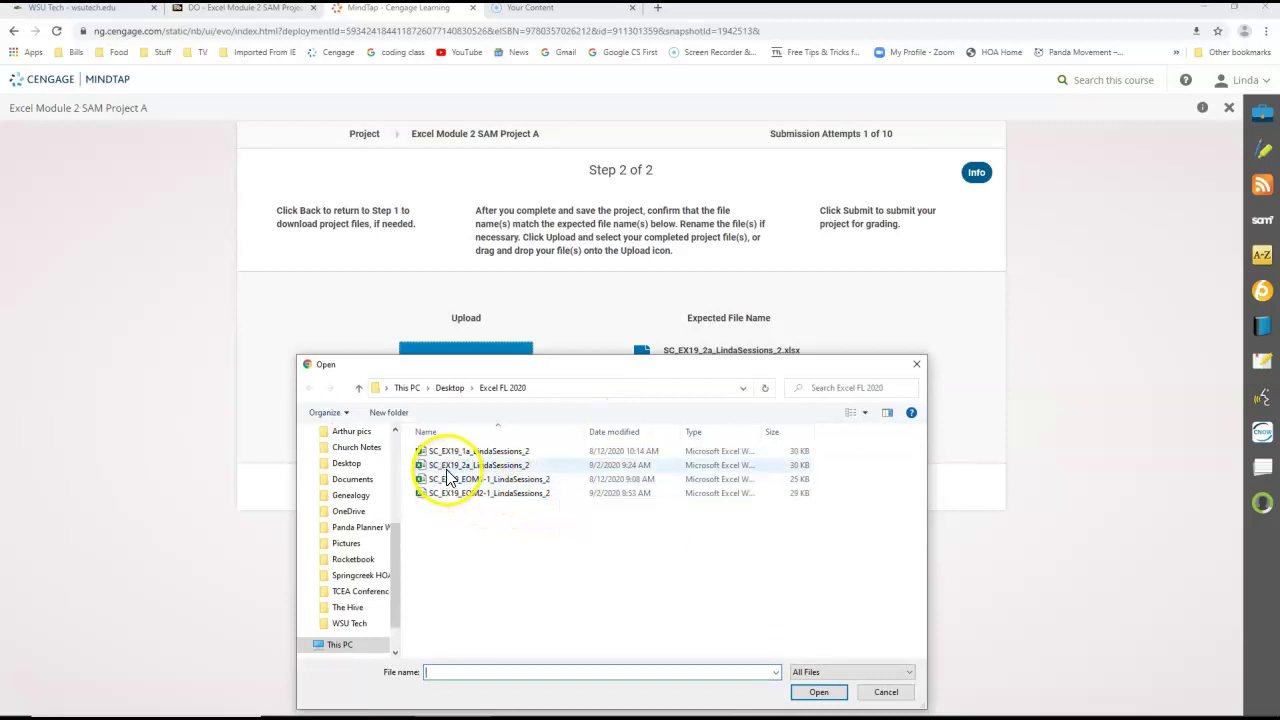
left_click(478, 466)
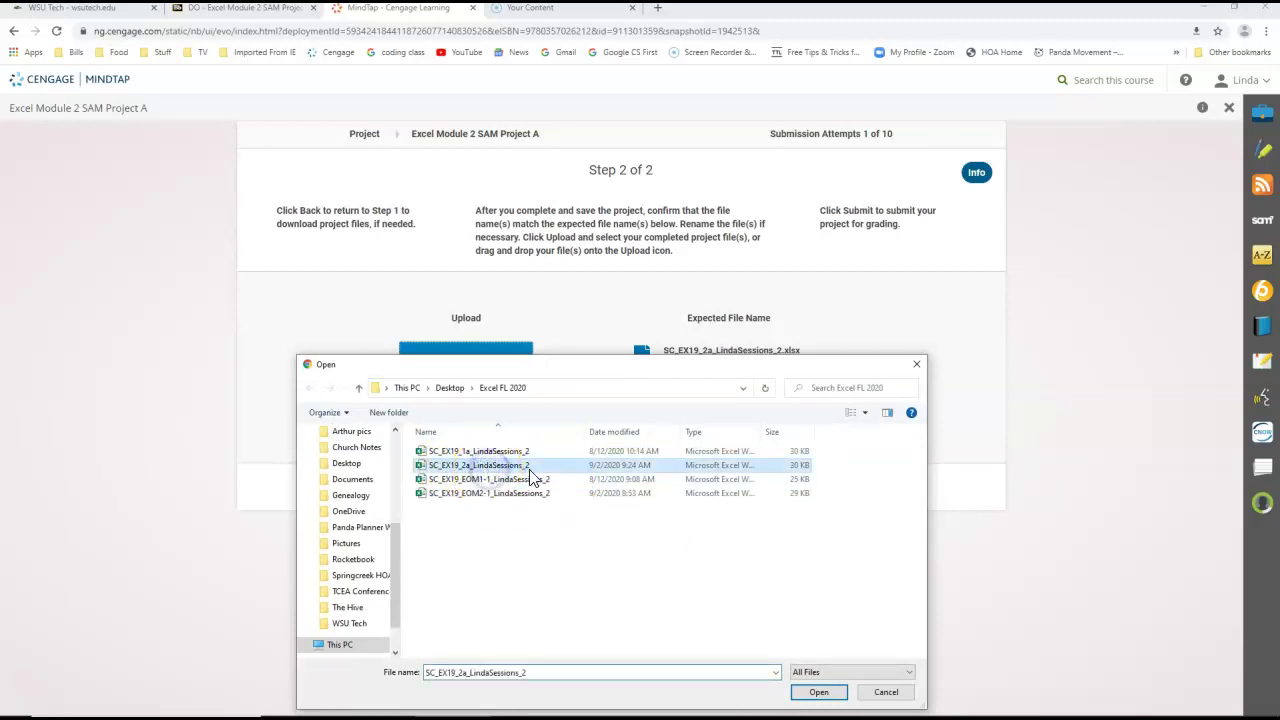
left_click(817, 693)
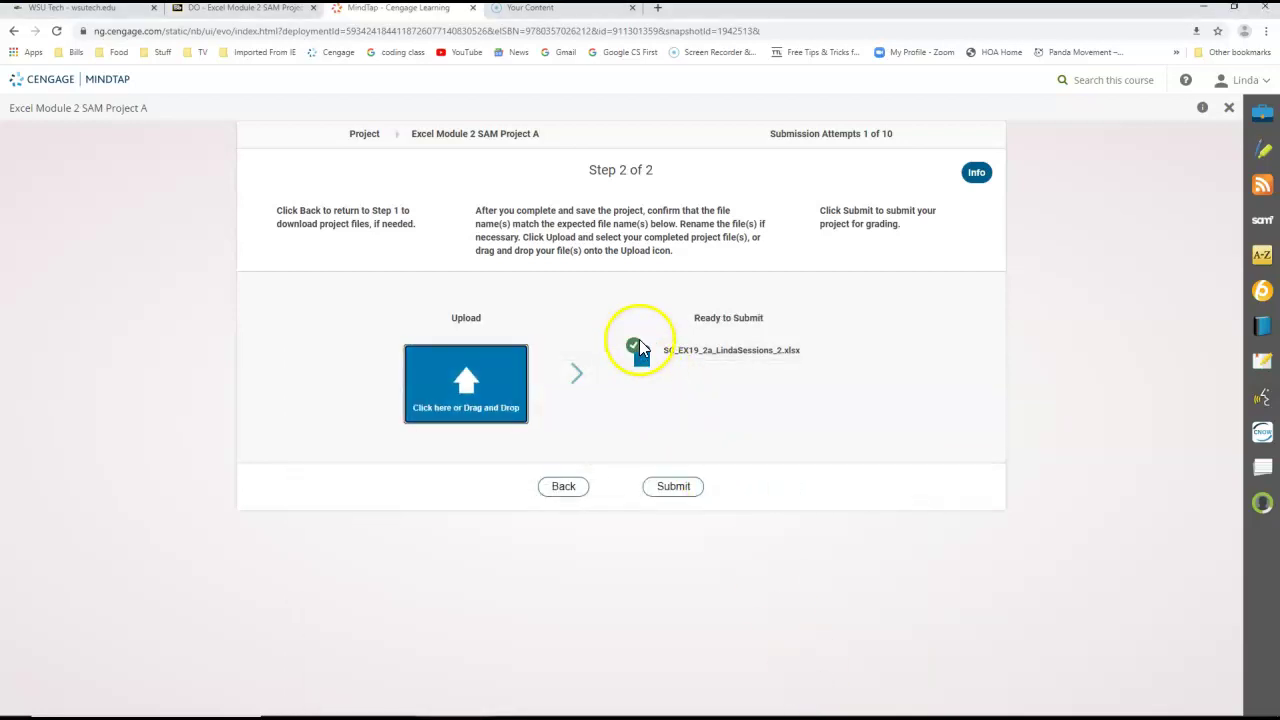
left_click(678, 491)
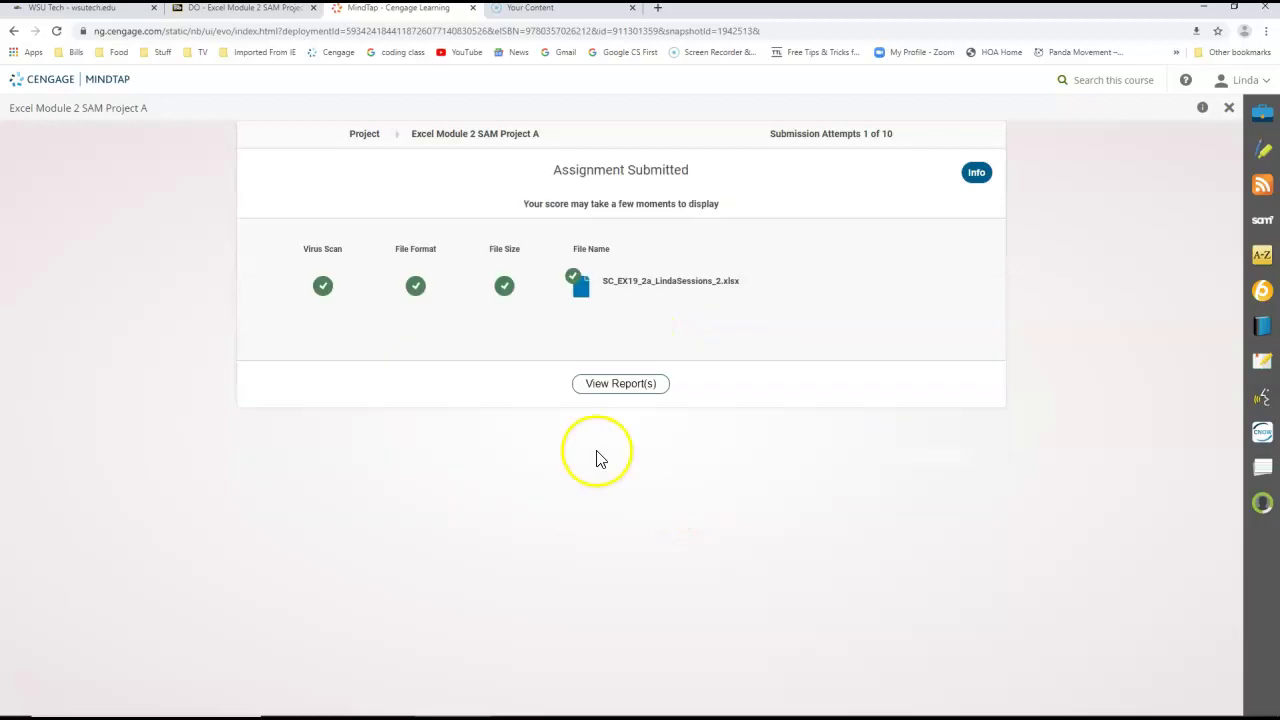
Open the submission's graded report in Excel, widen and reposition its window, and review the score and marked tasks in the Graded Summary Report.
left_click(614, 390)
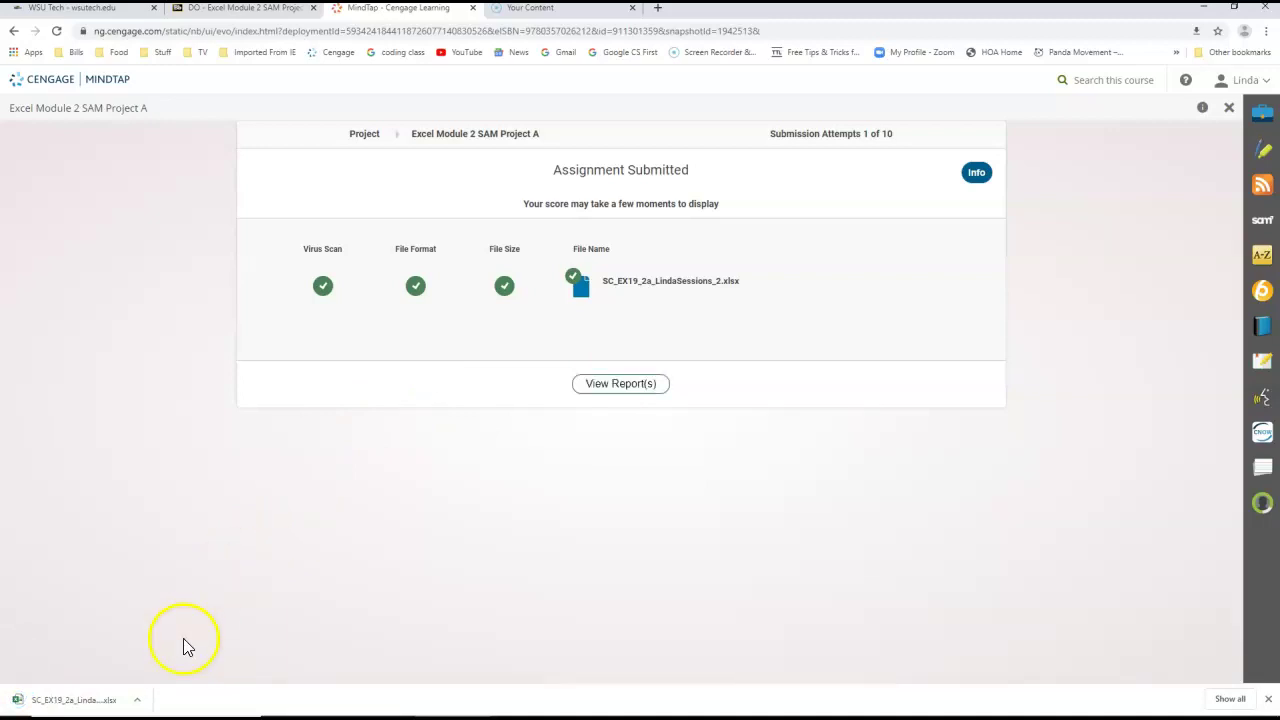
left_click(84, 699)
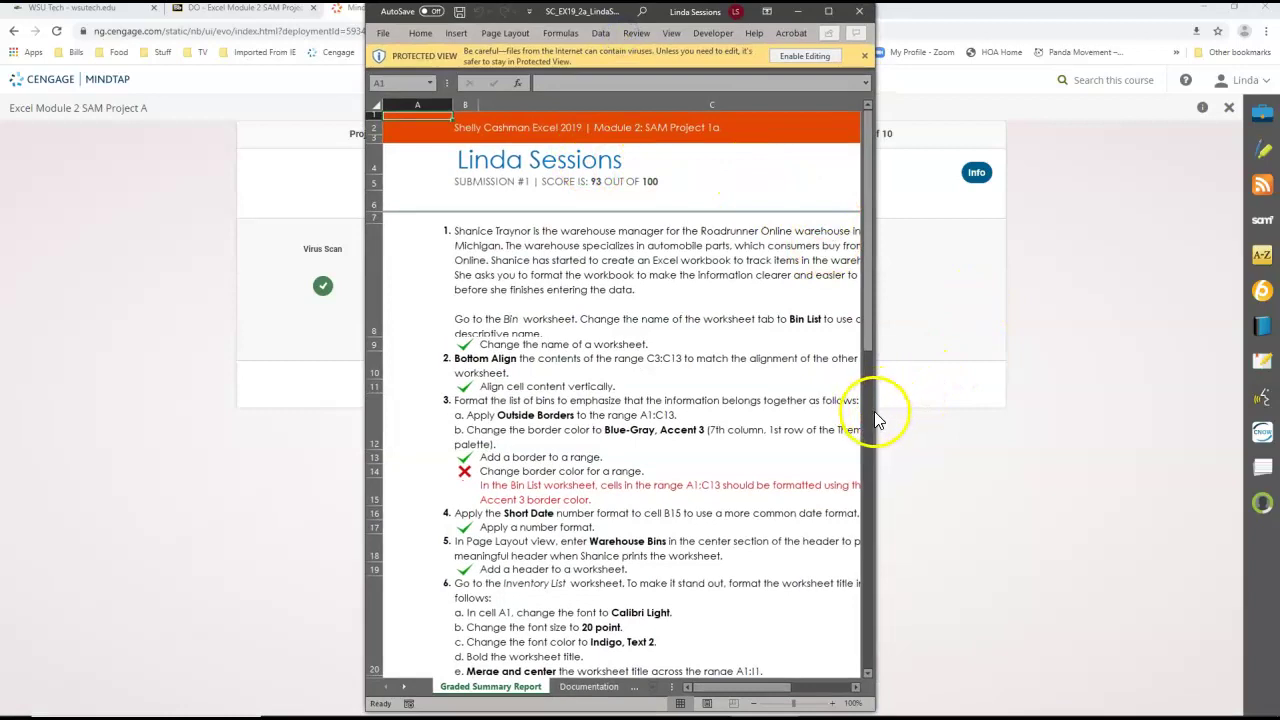
left_click_drag(878, 420, 997, 420)
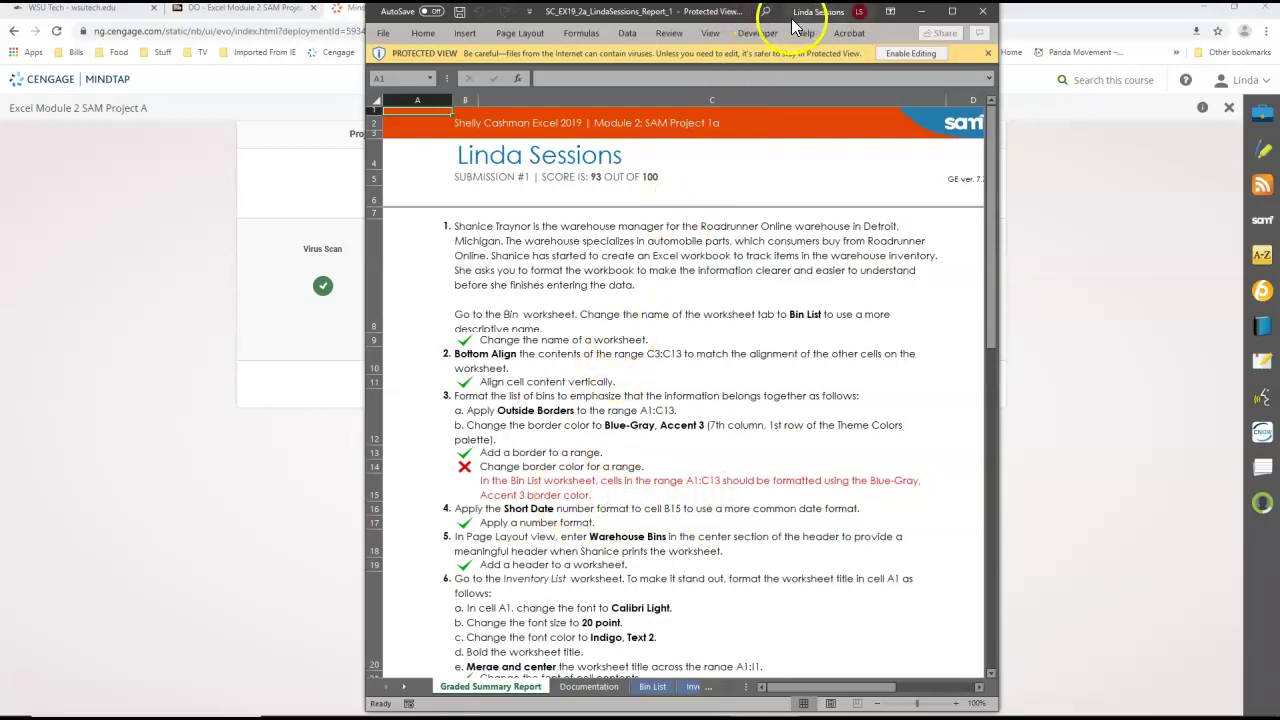
left_click_drag(792, 20, 1022, 27)
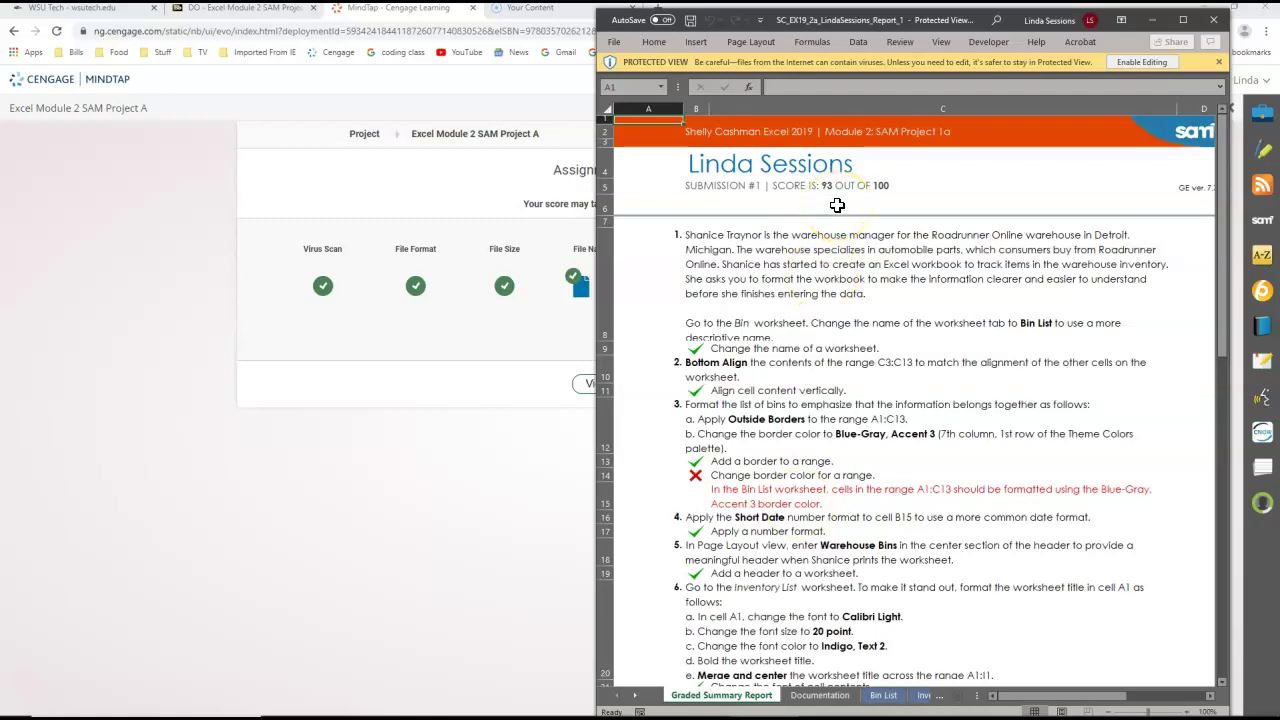
left_click(1224, 278)
left_click_drag(1224, 280, 1203, 476)
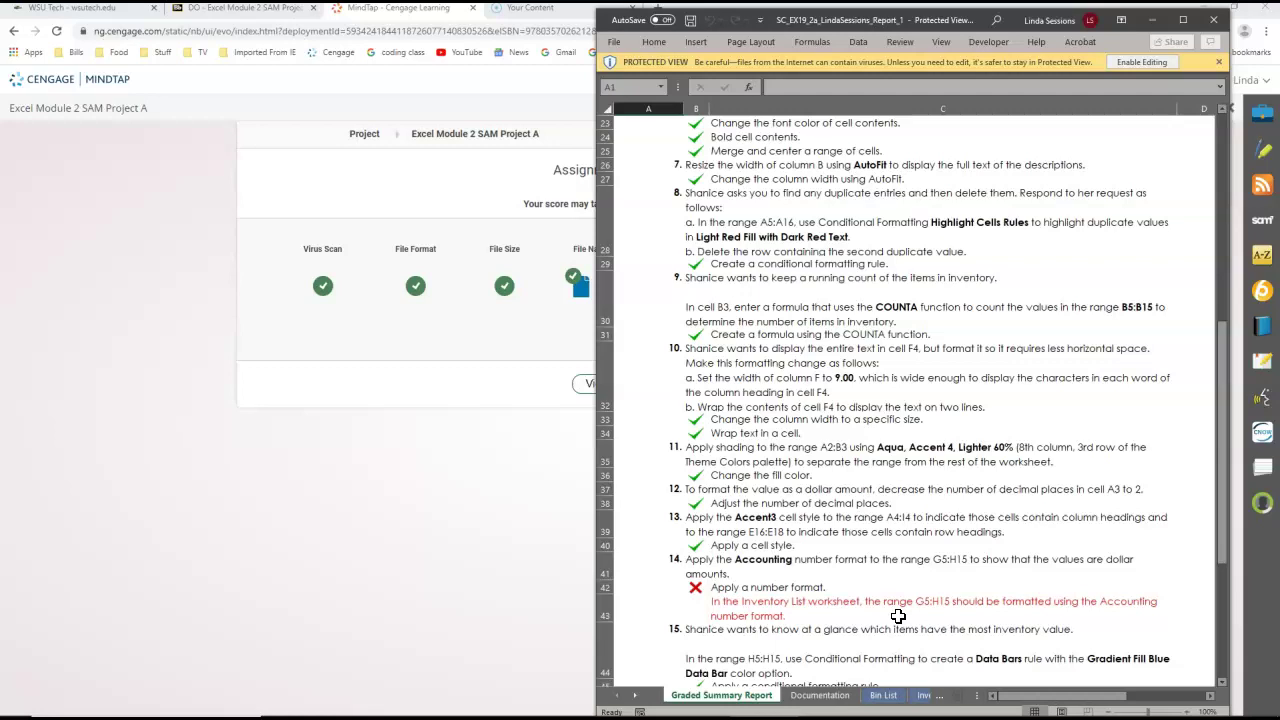
left_click_drag(1219, 522, 1258, 290)
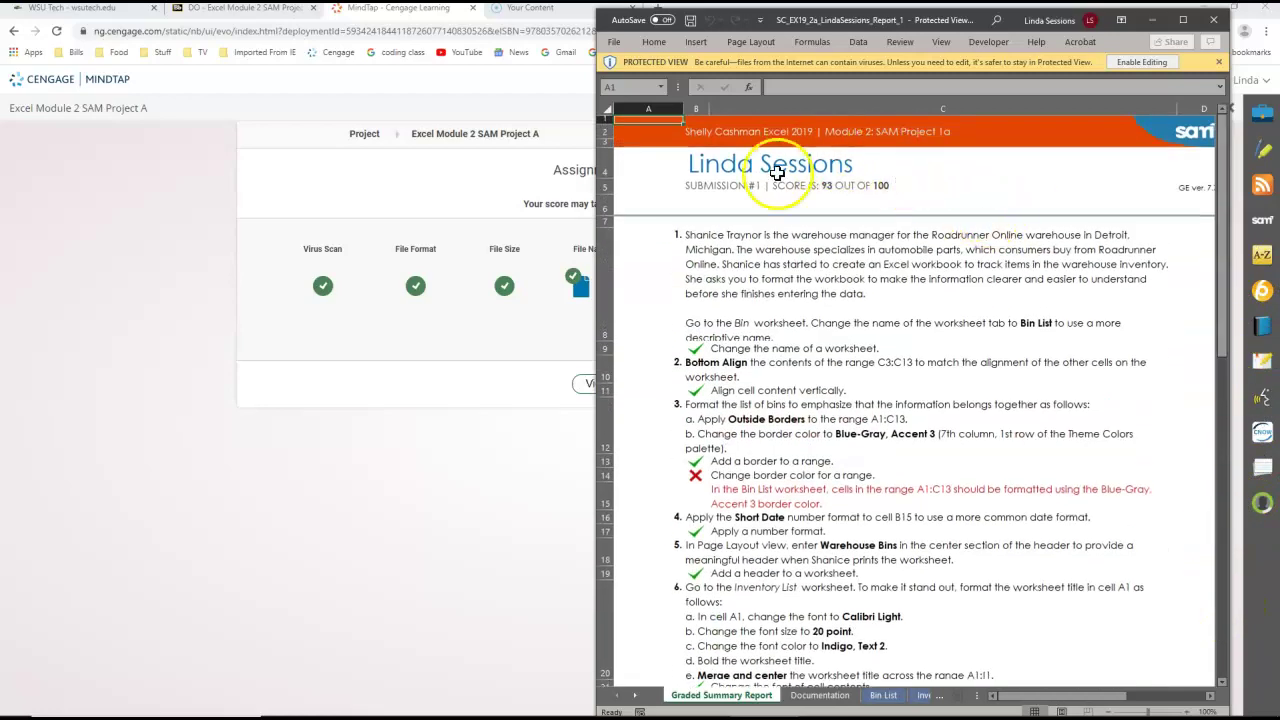